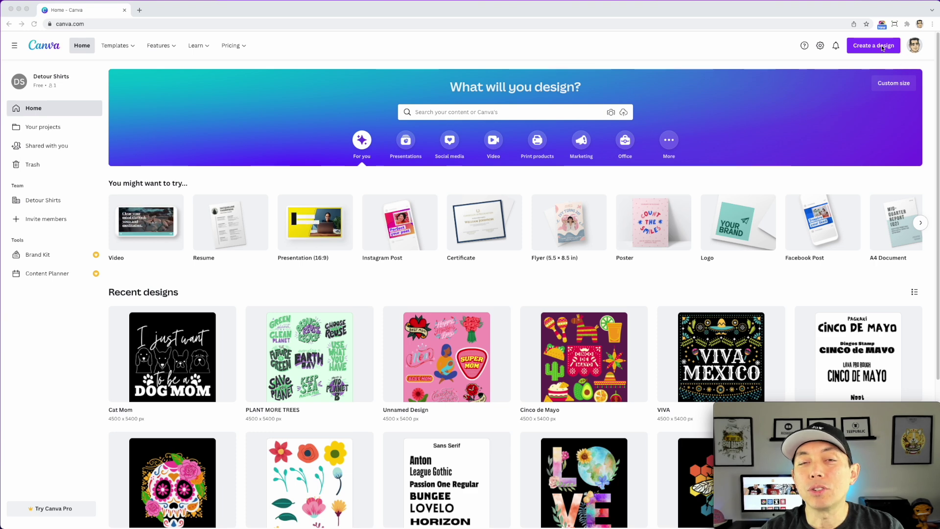
Step: Create a new blank design at the custom size of 4500 × 5400 px
{"action": "left_click", "coordinate": [882, 48]}
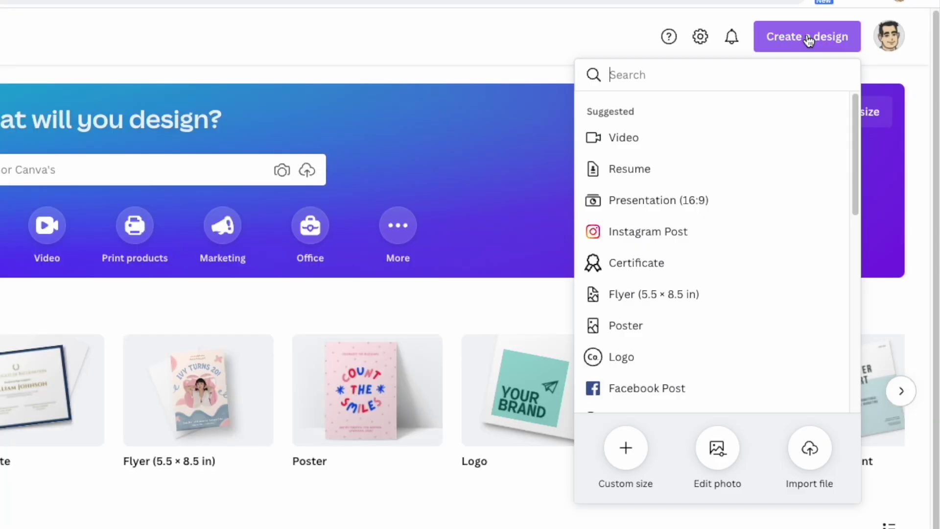
{"action": "left_click", "coordinate": [627, 448]}
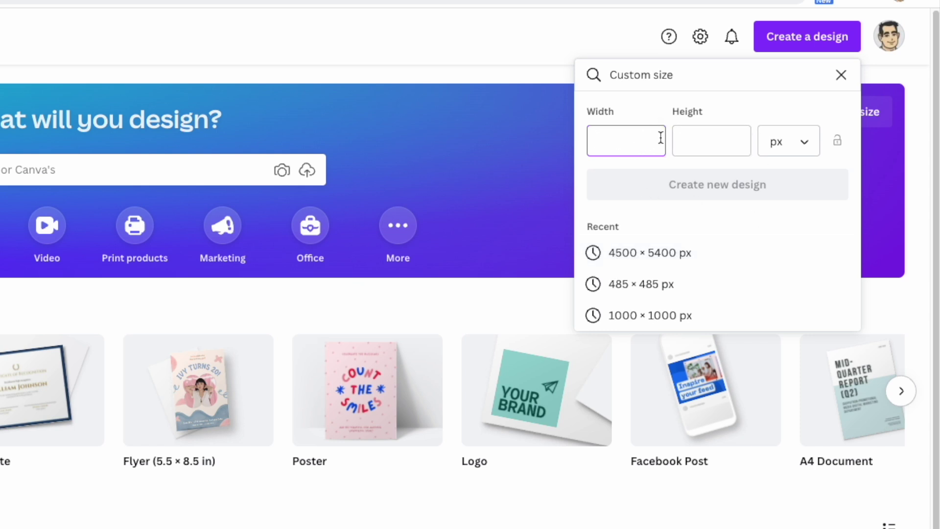
{"action": "left_click", "coordinate": [626, 254]}
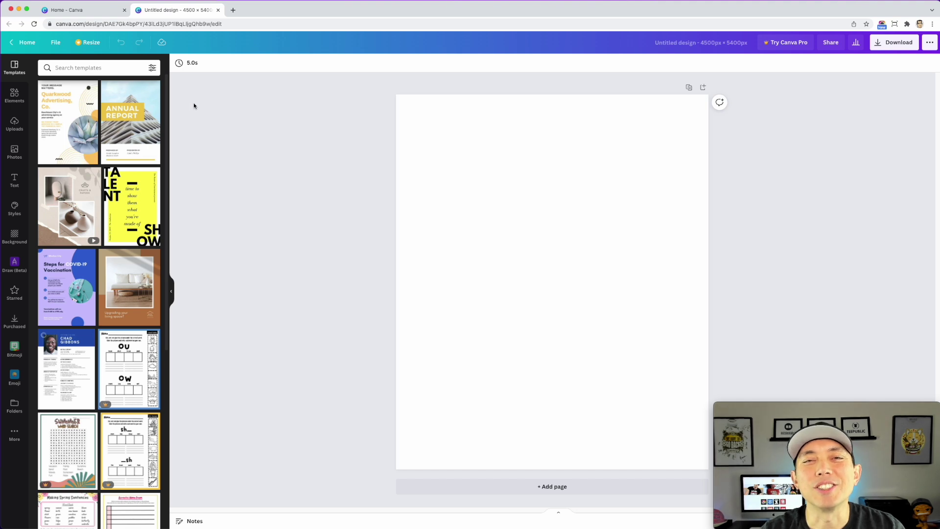
Step: Search the elements library for "flower wreath" and limit the results to graphics
{"action": "left_click", "coordinate": [14, 95]}
{"action": "left_click", "coordinate": [64, 67]}
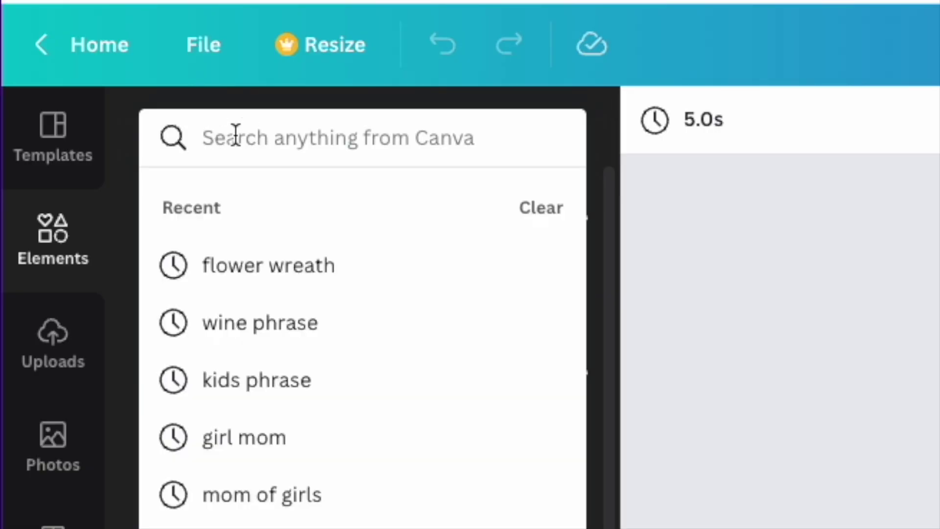
{"action": "type", "text": "flow"}
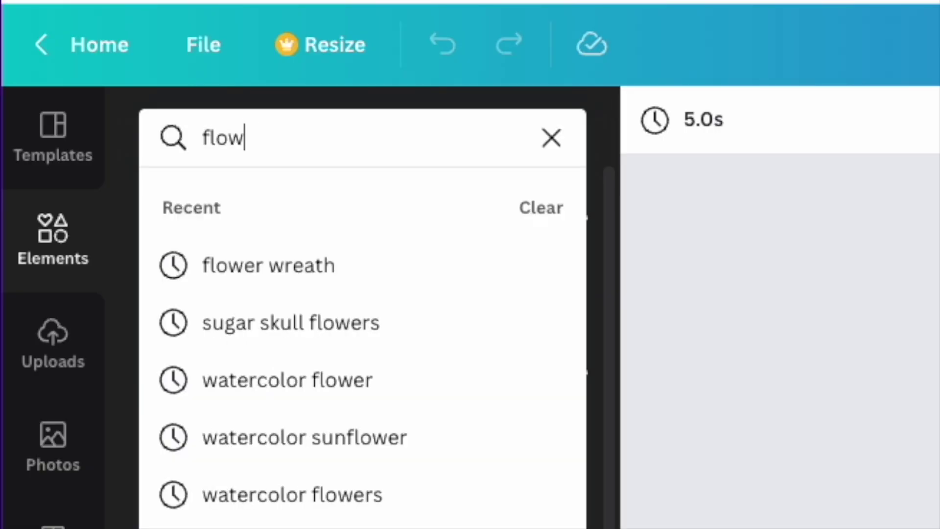
{"action": "type", "text": "er "}
{"action": "type", "text": "wre"}
{"action": "key", "text": "BackSpace"}
{"action": "type", "text": "reath"}
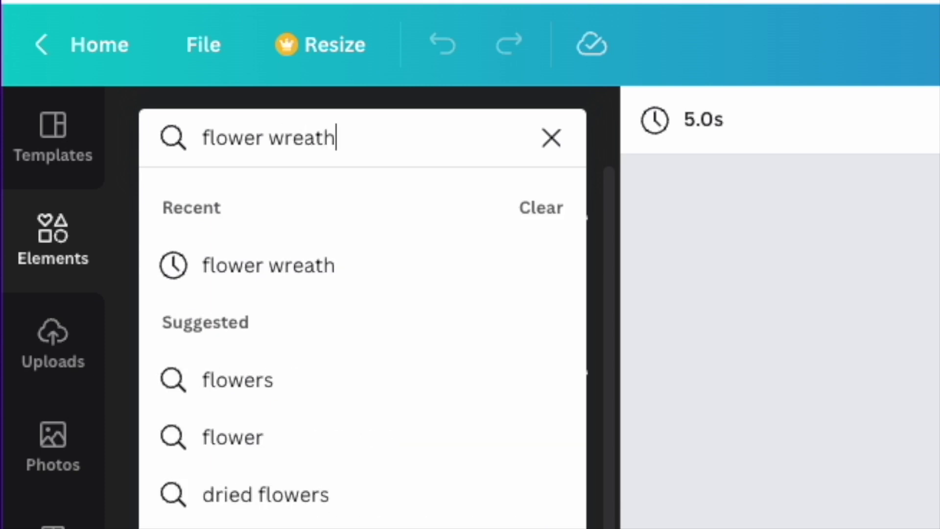
{"action": "key", "text": "Return"}
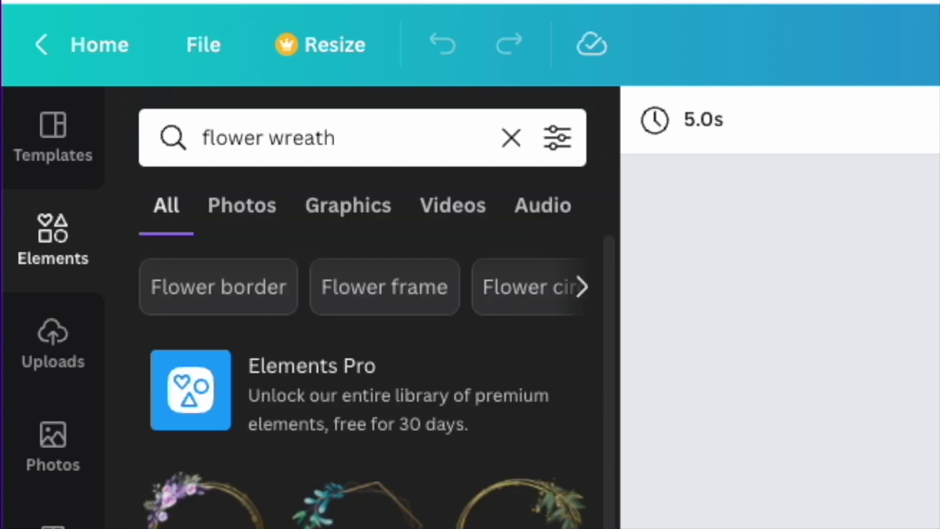
{"action": "left_click", "coordinate": [327, 216]}
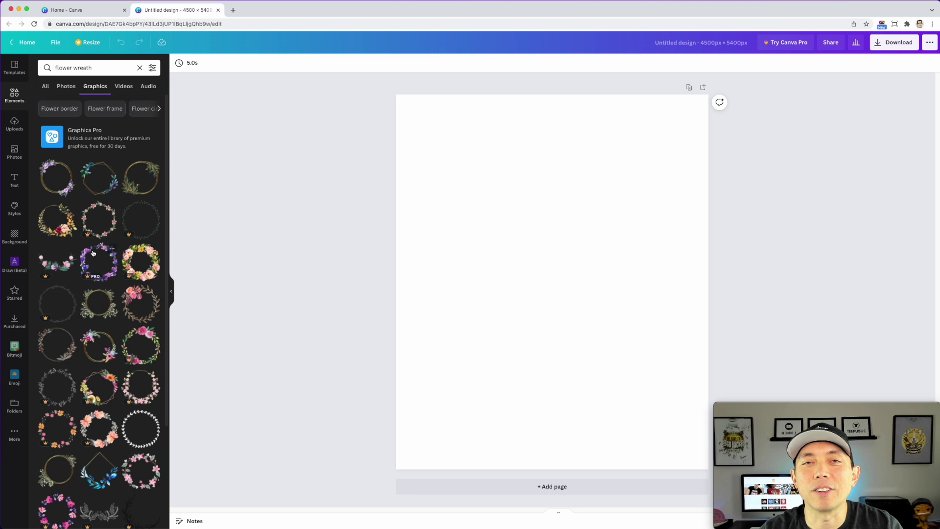
Step: Add the pink cherry blossom wreath with green leaves to the page and show all its Magic Recommendations
{"action": "left_click", "coordinate": [105, 191]}
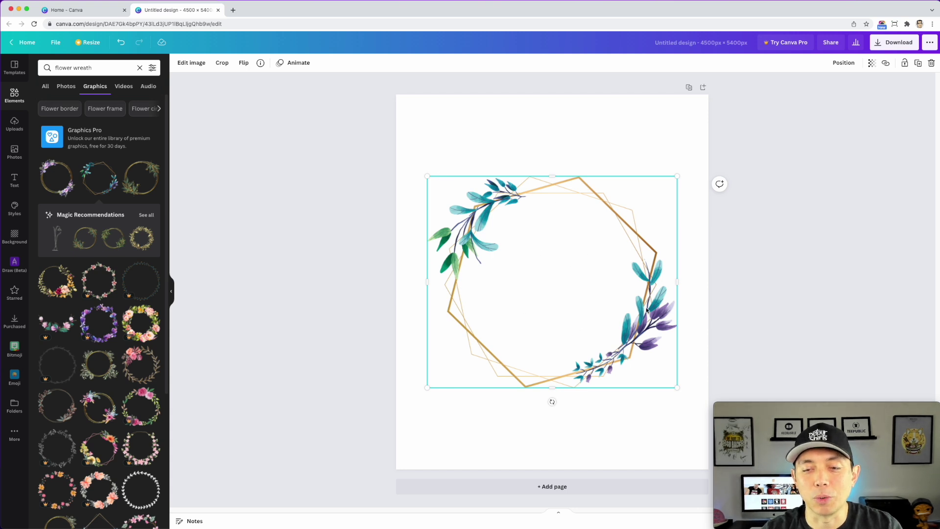
{"action": "key", "text": "Delete"}
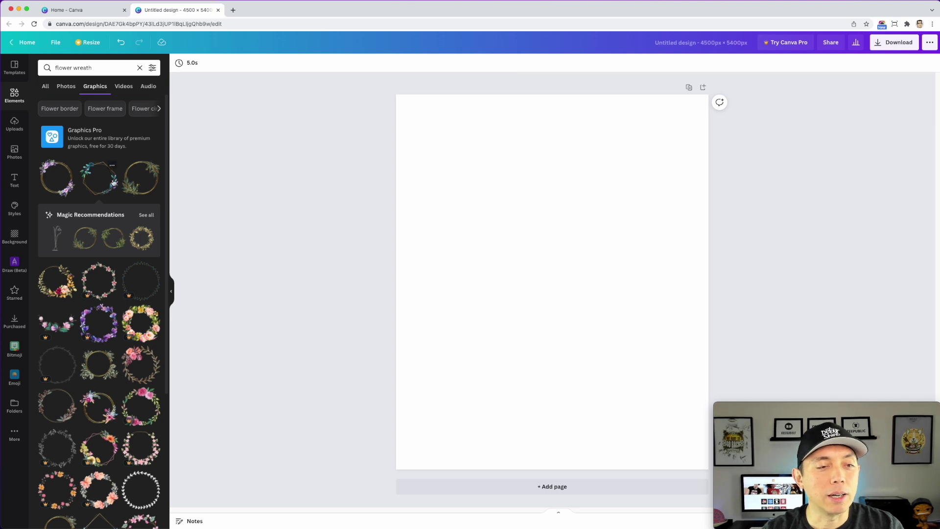
{"action": "scroll", "coordinate": [116, 210], "scroll_direction": "down", "scroll_amount": 5}
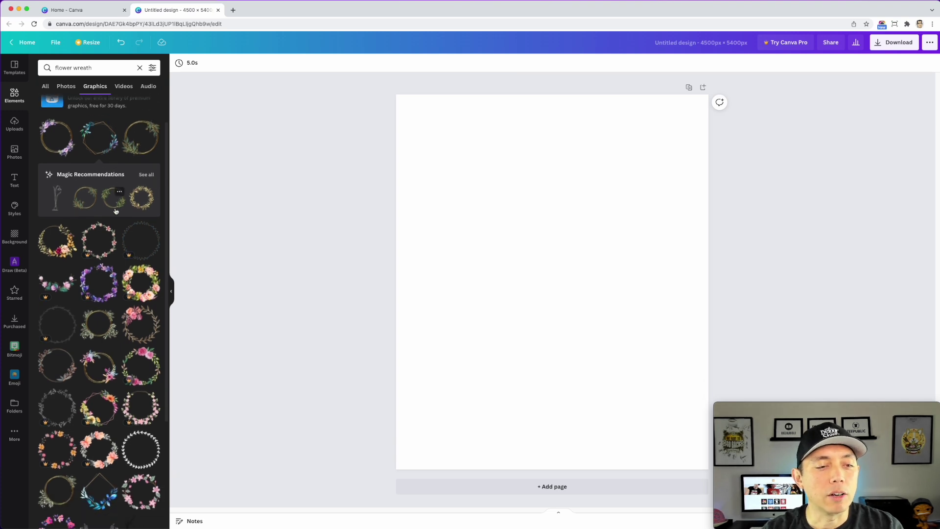
{"action": "scroll", "coordinate": [115, 211], "scroll_direction": "down", "scroll_amount": 1}
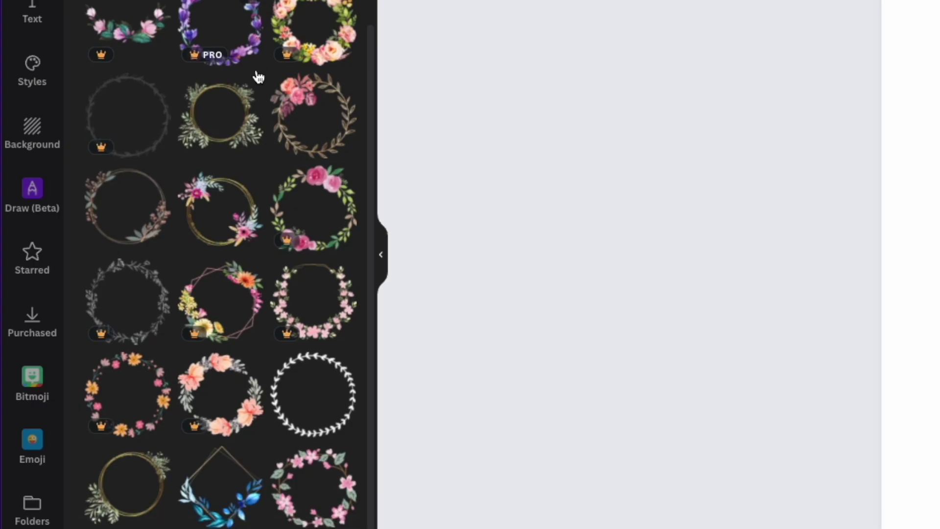
{"action": "scroll", "coordinate": [116, 211], "scroll_direction": "down", "scroll_amount": 4}
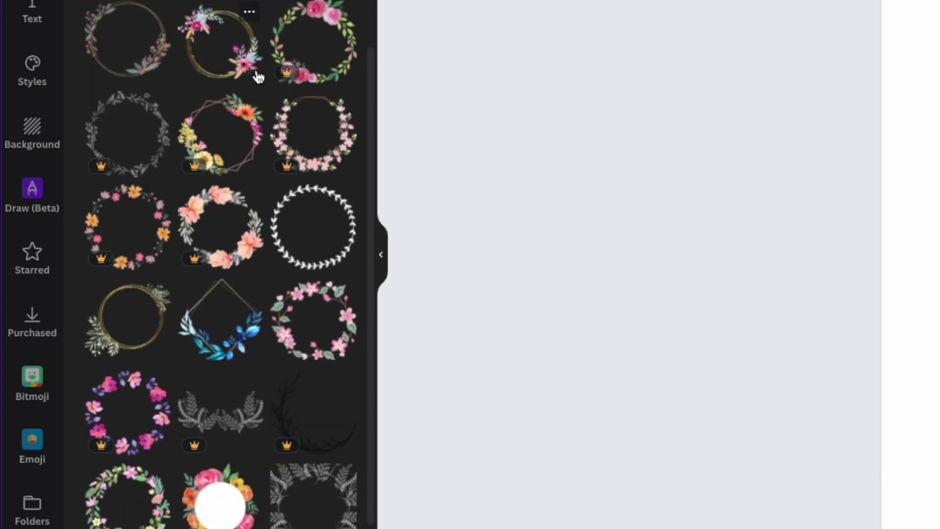
{"action": "scroll", "coordinate": [258, 77], "scroll_direction": "down", "scroll_amount": 1}
{"action": "scroll", "coordinate": [133, 138], "scroll_direction": "down", "scroll_amount": 1}
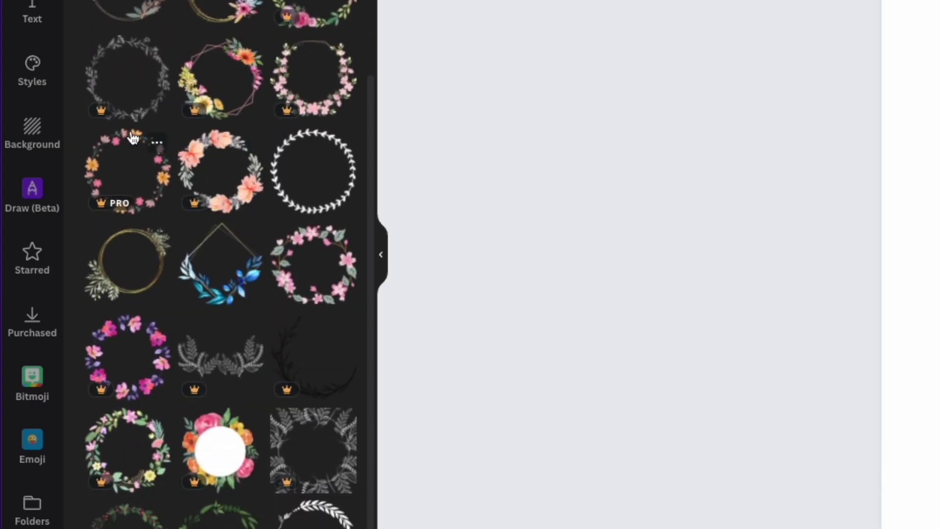
{"action": "left_click", "coordinate": [331, 244]}
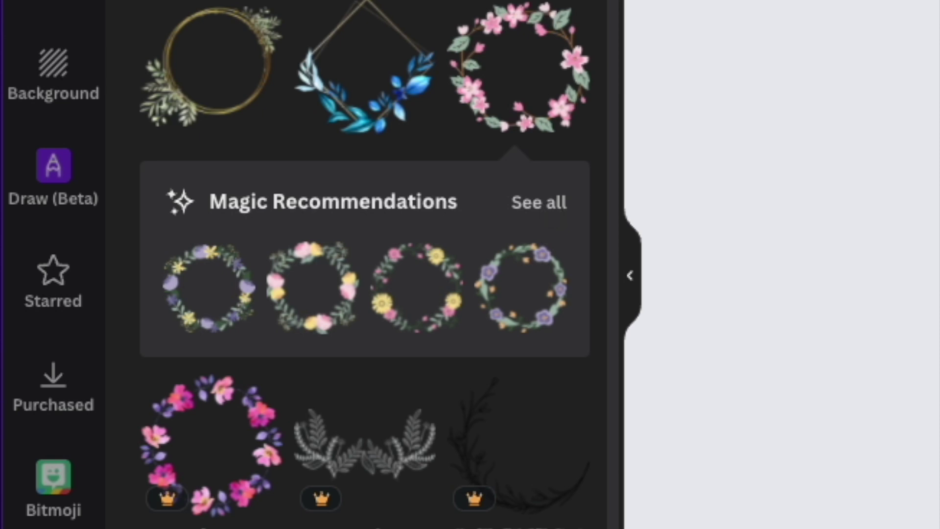
{"action": "left_click", "coordinate": [536, 202]}
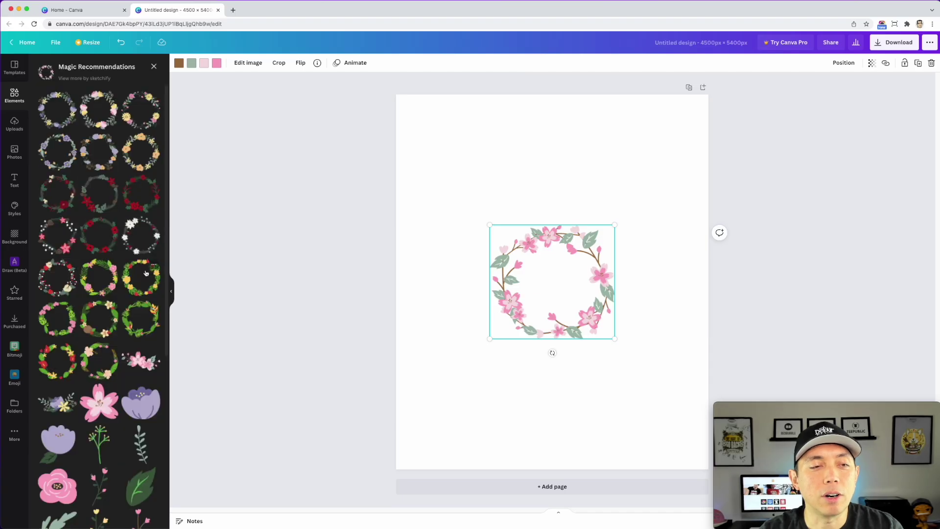
Step: Enlarge the pink wreath until it nearly spans the page width and position it around the middle of the page
{"action": "left_click_drag", "start_coordinate": [606, 259], "coordinate": [543, 165]}
{"action": "left_click_drag", "start_coordinate": [550, 245], "coordinate": [664, 405]}
{"action": "left_click_drag", "start_coordinate": [632, 212], "coordinate": [624, 234]}
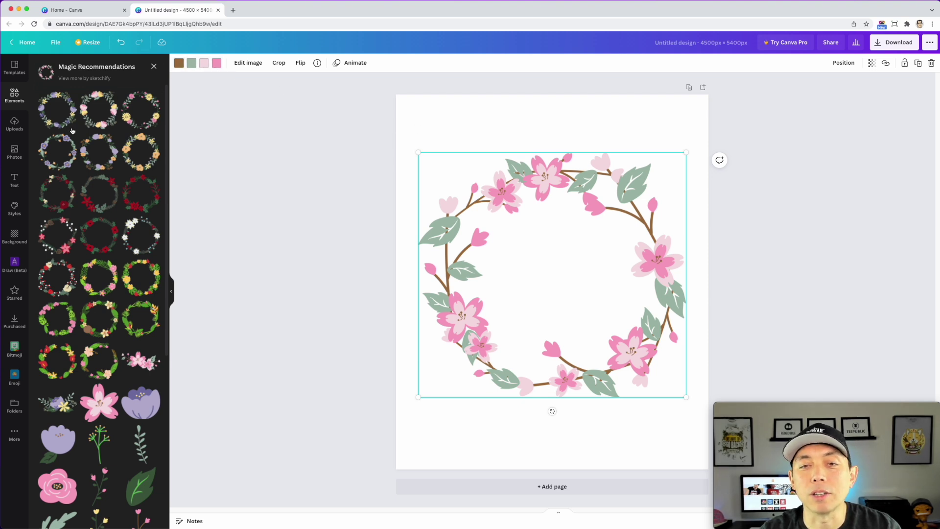
{"action": "left_click_drag", "start_coordinate": [619, 197], "coordinate": [618, 185]}
{"action": "left_click_drag", "start_coordinate": [682, 384], "coordinate": [699, 395]}
{"action": "left_click_drag", "start_coordinate": [420, 395], "coordinate": [409, 403]}
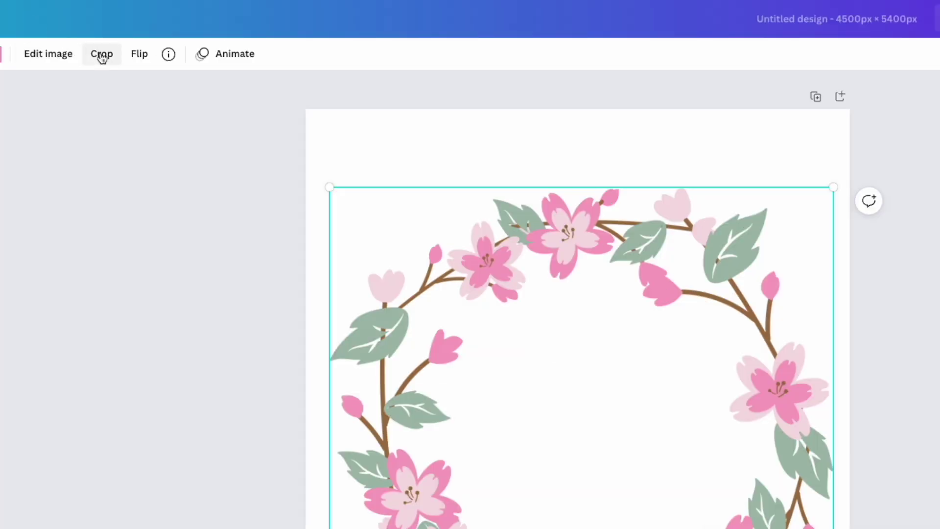
Step: Crop the wreath so only its upper arc of flowers and leaves remains
{"action": "double_click", "coordinate": [672, 270]}
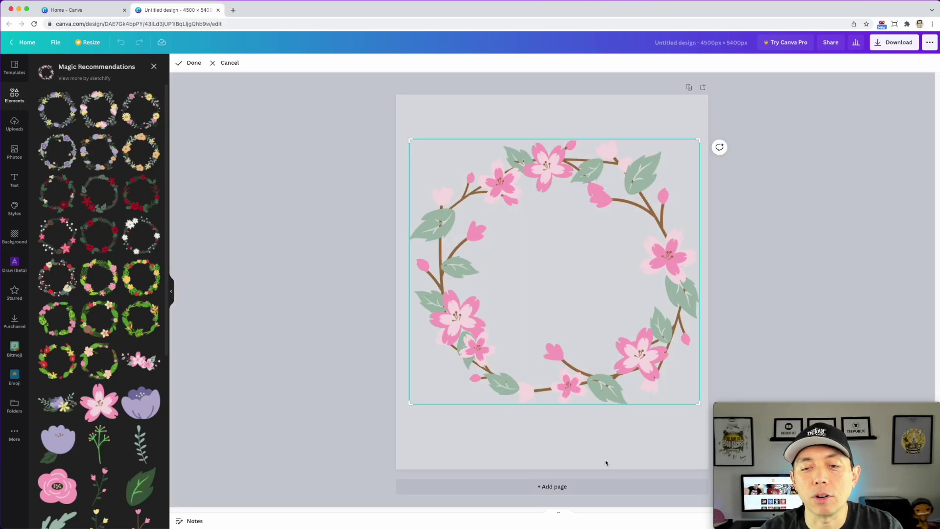
{"action": "left_click_drag", "start_coordinate": [698, 402], "coordinate": [692, 221]}
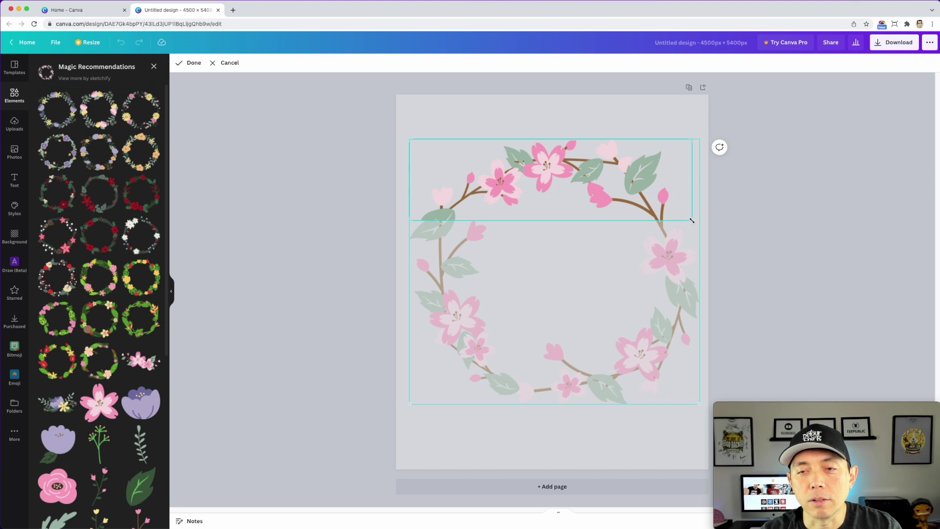
{"action": "left_click", "coordinate": [576, 121]}
{"action": "left_click", "coordinate": [661, 293]}
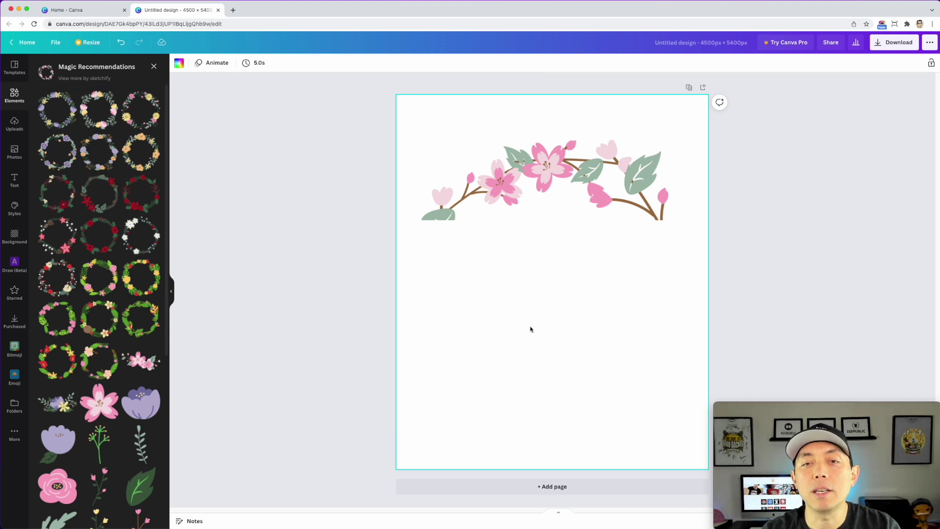
Step: Add a text box reading "Best" below the flower arc
{"action": "key", "text": "t"}
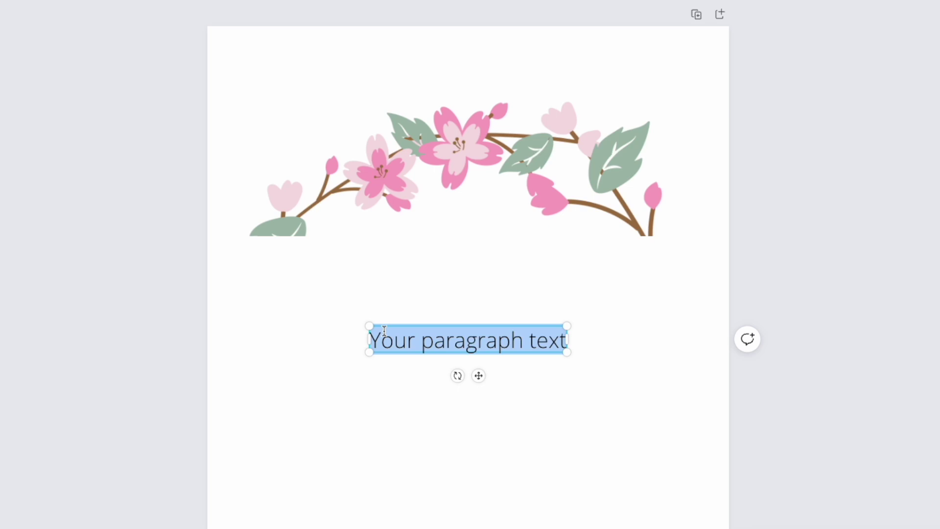
{"action": "type", "text": "Best"}
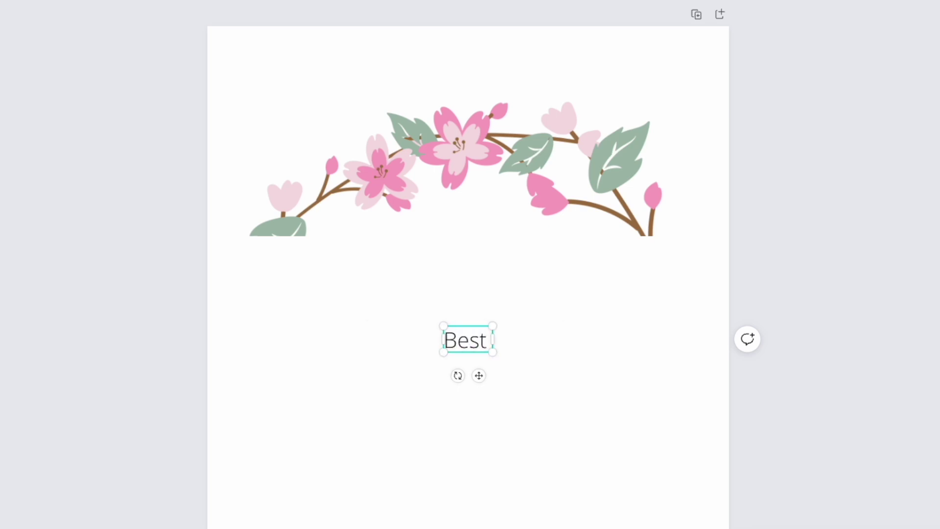
{"action": "left_click", "coordinate": [325, 312]}
Step: Change the "Best" text to the Kage Black font and enlarge it to font size 780
{"action": "left_click", "coordinate": [469, 340]}
{"action": "double_click", "coordinate": [476, 340]}
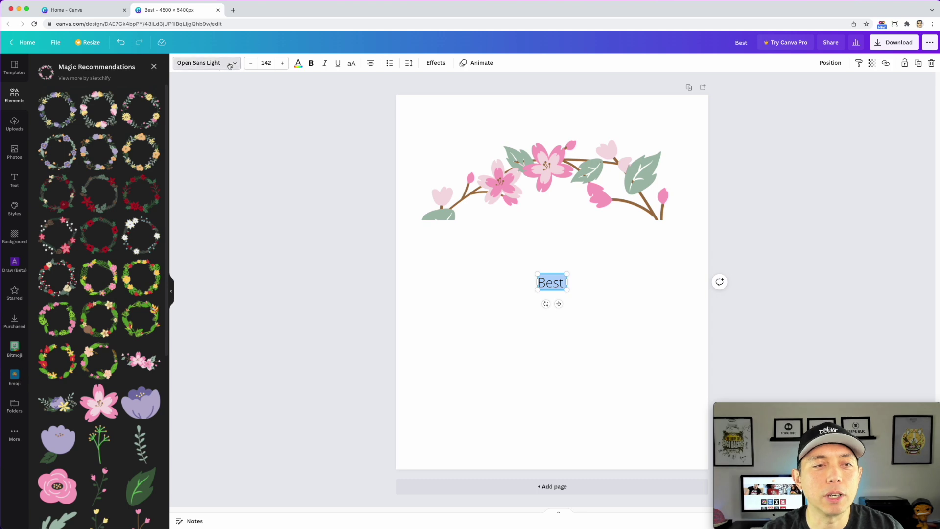
{"action": "left_click", "coordinate": [229, 65]}
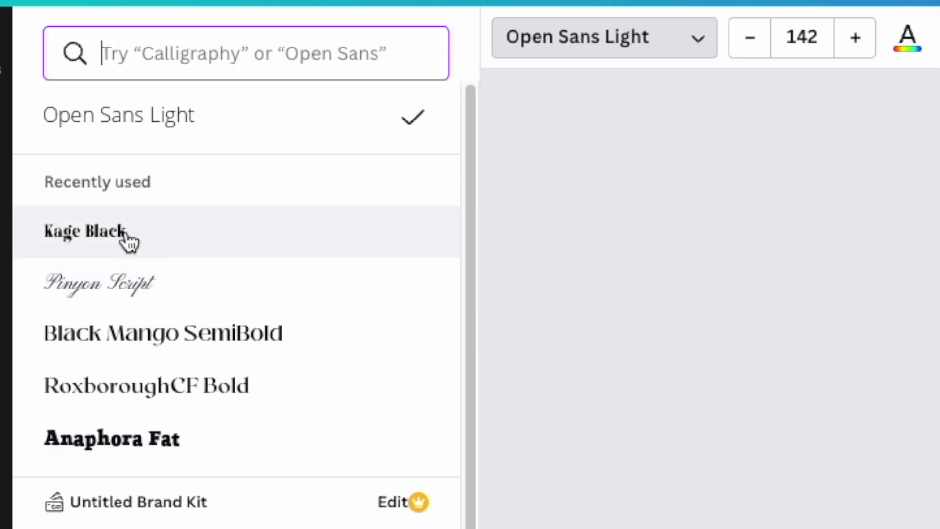
{"action": "left_click", "coordinate": [129, 240]}
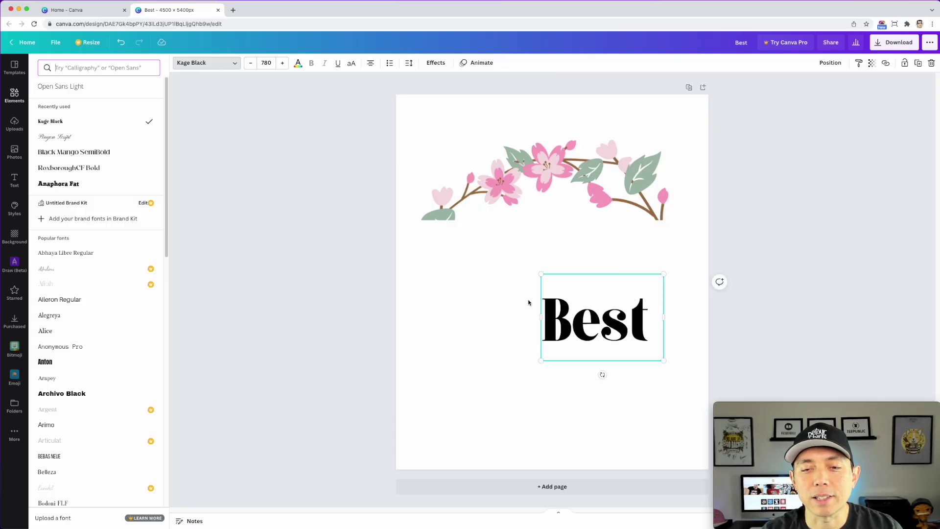
Step: Move "Best" up beneath the flower arc and enlarge it to font size 815
{"action": "left_click", "coordinate": [520, 248]}
{"action": "left_click", "coordinate": [504, 259]}
{"action": "left_click_drag", "start_coordinate": [593, 324], "coordinate": [572, 230]}
{"action": "left_click_drag", "start_coordinate": [639, 265], "coordinate": [646, 269]}
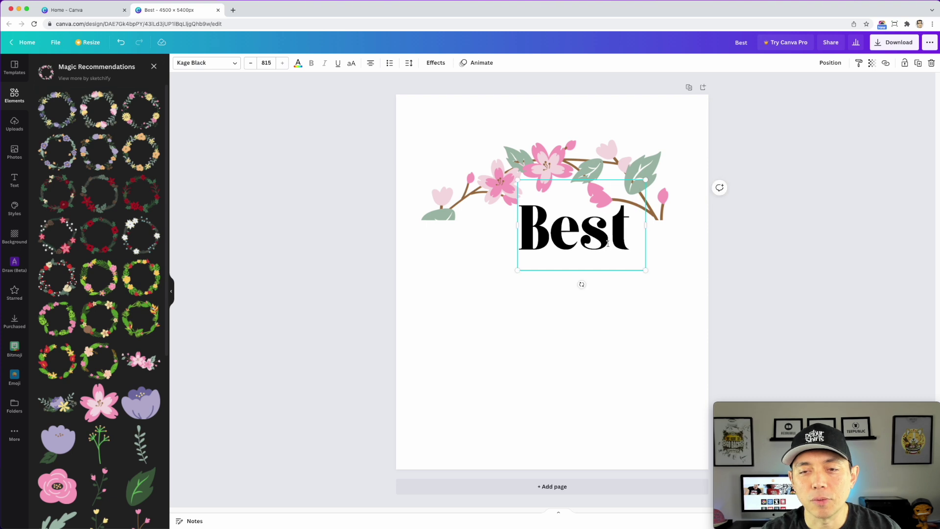
Step: Duplicate the "Best" text twice, placing the copies below the original
{"action": "left_click", "coordinate": [543, 300]}
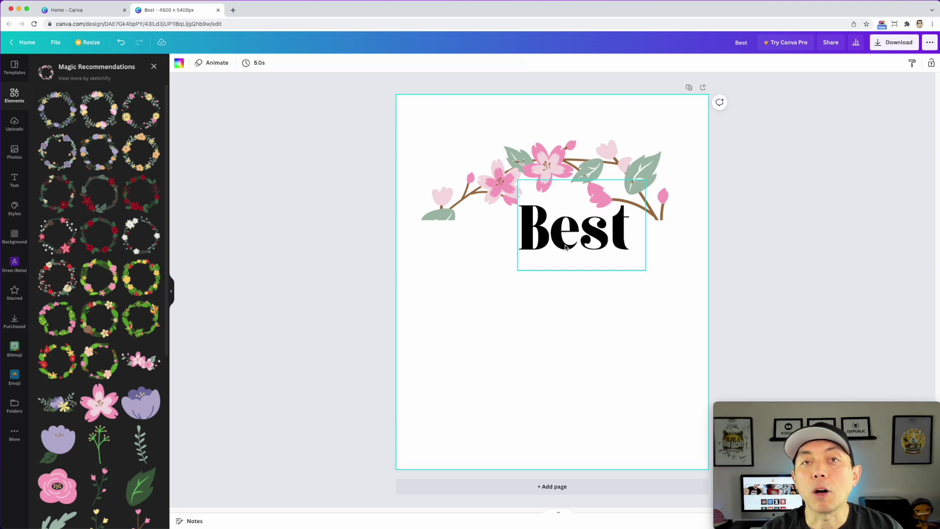
{"action": "left_click", "coordinate": [563, 243]}
{"action": "left_click_drag", "start_coordinate": [562, 240], "coordinate": [587, 392]}
Step: Change the middle "Best" copy to "Mother" and move it directly beneath "Best"
{"action": "left_click", "coordinate": [497, 300]}
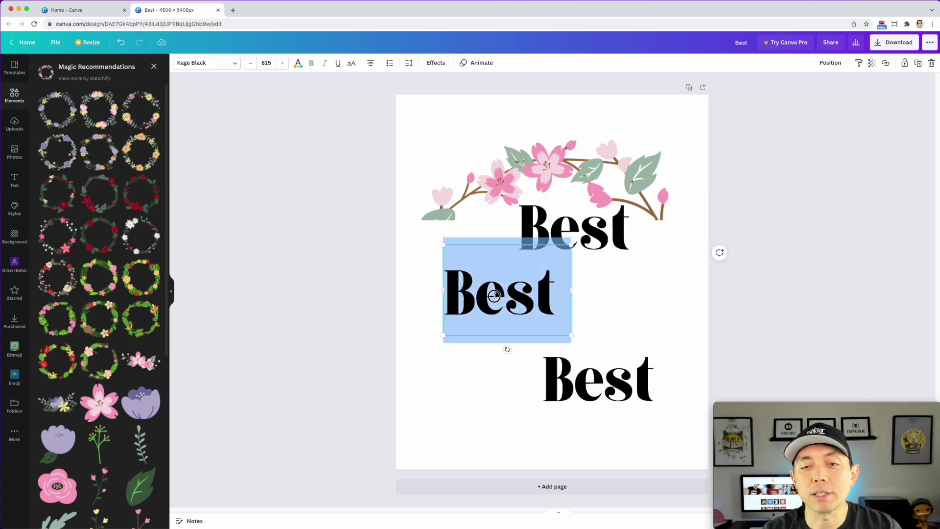
{"action": "type", "text": "Mom"}
{"action": "key", "text": "BackSpace"}
{"action": "type", "text": "ther"}
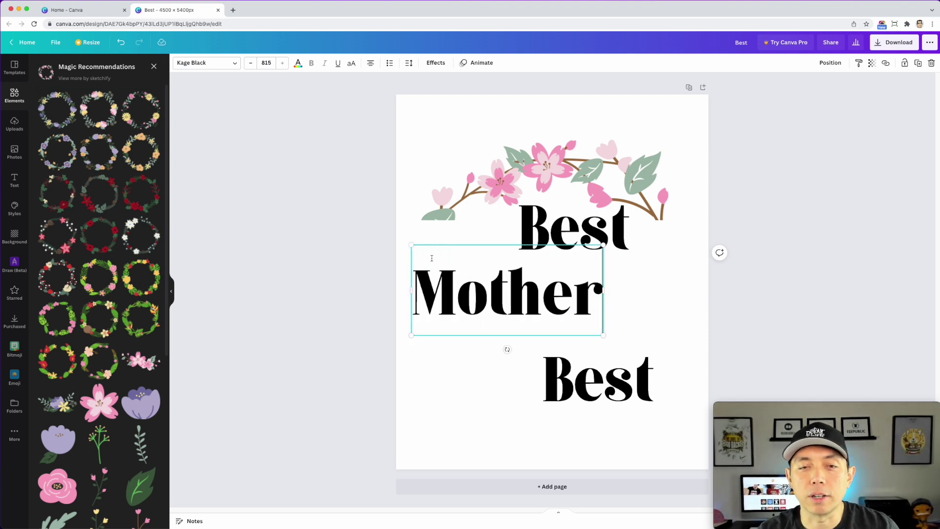
{"action": "left_click", "coordinate": [410, 200]}
{"action": "left_click_drag", "start_coordinate": [499, 304], "coordinate": [550, 287]}
Step: Change the lowest "Best" copy to "Ever" and move it directly beneath "Mother"
{"action": "left_click", "coordinate": [562, 390]}
{"action": "double_click", "coordinate": [562, 391]}
{"action": "type", "text": "Ever"}
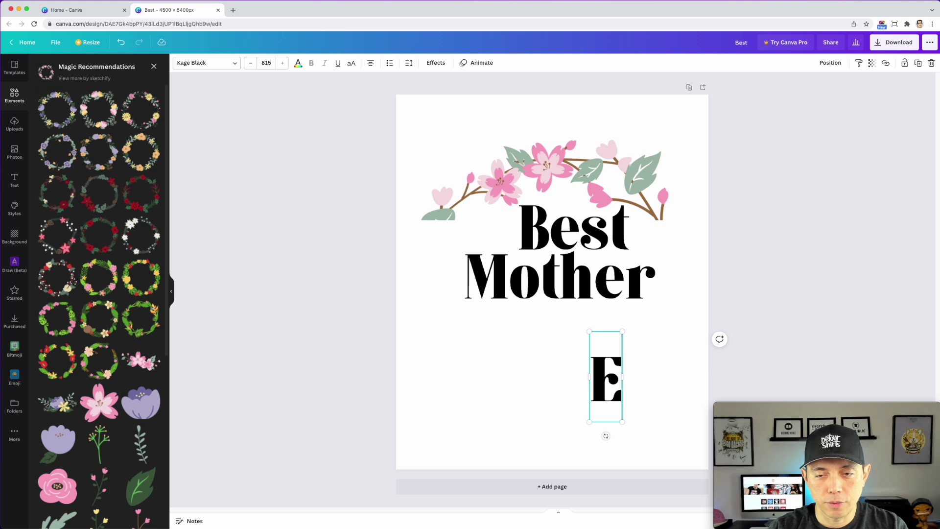
{"action": "left_click", "coordinate": [361, 214]}
{"action": "left_click_drag", "start_coordinate": [588, 372], "coordinate": [559, 321]}
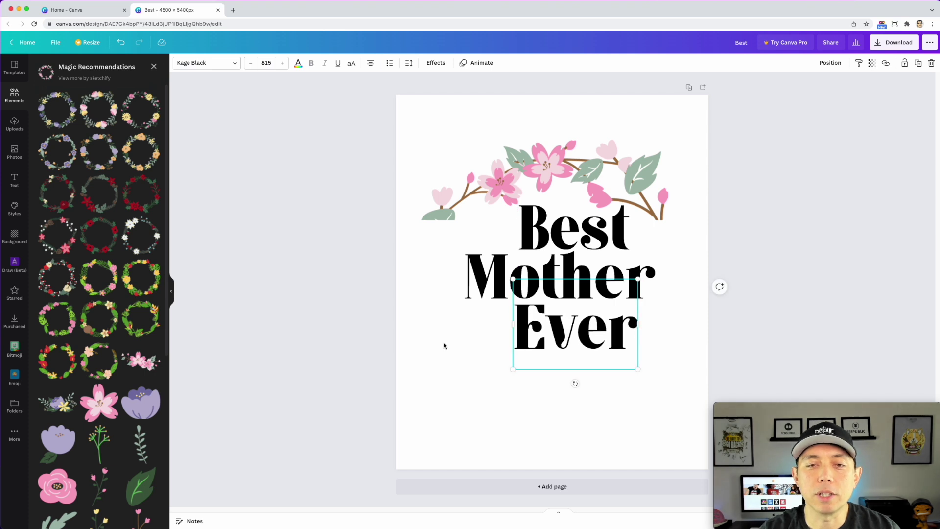
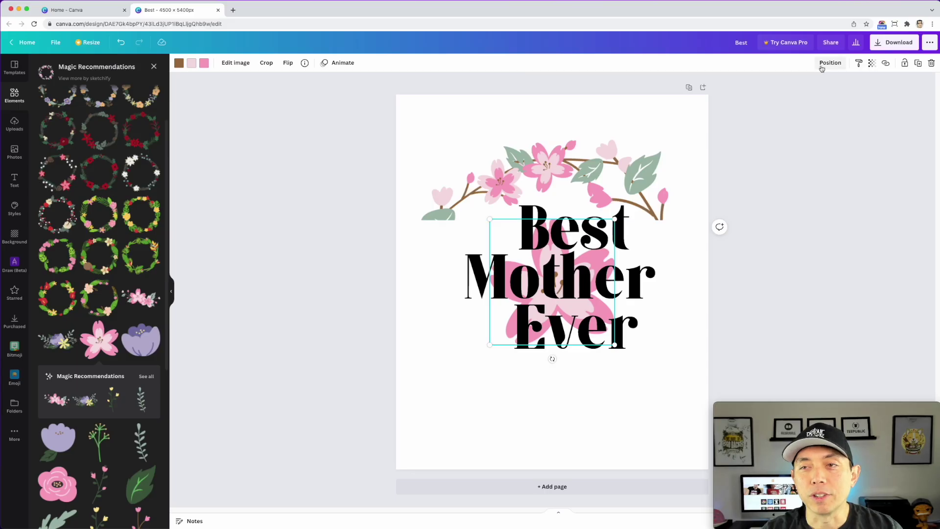
Step: Adjust the single pink blossom's layer order and place it beside the "M" of "Mother", scaled down to about 1,074 × 1,080 px
{"action": "left_click", "coordinate": [821, 66]}
{"action": "left_click", "coordinate": [735, 101]}
{"action": "left_click_drag", "start_coordinate": [528, 294], "coordinate": [453, 295]}
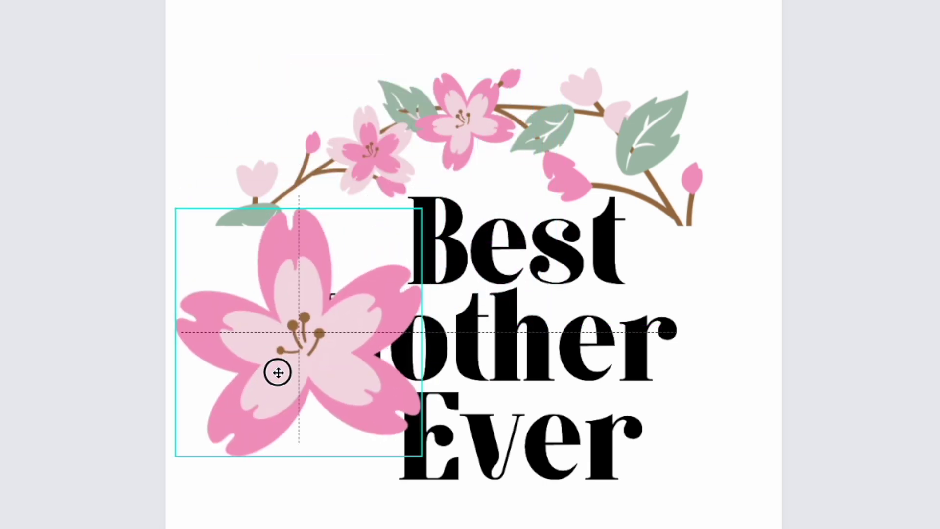
{"action": "left_click_drag", "start_coordinate": [277, 372], "coordinate": [278, 421]}
{"action": "left_click_drag", "start_coordinate": [421, 504], "coordinate": [323, 403]}
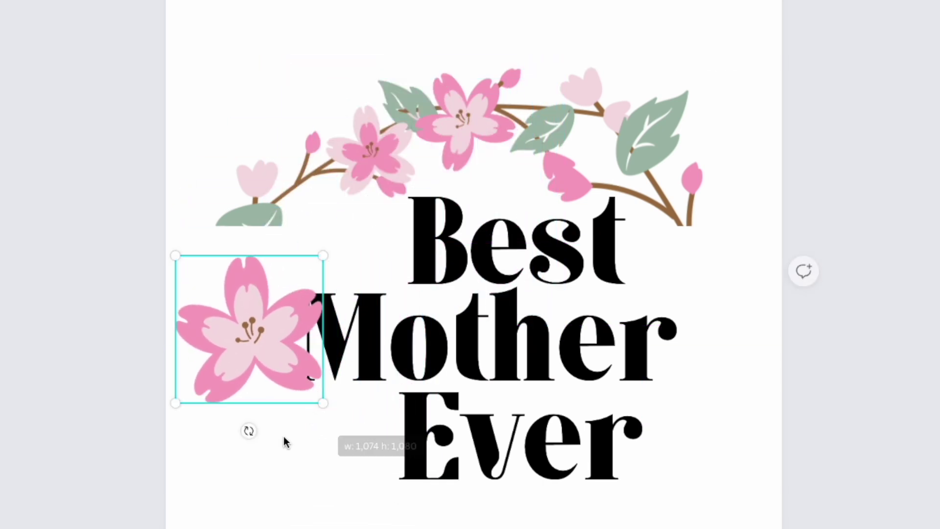
Step: Rotate the single pink blossom and place it over the left end of the floral arch
{"action": "left_click_drag", "start_coordinate": [249, 431], "coordinate": [289, 421]}
{"action": "left_click_drag", "start_coordinate": [269, 335], "coordinate": [296, 235]}
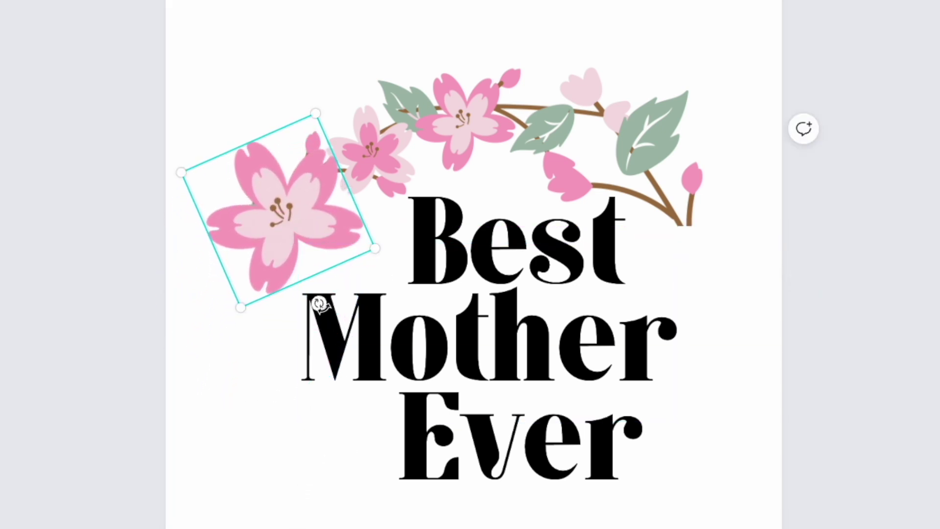
{"action": "left_click_drag", "start_coordinate": [315, 313], "coordinate": [251, 187]}
{"action": "left_click_drag", "start_coordinate": [319, 241], "coordinate": [322, 240]}
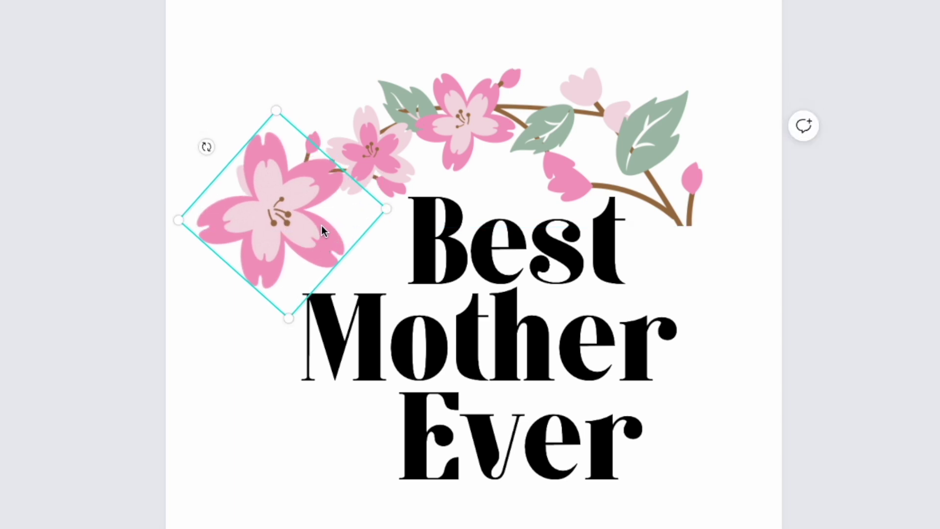
Step: Duplicate the large blossom onto the right end of the arch, rotating the copy and scaling it down slightly
{"action": "left_click_drag", "start_coordinate": [319, 226], "coordinate": [733, 262]}
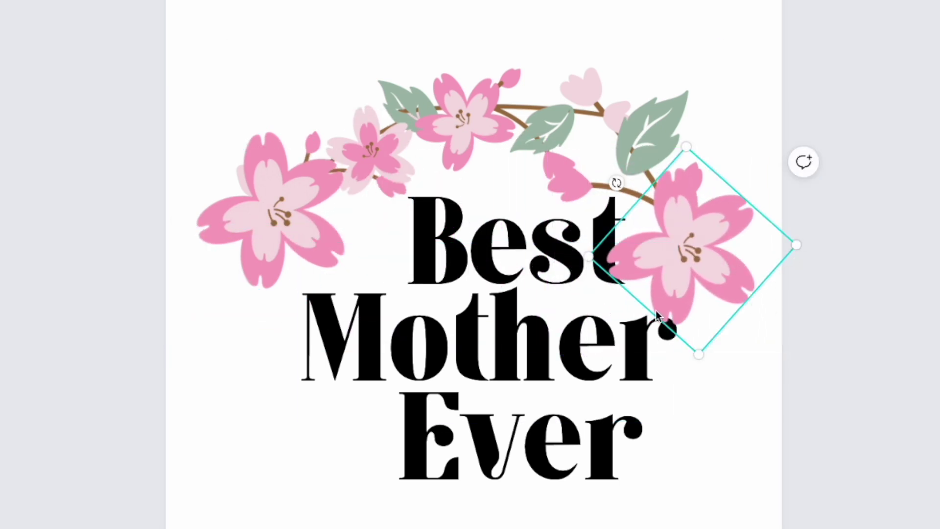
{"action": "left_click_drag", "start_coordinate": [617, 182], "coordinate": [719, 346]}
{"action": "left_click_drag", "start_coordinate": [772, 300], "coordinate": [709, 248]}
{"action": "left_click", "coordinate": [660, 518]}
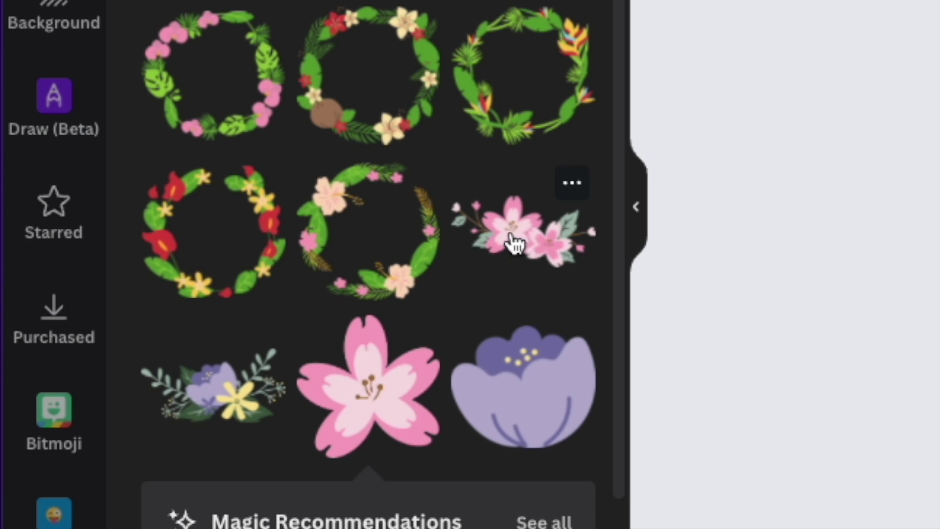
Step: Add the two-blossom pink spray, flip it horizontally and place it below the right half of "Ever"
{"action": "left_click", "coordinate": [511, 242]}
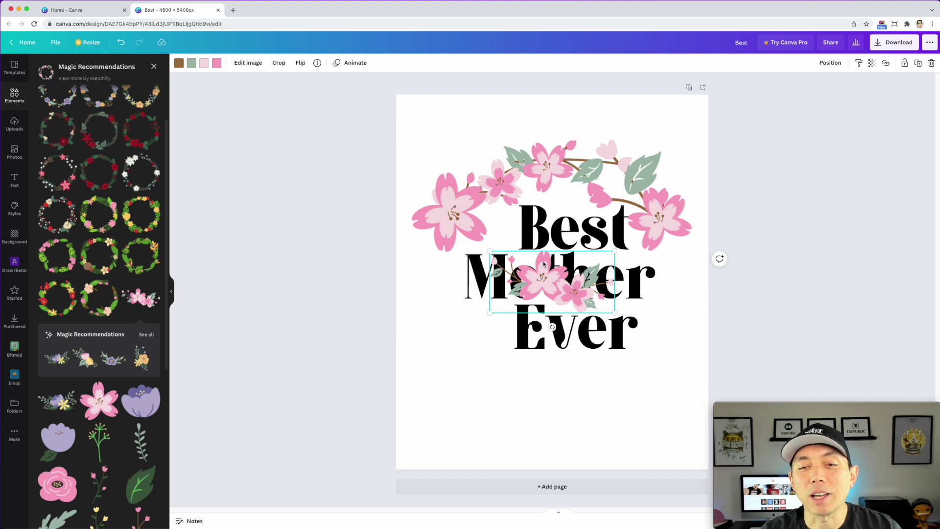
{"action": "left_click_drag", "start_coordinate": [545, 265], "coordinate": [589, 358]}
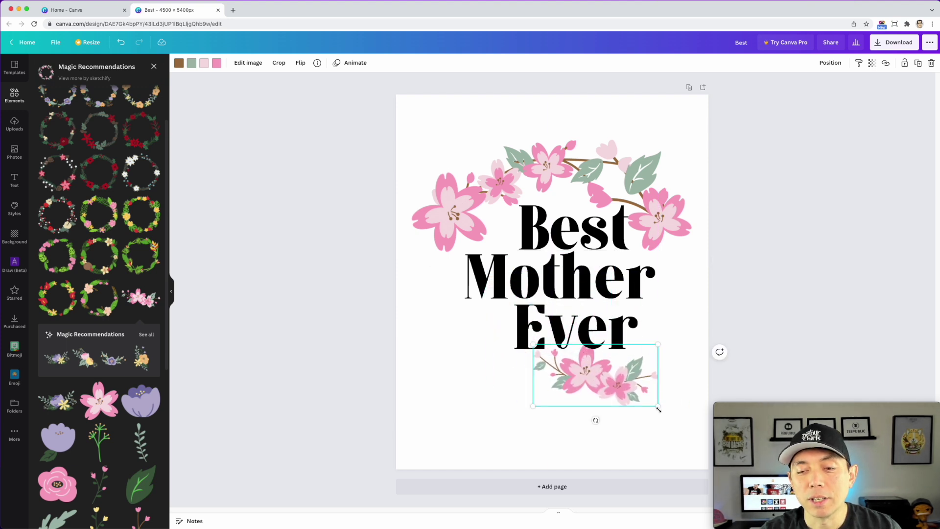
{"action": "left_click", "coordinate": [300, 62]}
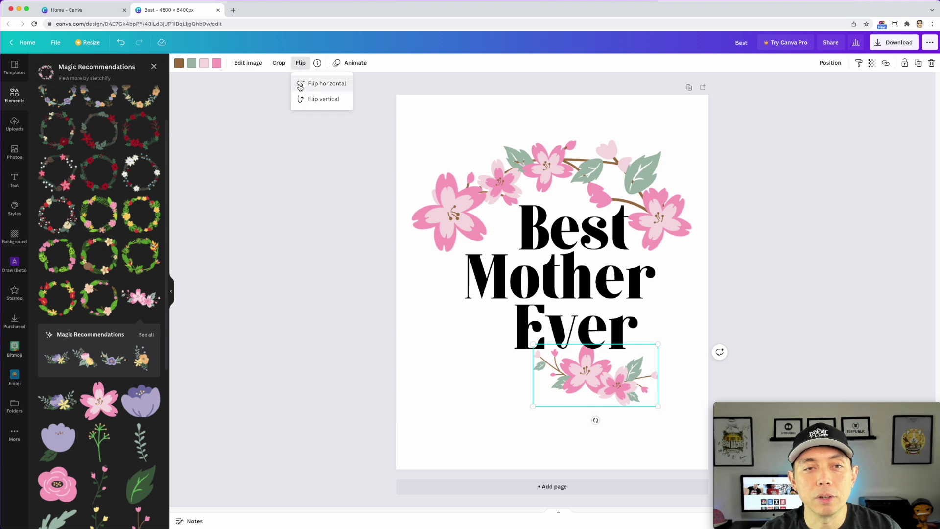
{"action": "left_click", "coordinate": [326, 83]}
{"action": "left_click", "coordinate": [611, 386]}
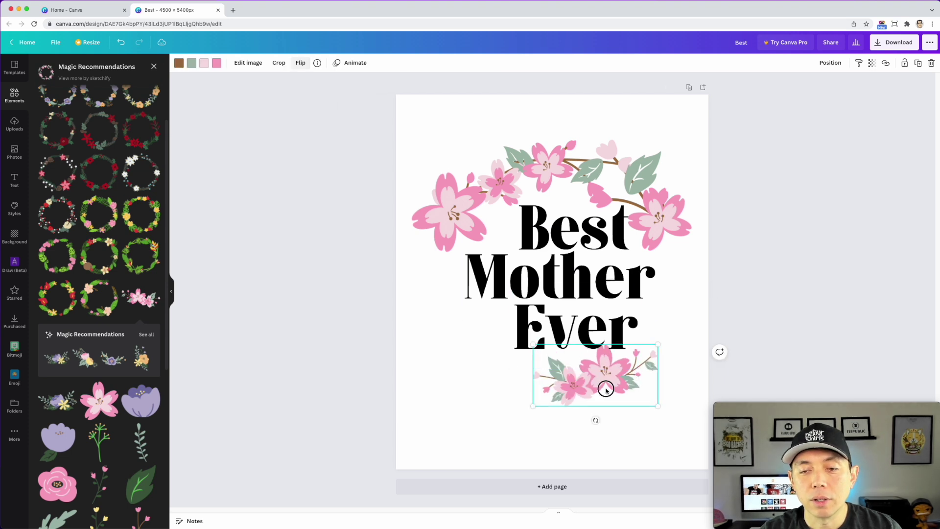
{"action": "left_click_drag", "start_coordinate": [609, 387], "coordinate": [636, 384]}
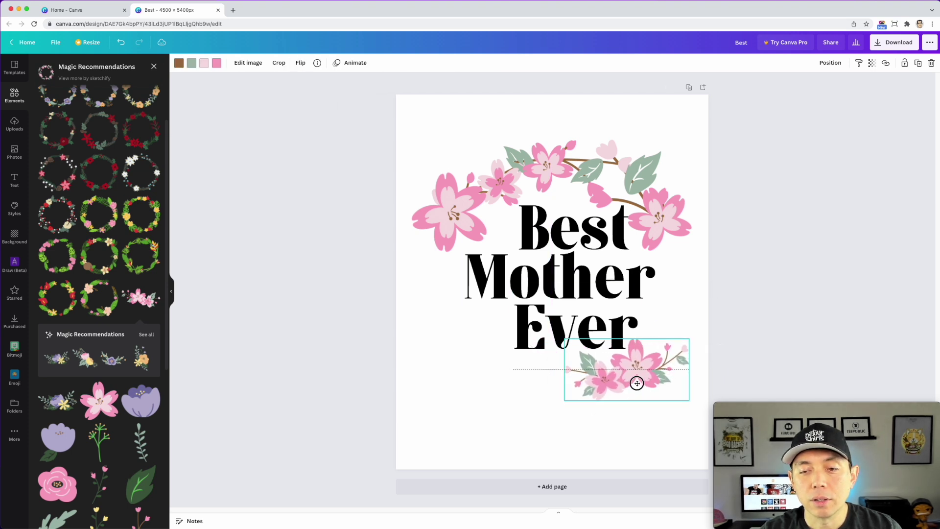
{"action": "left_click", "coordinate": [445, 379]}
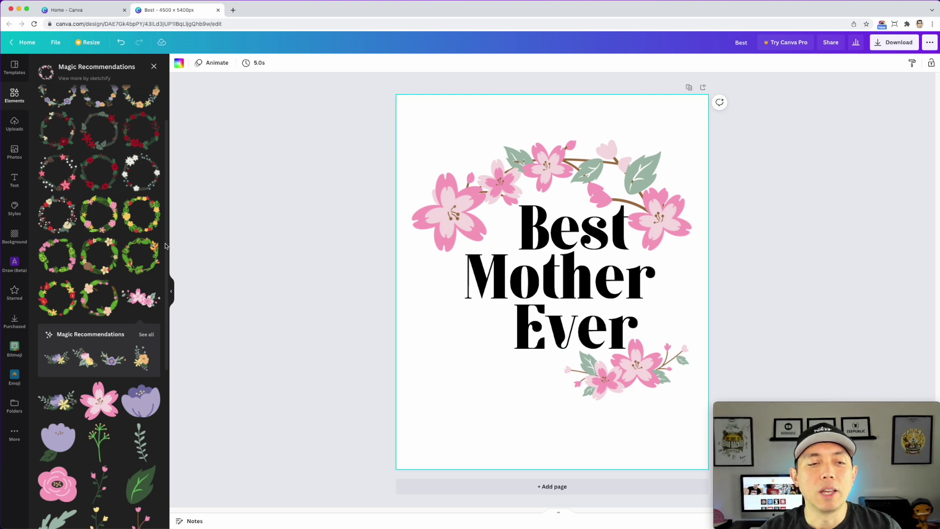
Step: Duplicate the floral arch below the text and re-crop the copy to show the lower half of the wreath
{"action": "left_click", "coordinate": [585, 163]}
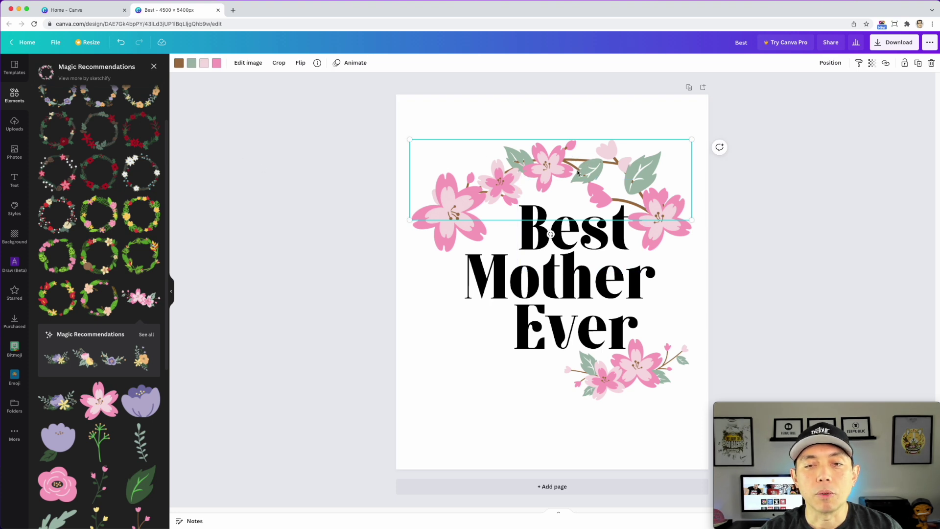
{"action": "left_click_drag", "start_coordinate": [570, 156], "coordinate": [548, 337]}
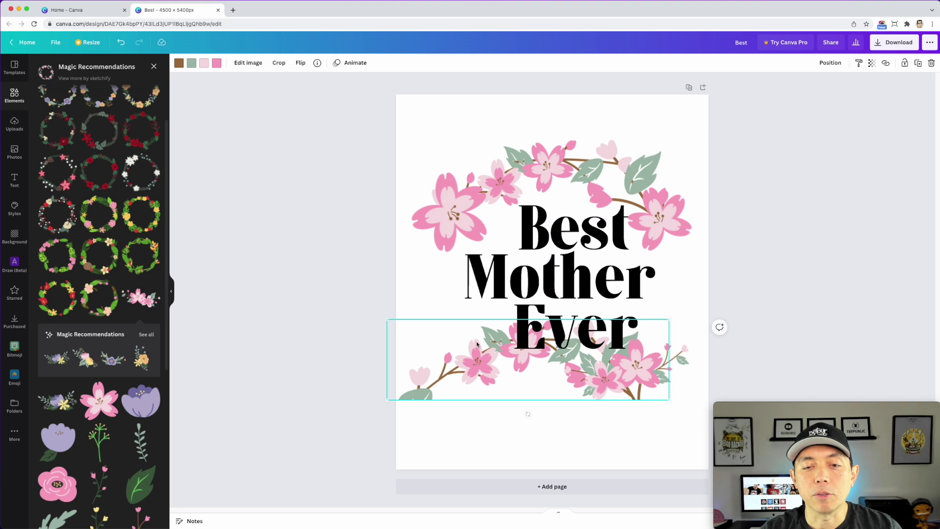
{"action": "double_click", "coordinate": [465, 344]}
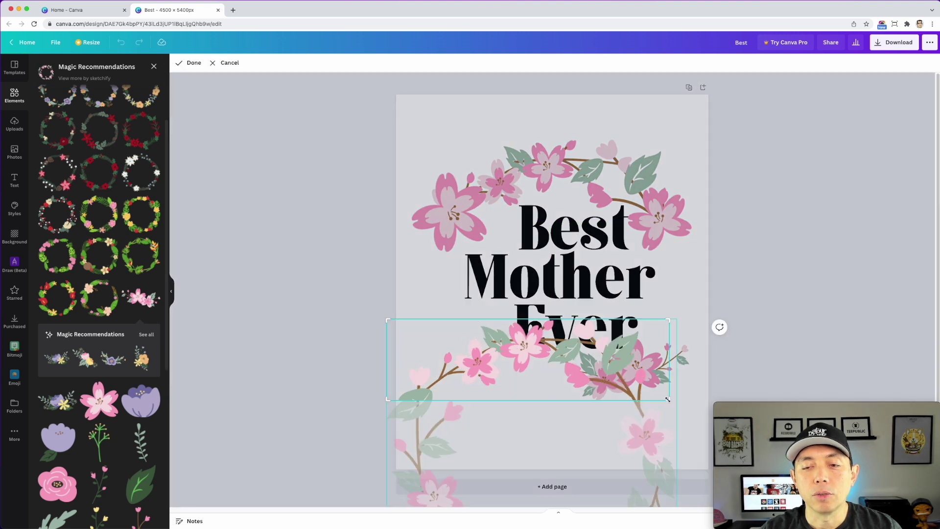
{"action": "left_click_drag", "start_coordinate": [668, 403], "coordinate": [676, 485]}
{"action": "left_click_drag", "start_coordinate": [654, 439], "coordinate": [653, 307]}
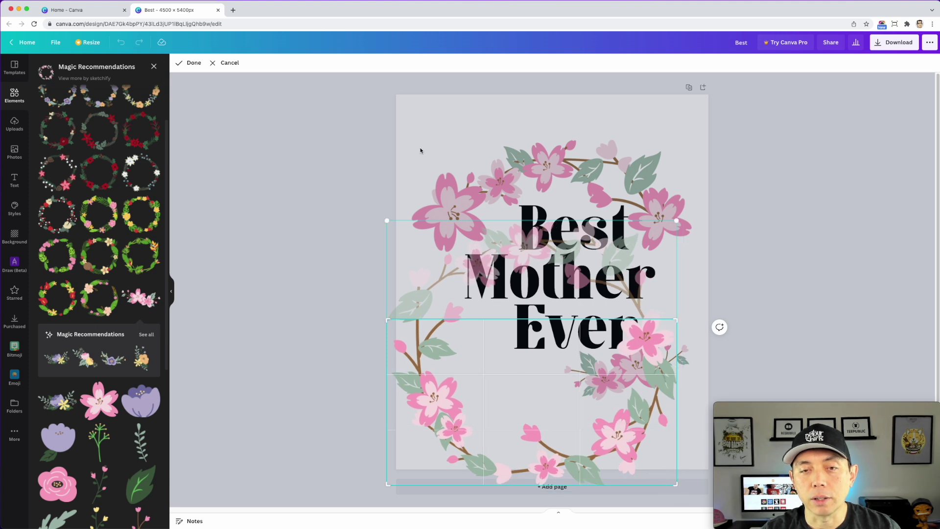
{"action": "key", "text": "Return"}
Step: Move the lower wreath copy up and crop it to just its lower-right section of branch and blossoms
{"action": "left_click_drag", "start_coordinate": [462, 437], "coordinate": [465, 400]}
{"action": "double_click", "coordinate": [451, 393]}
{"action": "left_click_drag", "start_coordinate": [392, 283], "coordinate": [513, 363]}
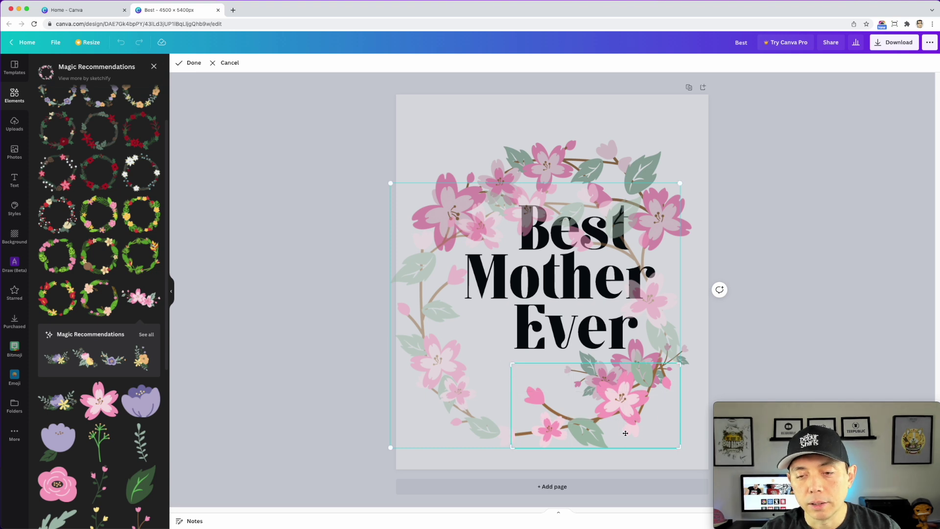
{"action": "left_click", "coordinate": [693, 397]}
Step: Rotate the cropped wreath section and position it under "Ever" so it connects with the pink blossom spray
{"action": "left_click_drag", "start_coordinate": [571, 428], "coordinate": [503, 414]}
{"action": "left_click_drag", "start_coordinate": [526, 447], "coordinate": [496, 445]}
{"action": "left_click_drag", "start_coordinate": [544, 405], "coordinate": [562, 391]}
{"action": "left_click", "coordinate": [441, 388]}
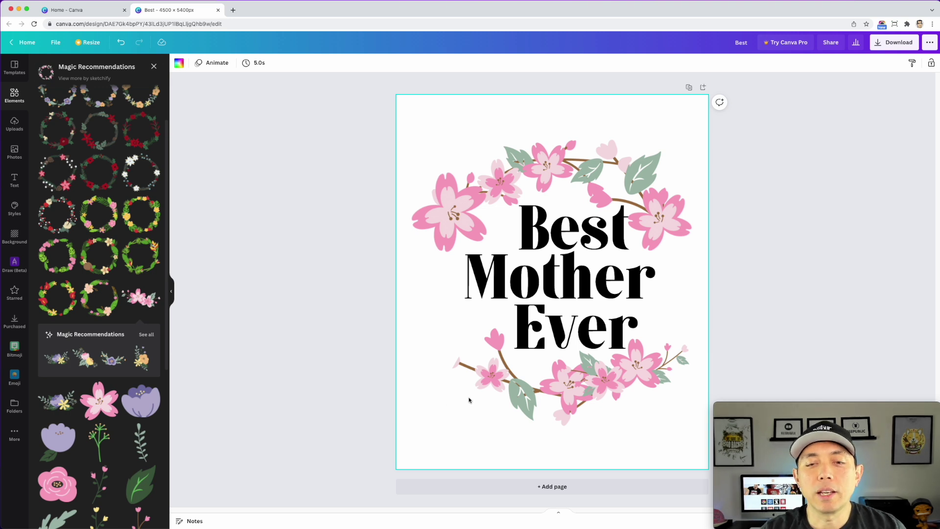
Step: Duplicate the large left blossom, then rotate, shrink and place the copy over the left end of the lower branch
{"action": "left_click", "coordinate": [452, 218]}
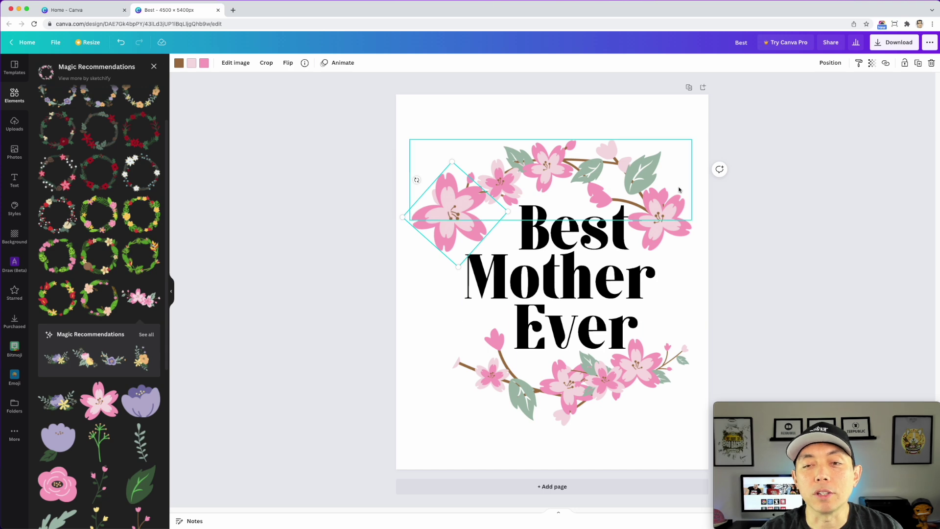
{"action": "left_click", "coordinate": [627, 372]}
{"action": "left_click", "coordinate": [444, 207]}
{"action": "key", "text": "super+d"}
{"action": "left_click_drag", "start_coordinate": [444, 207], "coordinate": [454, 334]}
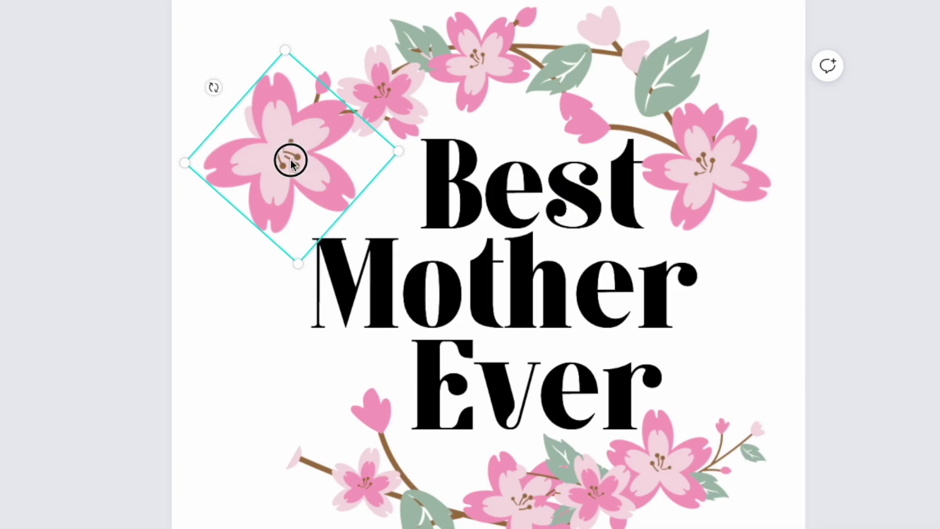
{"action": "left_click_drag", "start_coordinate": [212, 342], "coordinate": [284, 517]}
{"action": "left_click_drag", "start_coordinate": [277, 416], "coordinate": [343, 401]}
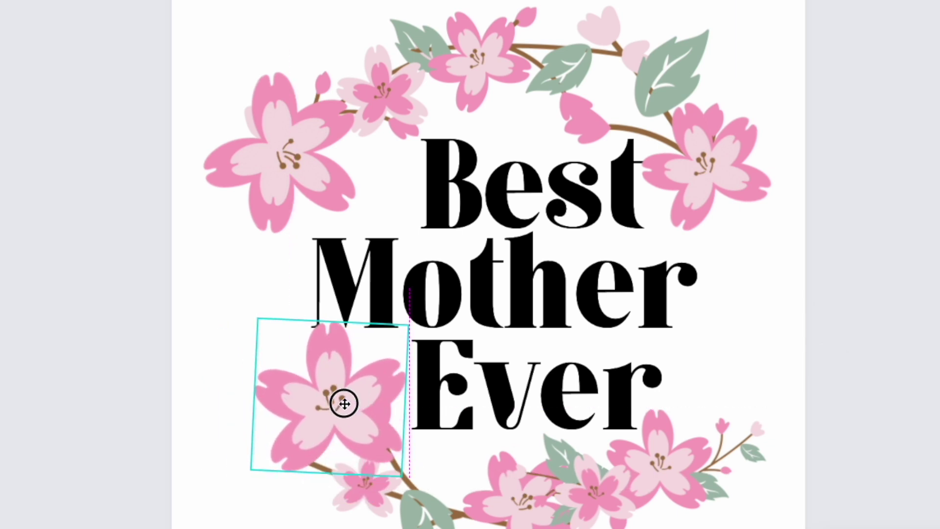
{"action": "left_click_drag", "start_coordinate": [322, 501], "coordinate": [293, 495]}
{"action": "mouse_move", "coordinate": [371, 484]}
{"action": "left_mouse_down"}
{"action": "mouse_move", "coordinate": [357, 483]}
{"action": "mouse_move", "coordinate": [364, 470]}
{"action": "left_mouse_up"}
{"action": "left_click_drag", "start_coordinate": [331, 396], "coordinate": [275, 420]}
Step: Duplicate the lower-left blossom, rotate the copy and arrange it overlapping the first blossom
{"action": "key", "text": "ctrl+d"}
{"action": "left_click_drag", "start_coordinate": [248, 502], "coordinate": [329, 474]}
{"action": "left_click_drag", "start_coordinate": [273, 401], "coordinate": [288, 426]}
{"action": "left_click_drag", "start_coordinate": [277, 514], "coordinate": [279, 497]}
{"action": "left_click_drag", "start_coordinate": [296, 444], "coordinate": [298, 456]}
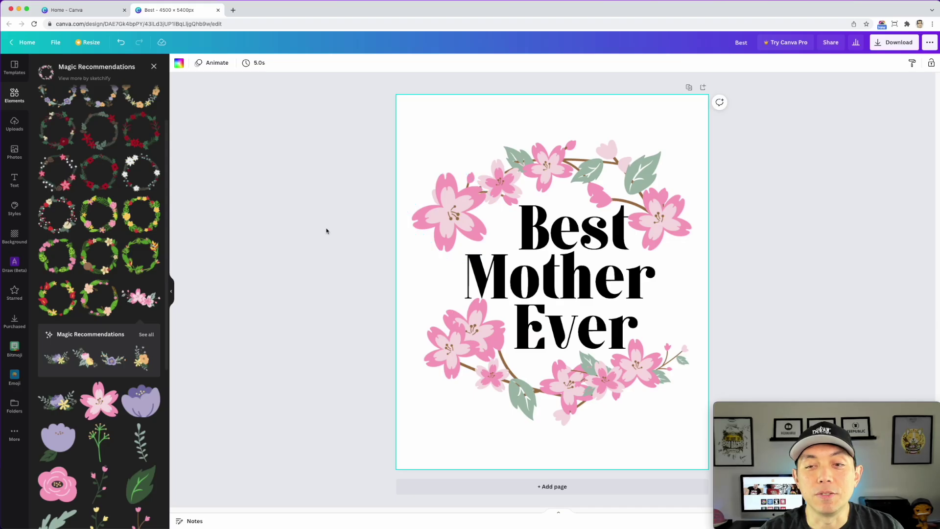
Step: Add the green leafy sprig, tilt and shrink it, and place it left of "Mother" above the lower-left blossoms
{"action": "scroll", "coordinate": [159, 355], "scroll_direction": "down", "scroll_amount": 3}
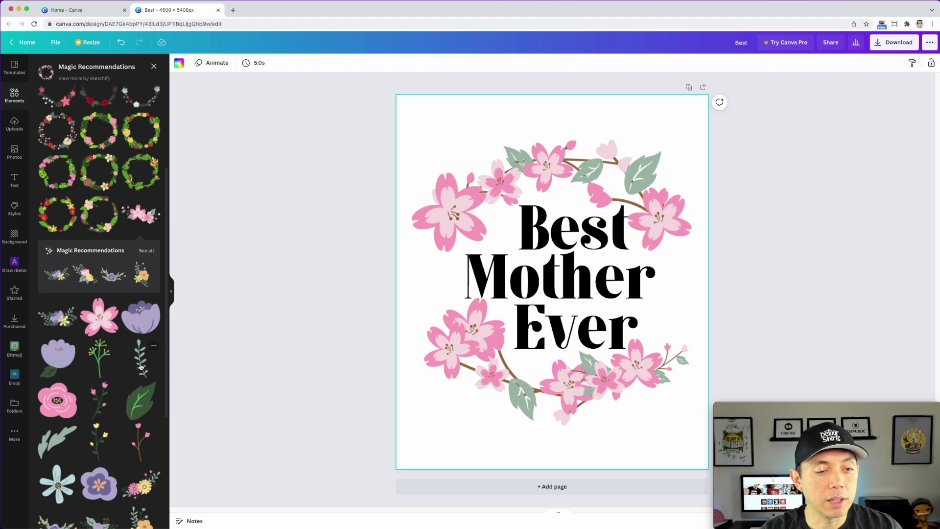
{"action": "left_click", "coordinate": [142, 357]}
{"action": "left_click_drag", "start_coordinate": [561, 253], "coordinate": [455, 282]}
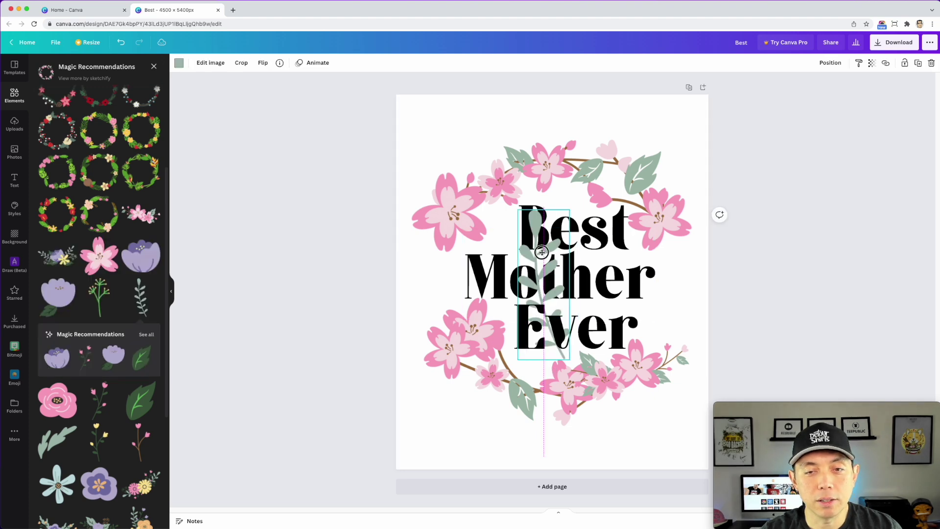
{"action": "left_click_drag", "start_coordinate": [282, 524], "coordinate": [360, 511]}
{"action": "left_click_drag", "start_coordinate": [263, 327], "coordinate": [292, 332]}
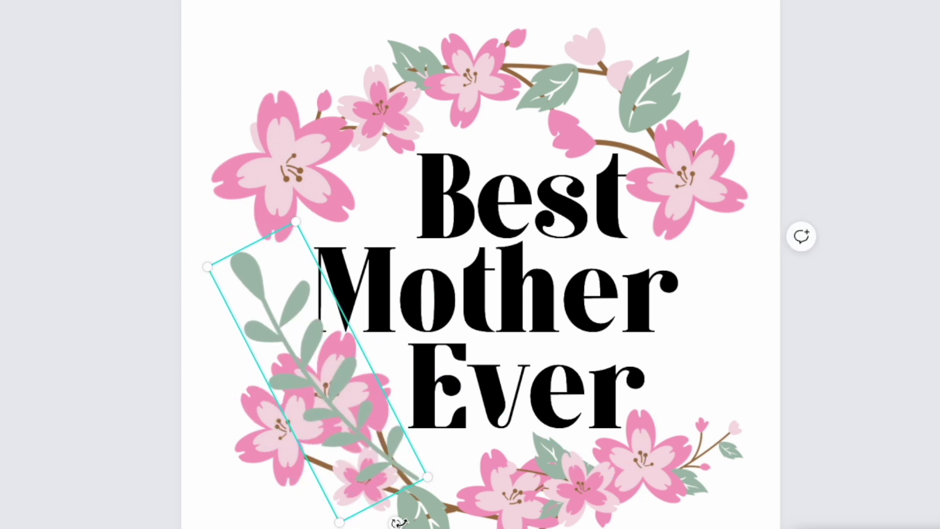
{"action": "left_click_drag", "start_coordinate": [398, 522], "coordinate": [375, 524]}
{"action": "left_click_drag", "start_coordinate": [414, 490], "coordinate": [322, 424]}
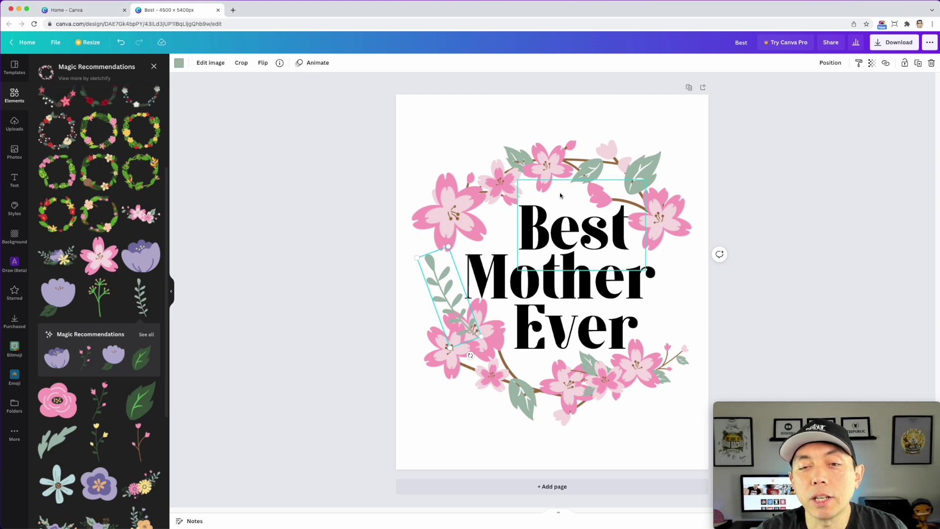
Step: Recolour the leafy sprig brown by sampling the colour of the arch's branch
{"action": "left_click", "coordinate": [178, 64]}
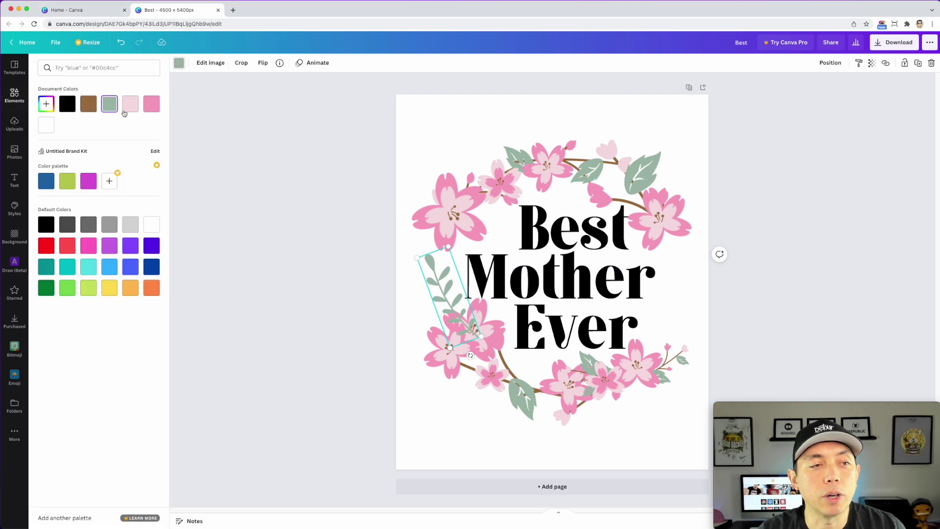
{"action": "left_click", "coordinate": [46, 104]}
{"action": "left_click", "coordinate": [145, 186]}
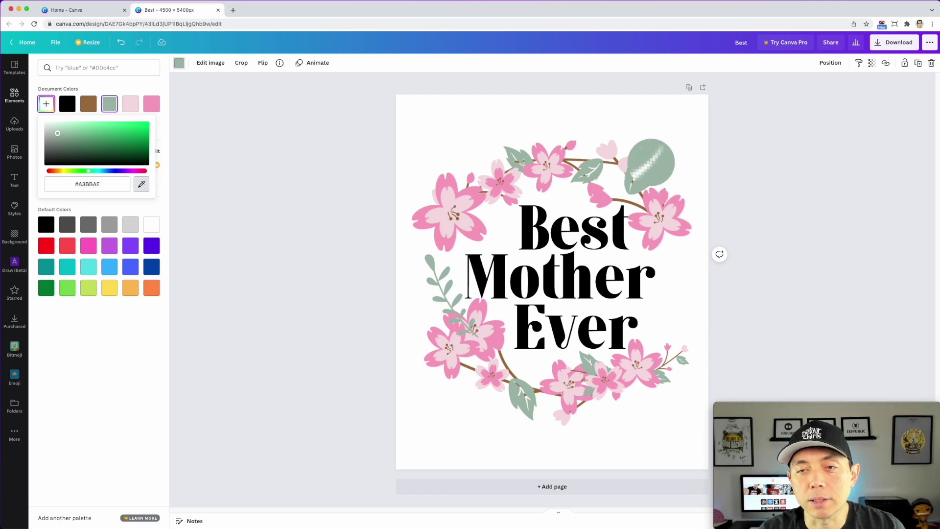
{"action": "left_click", "coordinate": [652, 159]}
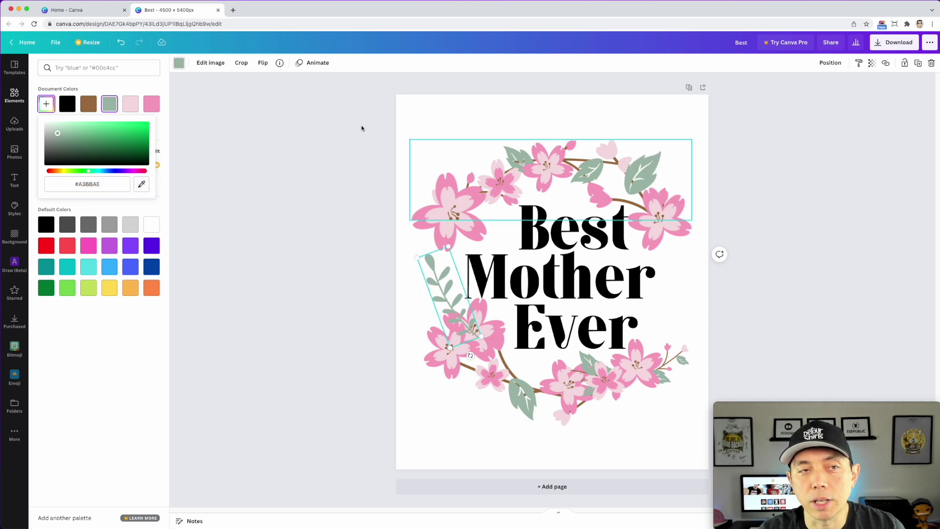
{"action": "left_click", "coordinate": [141, 184]}
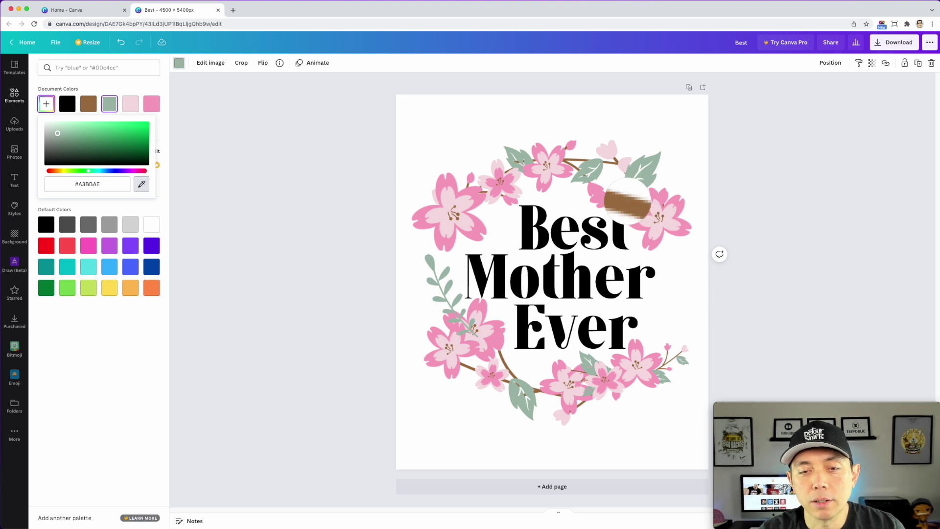
{"action": "left_click", "coordinate": [627, 200]}
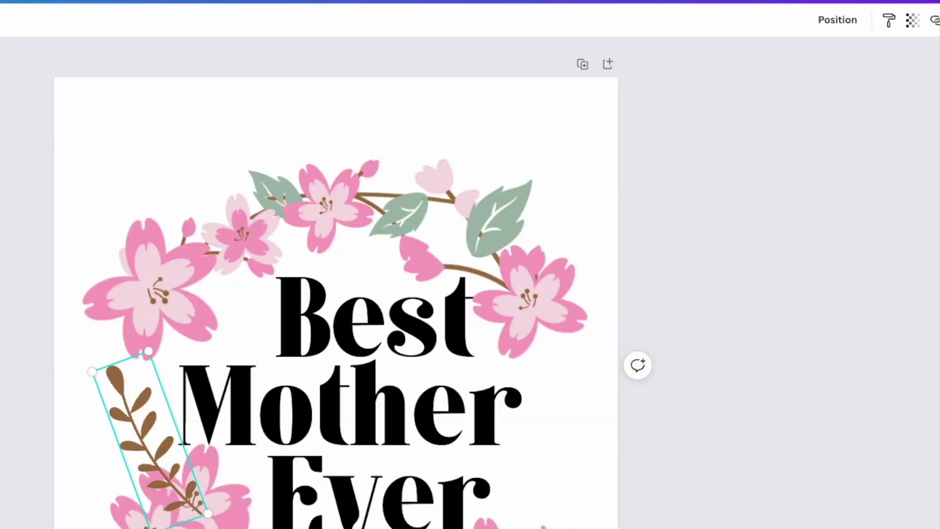
Step: Send the brown sprig to the back, behind the lower-left blossoms
{"action": "left_click", "coordinate": [837, 21]}
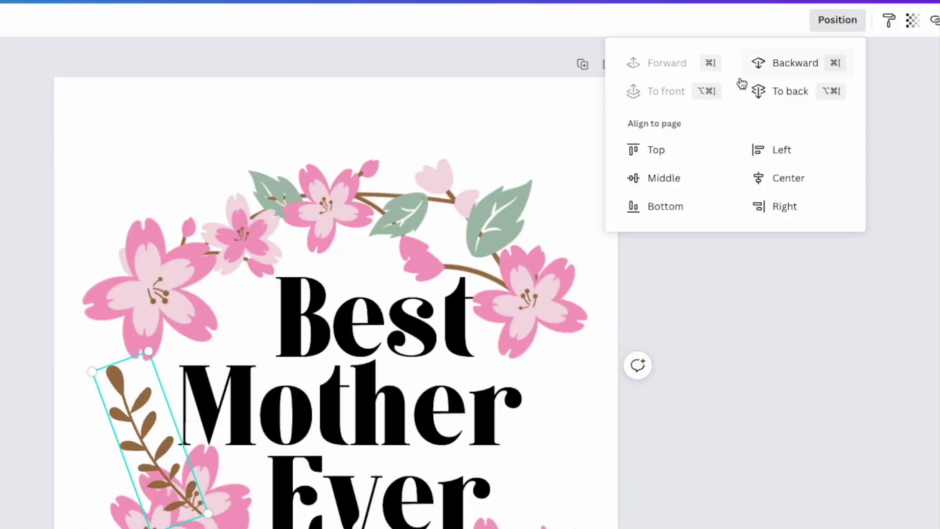
{"action": "left_click", "coordinate": [787, 92]}
{"action": "key", "text": "Escape"}
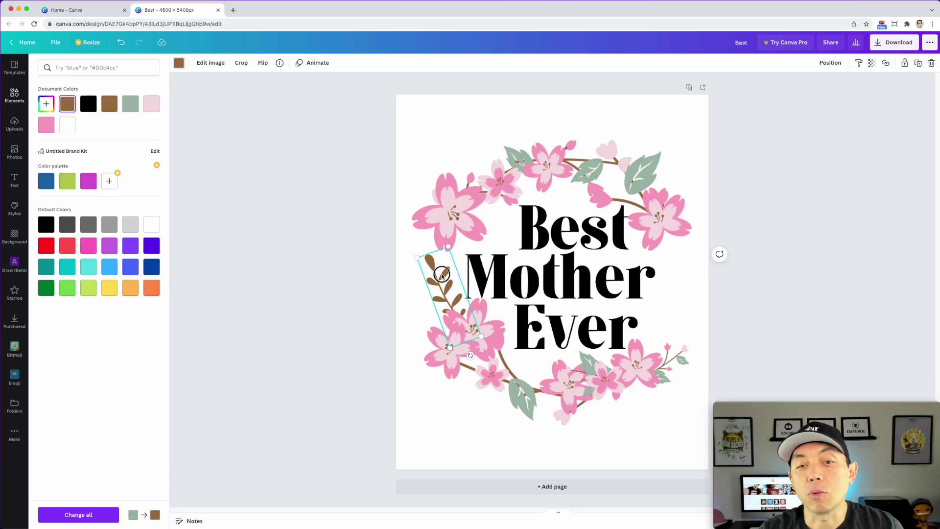
Step: Duplicate the brown sprig to the right of "Mother", flip the copy horizontally, and rotate it to rise from the lower-right blossom
{"action": "left_click_drag", "start_coordinate": [442, 275], "coordinate": [683, 283]}
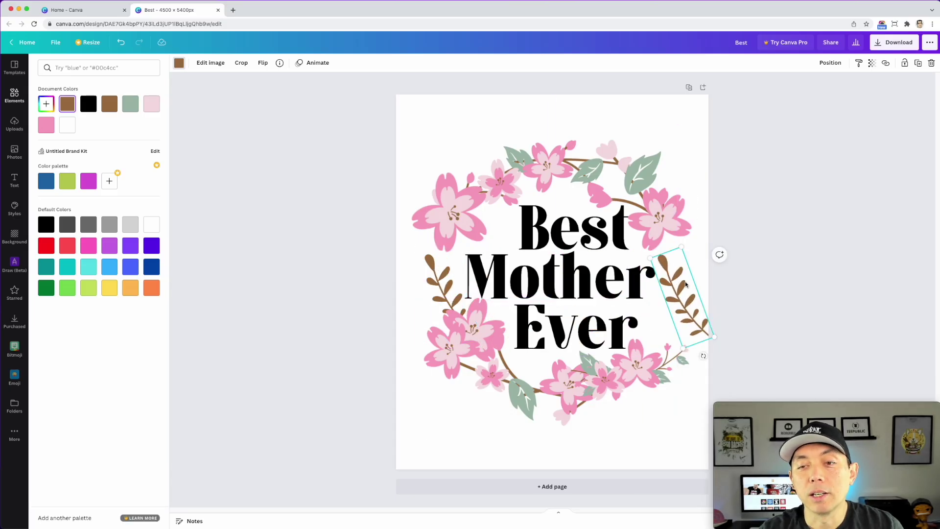
{"action": "left_click", "coordinate": [267, 65]}
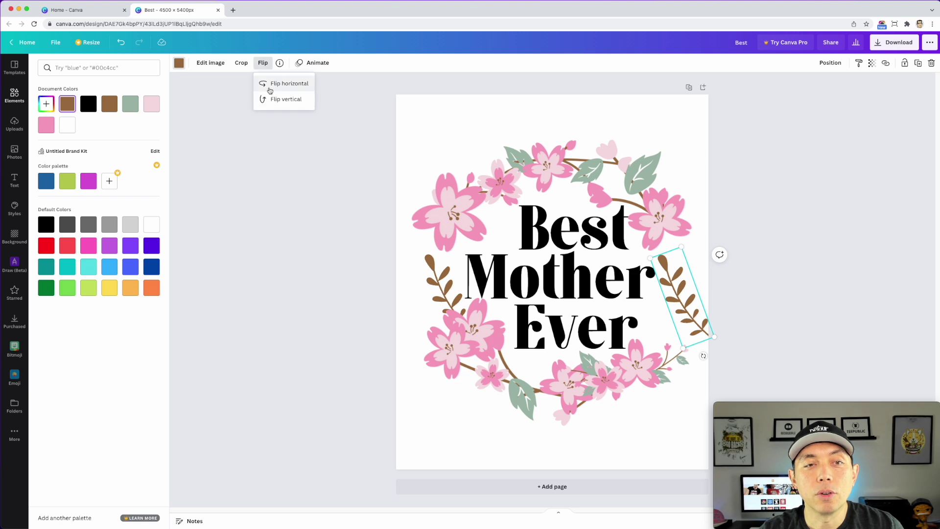
{"action": "left_click", "coordinate": [276, 85]}
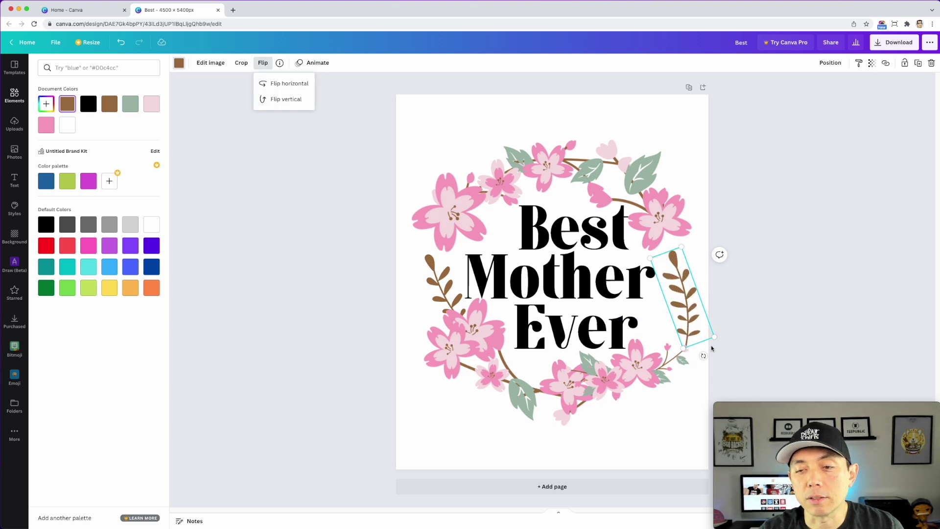
{"action": "left_click_drag", "start_coordinate": [700, 356], "coordinate": [677, 357]}
{"action": "left_click_drag", "start_coordinate": [680, 312], "coordinate": [656, 314]}
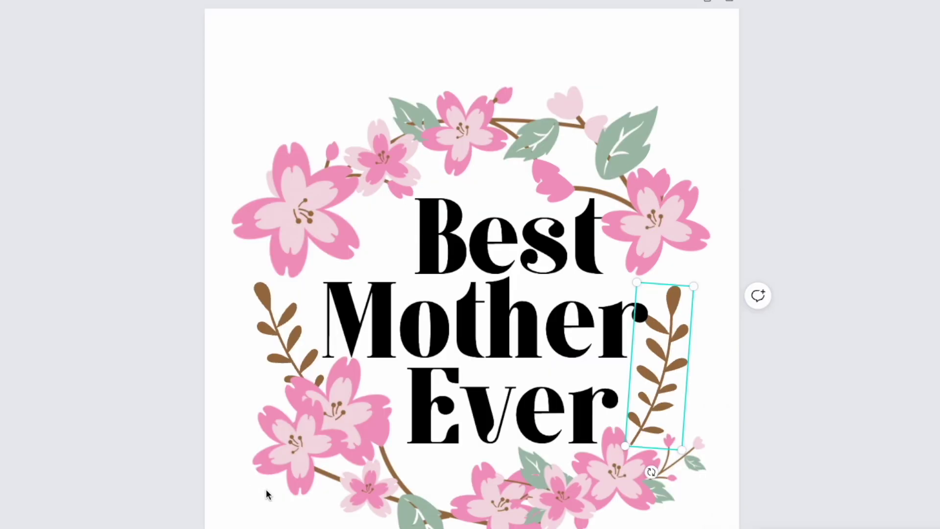
Step: Nudge the word "Mother" slightly to the right, away from the left sprig
{"action": "left_click", "coordinate": [433, 376]}
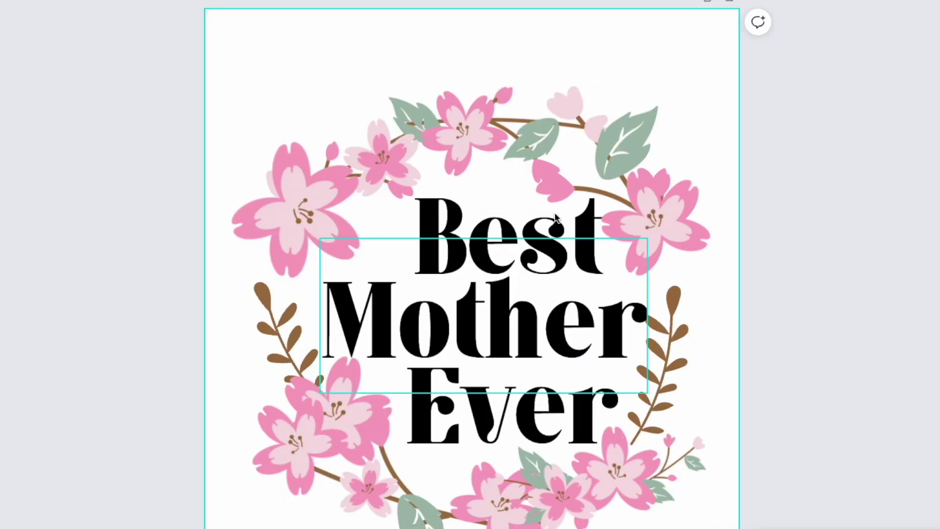
{"action": "left_click", "coordinate": [413, 303]}
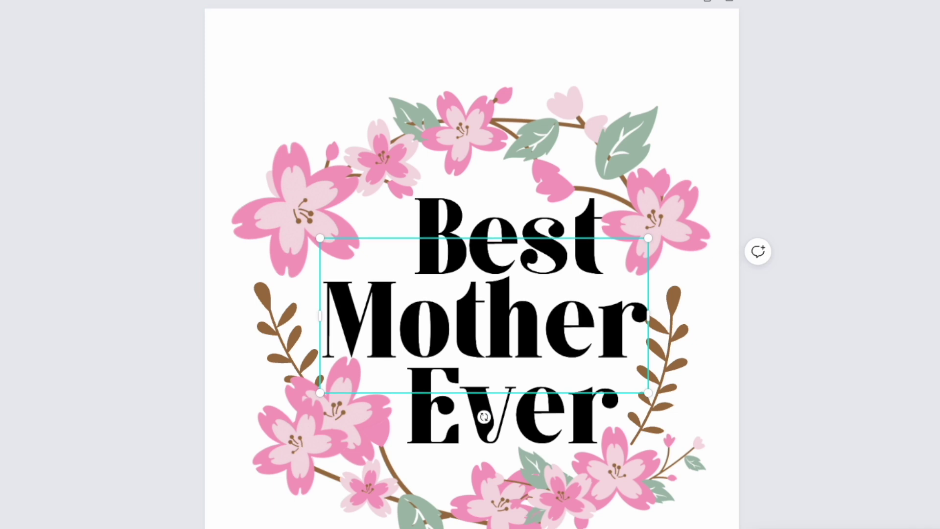
{"action": "left_click_drag", "start_coordinate": [492, 302], "coordinate": [497, 300]}
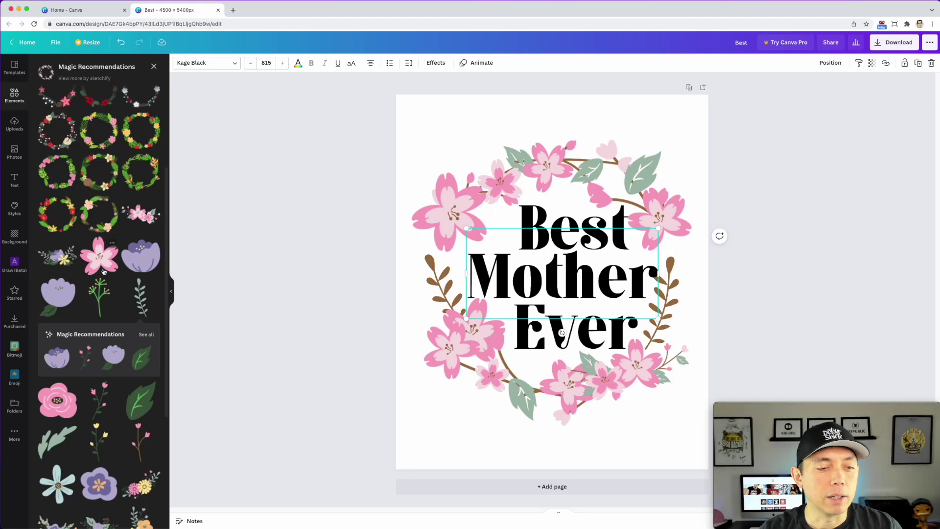
Step: Add the dark green leaf from the recommended elements and move it over the upper-right blossom, beside the existing sage leaf
{"action": "scroll", "coordinate": [103, 271], "scroll_direction": "down", "scroll_amount": 3}
{"action": "scroll", "coordinate": [104, 271], "scroll_direction": "down", "scroll_amount": 1}
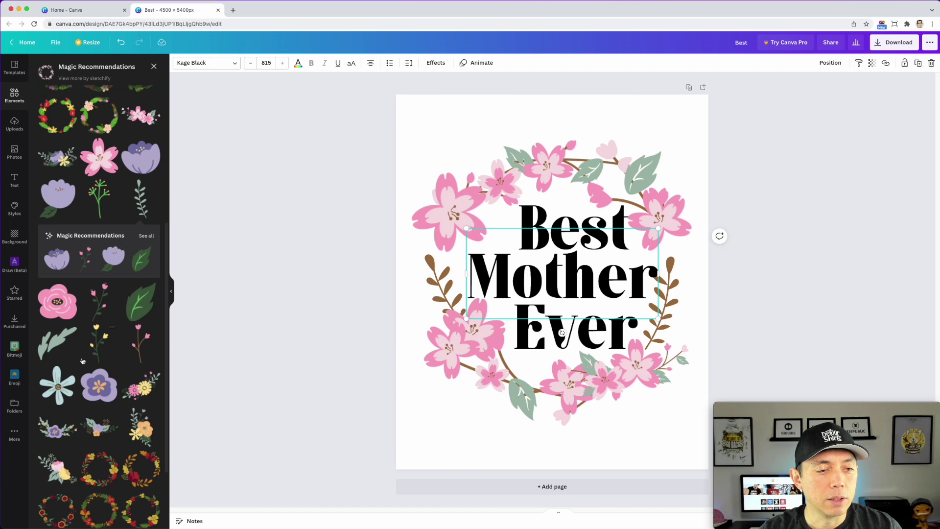
{"action": "left_click", "coordinate": [147, 305]}
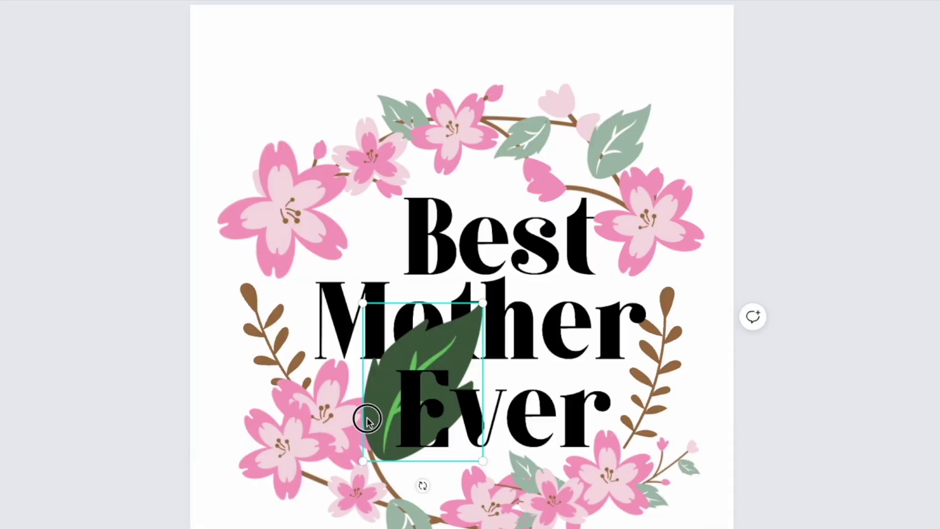
{"action": "left_click_drag", "start_coordinate": [368, 421], "coordinate": [606, 226]}
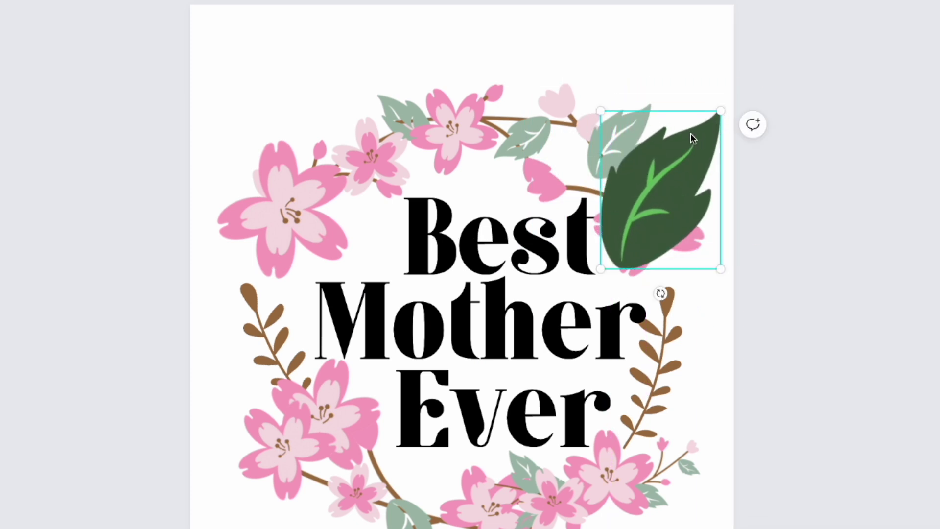
Step: Recolour the new leaf's body sage green #A3BBAE by sampling the neighbouring leaf, and make its veins white
{"action": "left_click", "coordinate": [179, 63]}
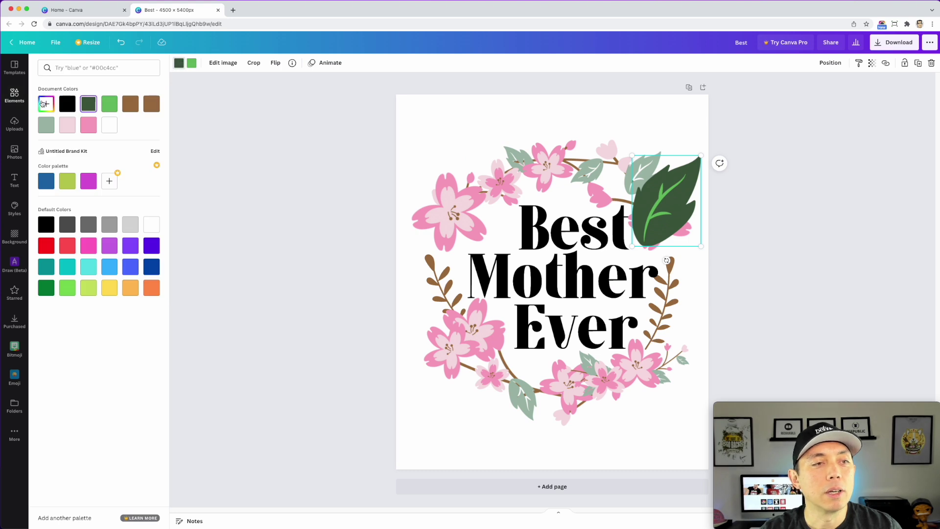
{"action": "left_click", "coordinate": [44, 104]}
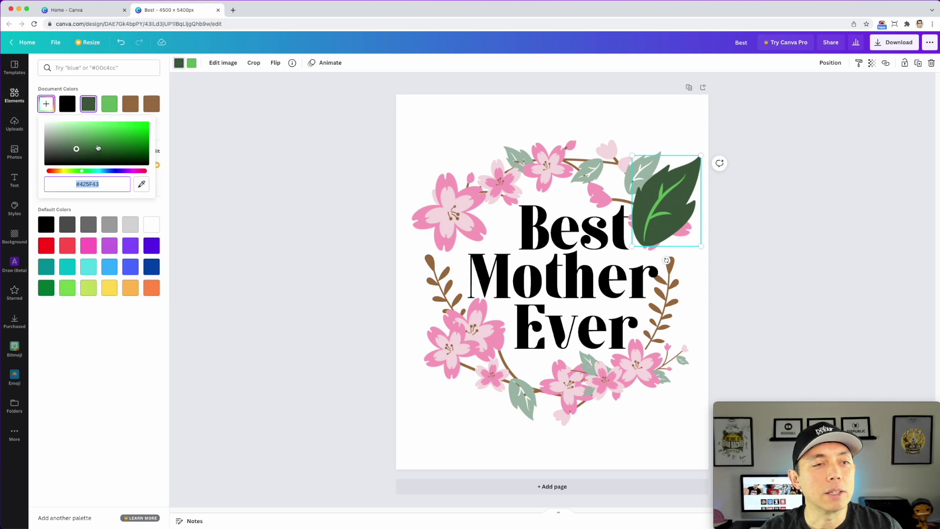
{"action": "left_click", "coordinate": [141, 184]}
{"action": "left_click", "coordinate": [656, 155]}
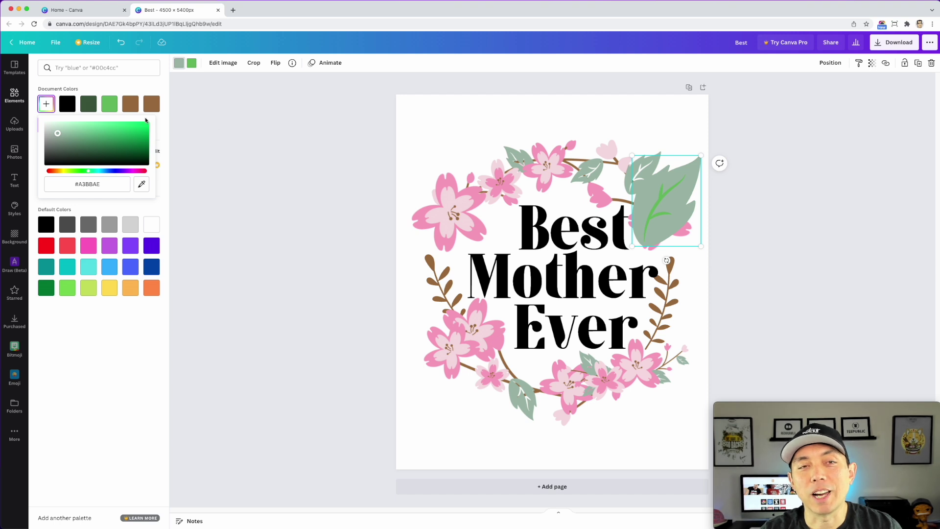
{"action": "left_click", "coordinate": [144, 79]}
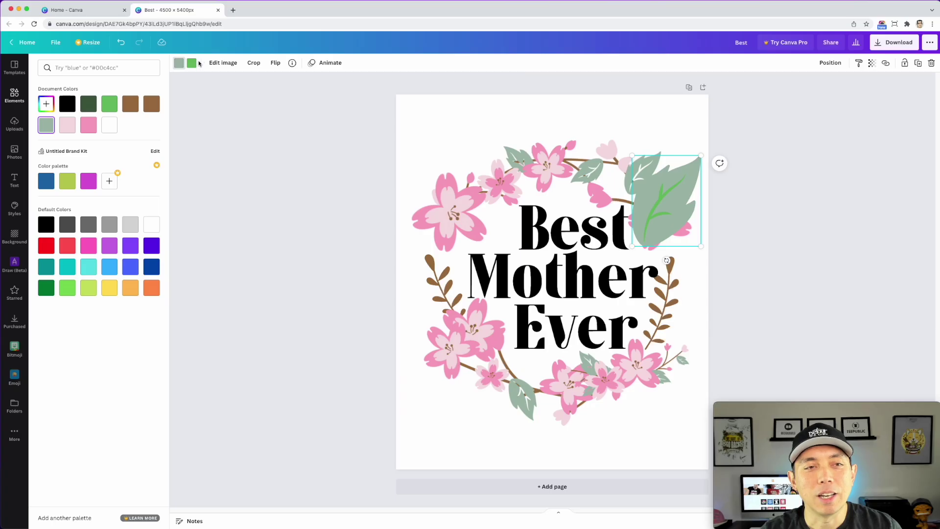
{"action": "left_click", "coordinate": [789, 141]}
{"action": "left_click", "coordinate": [443, 399]}
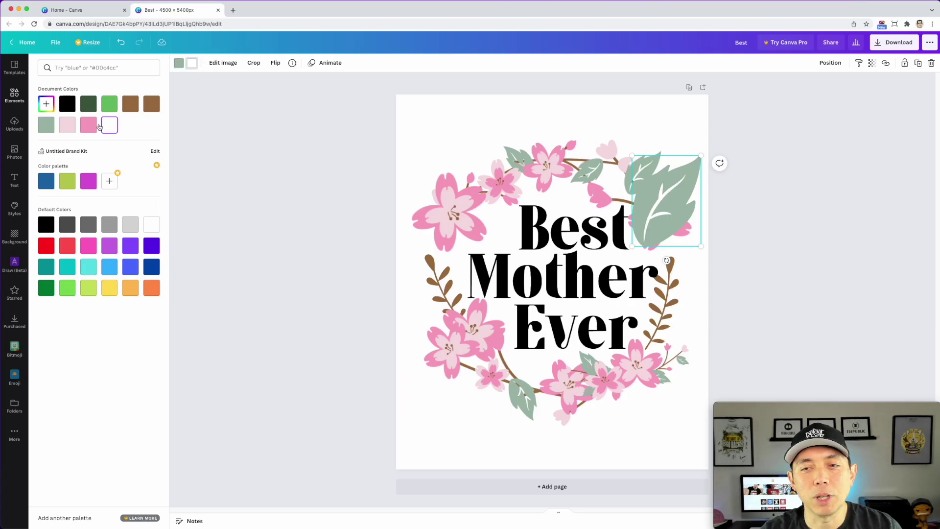
Step: Try pale pink, sage, dark green, black, bright green and brown for the leaf's veins, ending back on white
{"action": "left_click", "coordinate": [68, 126]}
{"action": "left_click", "coordinate": [45, 122]}
{"action": "left_click", "coordinate": [87, 103]}
{"action": "left_click", "coordinate": [67, 104]}
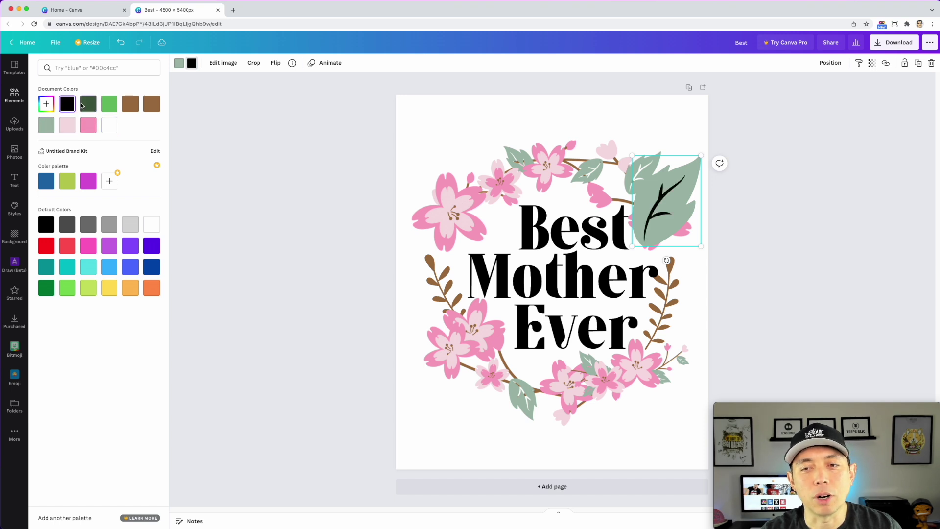
{"action": "left_click", "coordinate": [110, 104]}
{"action": "left_click", "coordinate": [150, 106]}
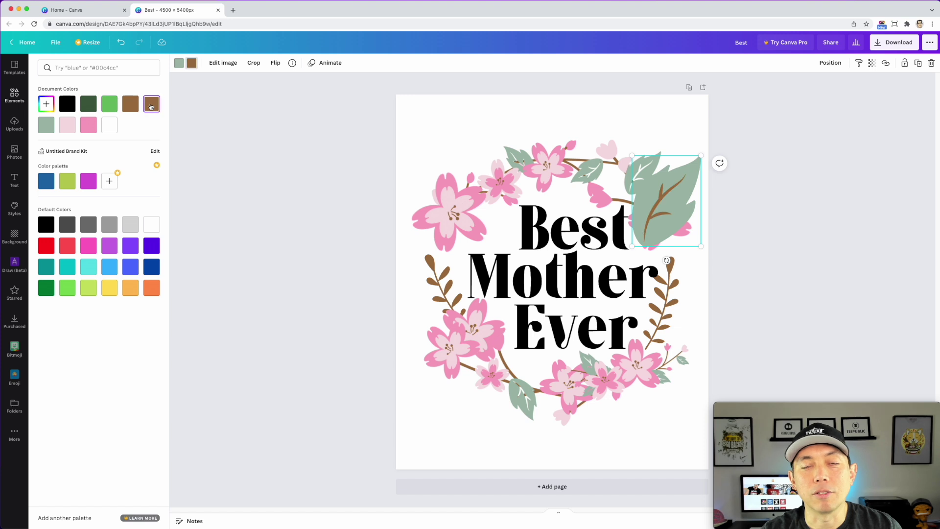
{"action": "left_click", "coordinate": [44, 129]}
{"action": "left_click", "coordinate": [110, 124]}
Step: Move the sage leaf down to the lower-right blossom beside "Ever" and shrink it to about half its size
{"action": "left_click_drag", "start_coordinate": [677, 207], "coordinate": [677, 323]}
{"action": "left_click_drag", "start_coordinate": [696, 359], "coordinate": [653, 342]}
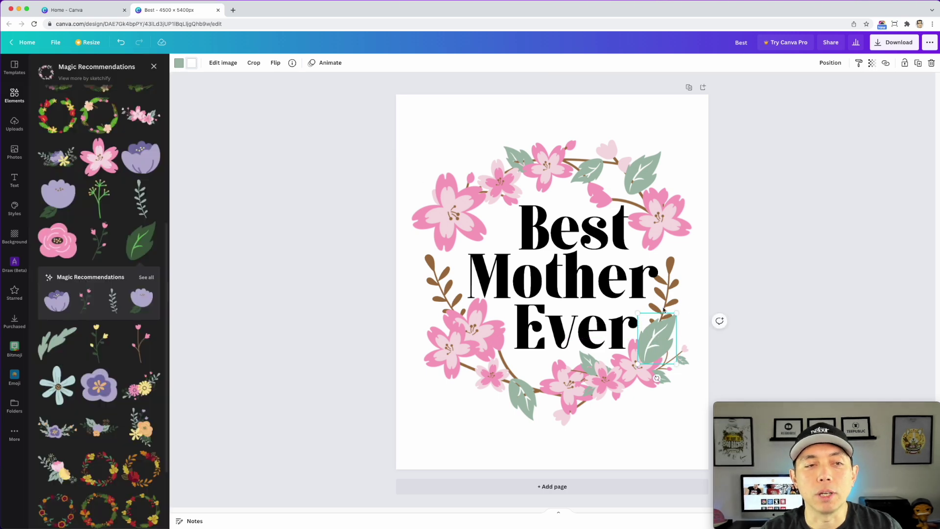
{"action": "scroll", "coordinate": [75, 217], "scroll_direction": "up", "scroll_amount": 5}
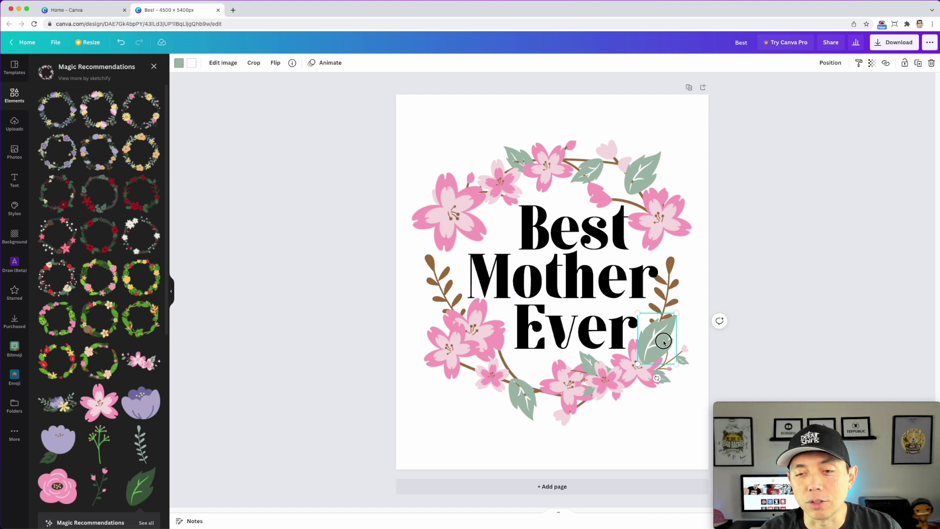
{"action": "left_click_drag", "start_coordinate": [661, 343], "coordinate": [658, 348]}
{"action": "left_click", "coordinate": [636, 333]}
{"action": "left_click", "coordinate": [656, 350]}
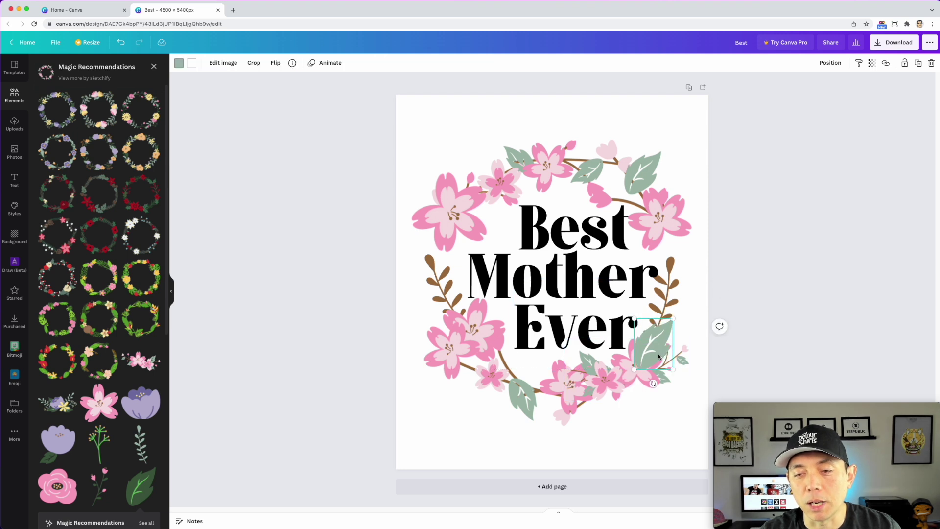
Step: Bring the lower-right blossom cluster to the front so it overlaps the base of the sage leaf
{"action": "left_click", "coordinate": [830, 63]}
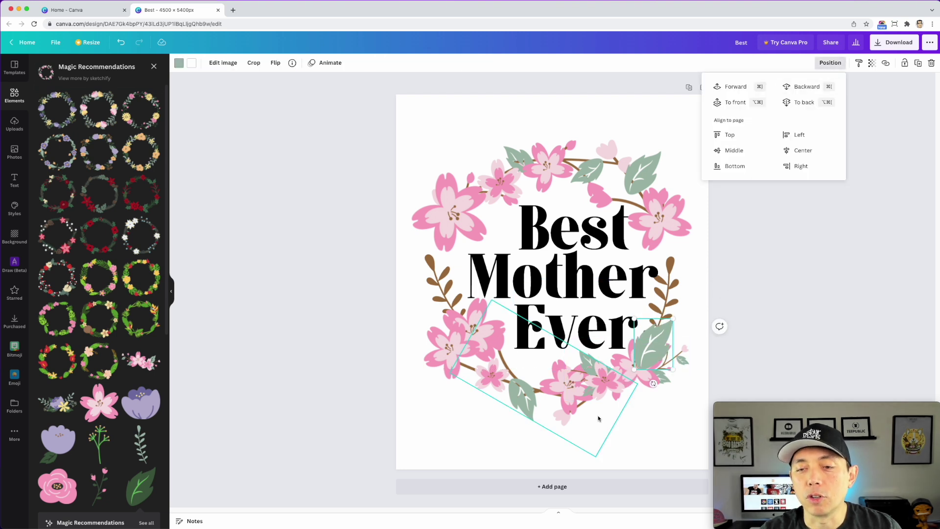
{"action": "left_click", "coordinate": [612, 390]}
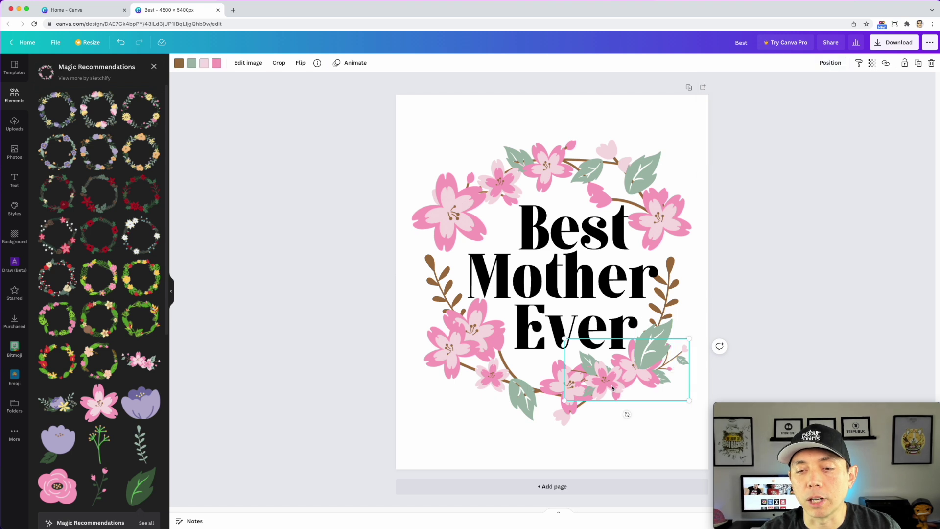
{"action": "left_click", "coordinate": [832, 62]}
{"action": "left_click", "coordinate": [742, 103]}
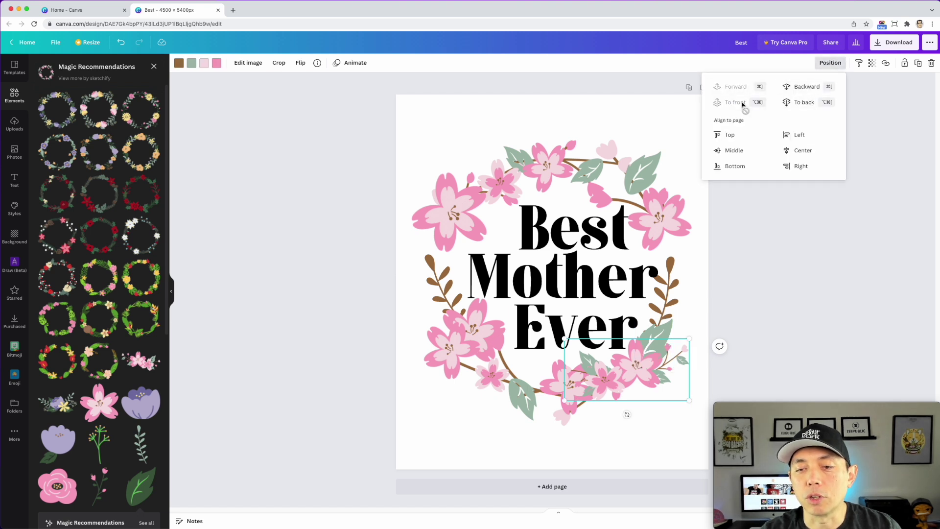
Step: Shift the sage leaf slightly up and outward so it sticks out from behind the lower-right blossom
{"action": "left_click", "coordinate": [654, 413]}
{"action": "left_click_drag", "start_coordinate": [663, 327], "coordinate": [675, 322]}
{"action": "left_click", "coordinate": [644, 430]}
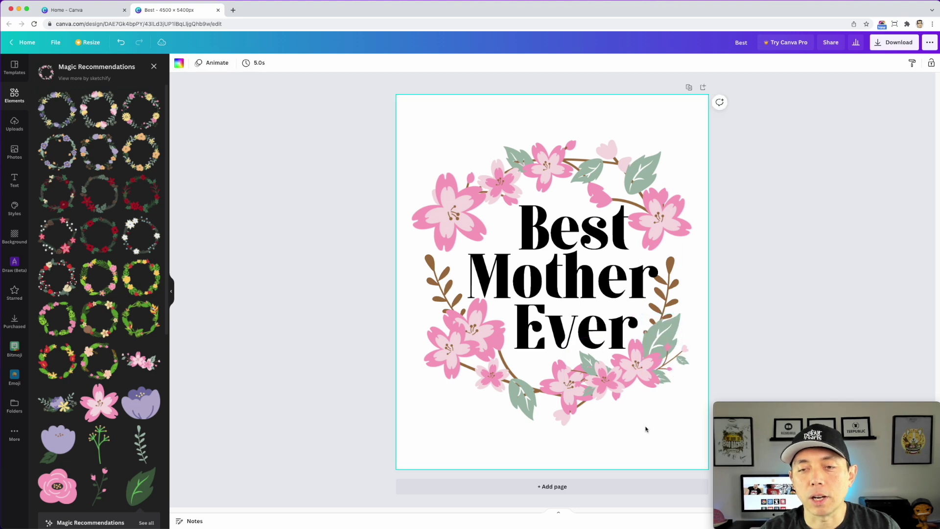
Step: Duplicate the large upper-left blossom toward "Best" and shrink the copy
{"action": "left_click", "coordinate": [455, 214]}
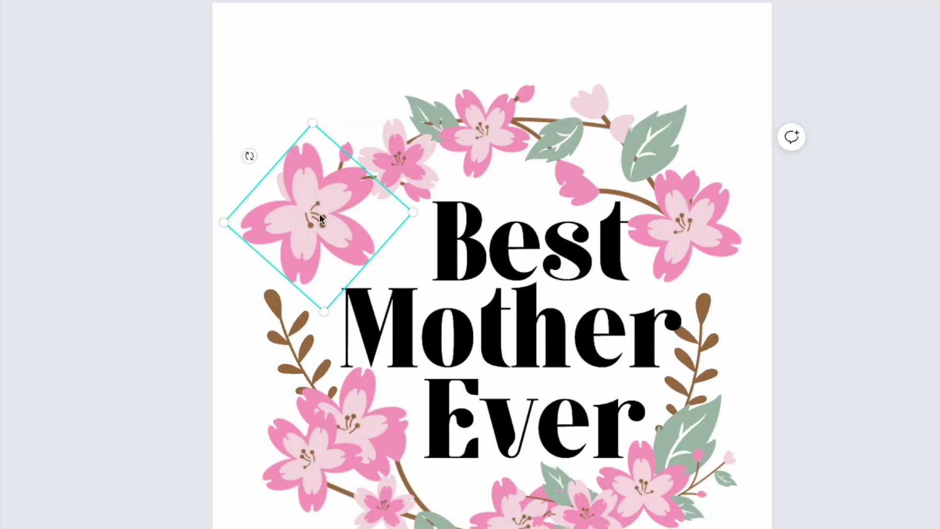
{"action": "left_click_drag", "start_coordinate": [319, 212], "coordinate": [373, 229]}
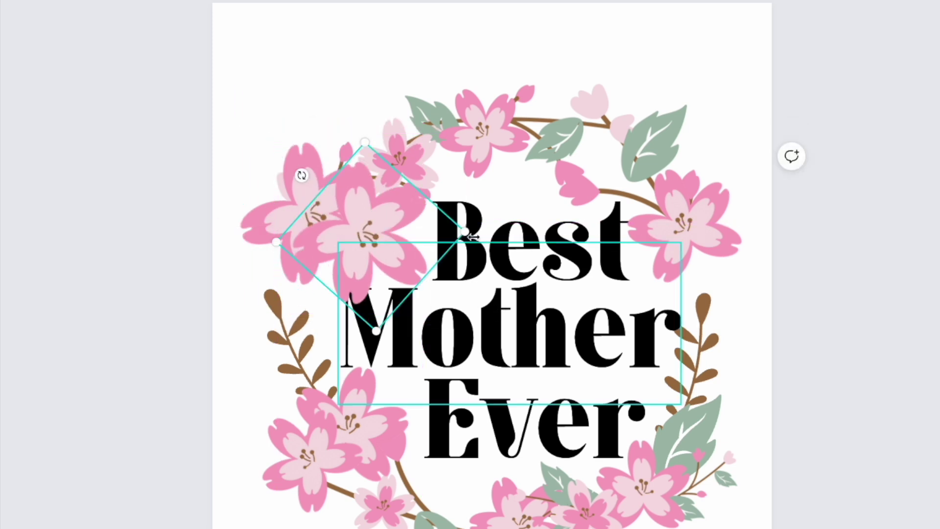
{"action": "left_click_drag", "start_coordinate": [465, 230], "coordinate": [409, 225]}
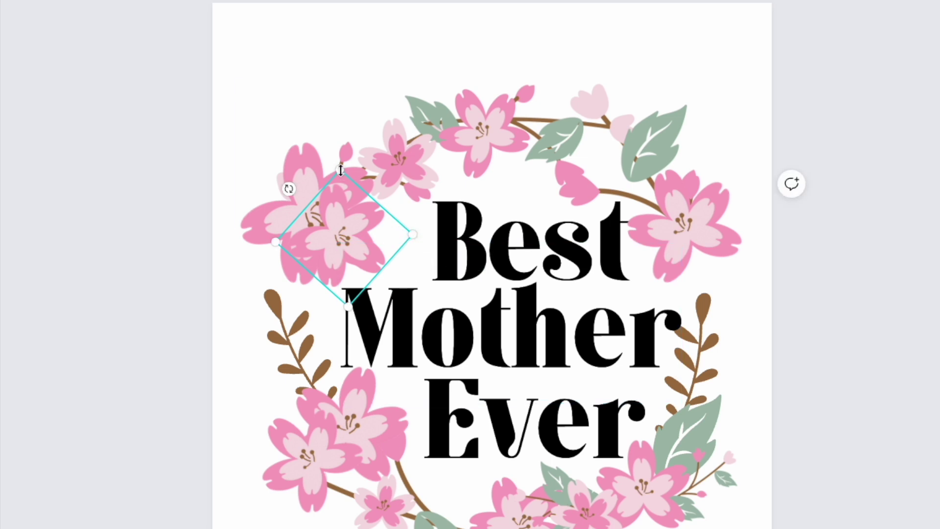
Step: Rotate the small blossom copy and fit it between the large upper-left blossom and the next blossom on the arch
{"action": "left_click_drag", "start_coordinate": [289, 187], "coordinate": [336, 164]}
{"action": "left_click_drag", "start_coordinate": [351, 222], "coordinate": [377, 214]}
{"action": "left_click_drag", "start_coordinate": [363, 154], "coordinate": [433, 265]}
{"action": "mouse_move", "coordinate": [372, 219]}
{"action": "left_mouse_down"}
{"action": "mouse_move", "coordinate": [365, 208]}
{"action": "mouse_move", "coordinate": [364, 216]}
{"action": "left_mouse_up"}
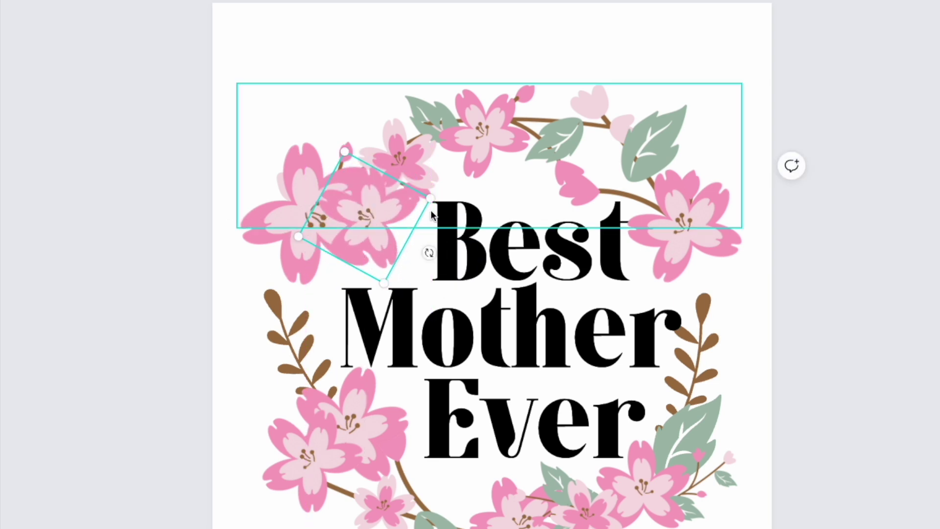
{"action": "left_click_drag", "start_coordinate": [428, 252], "coordinate": [413, 270]}
{"action": "left_click_drag", "start_coordinate": [364, 219], "coordinate": [361, 208]}
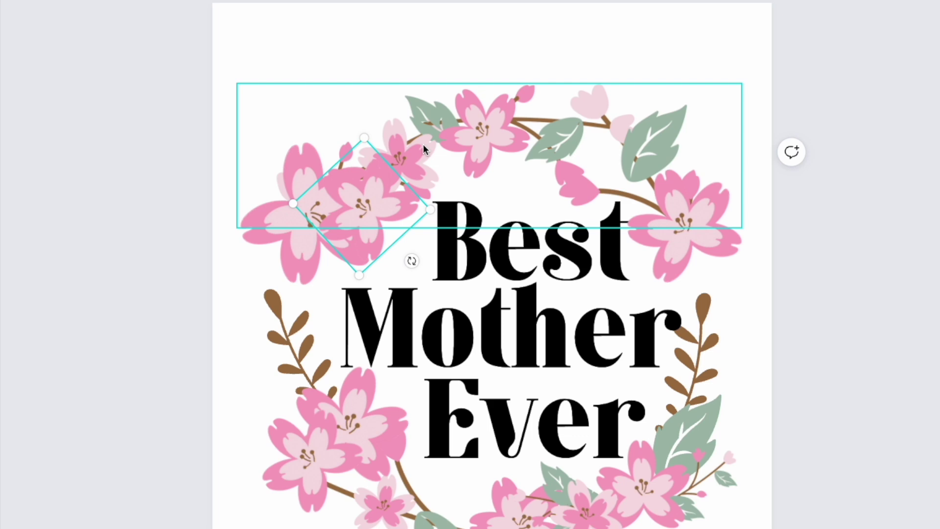
Step: Nudge the large upper-left blossom slightly left and down, and swap its pinks for a darker centre with pale pink outer petals
{"action": "left_click_drag", "start_coordinate": [338, 169], "coordinate": [298, 158]}
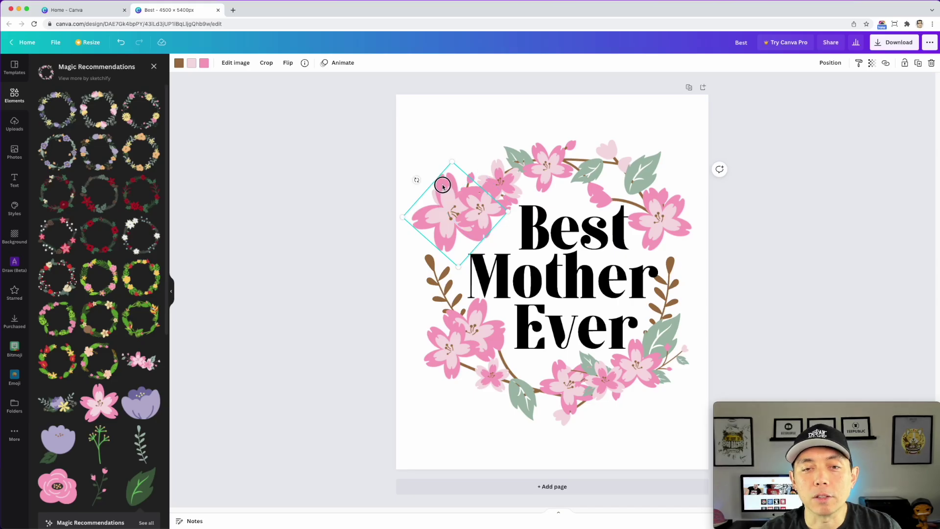
{"action": "left_click_drag", "start_coordinate": [443, 187], "coordinate": [442, 193]}
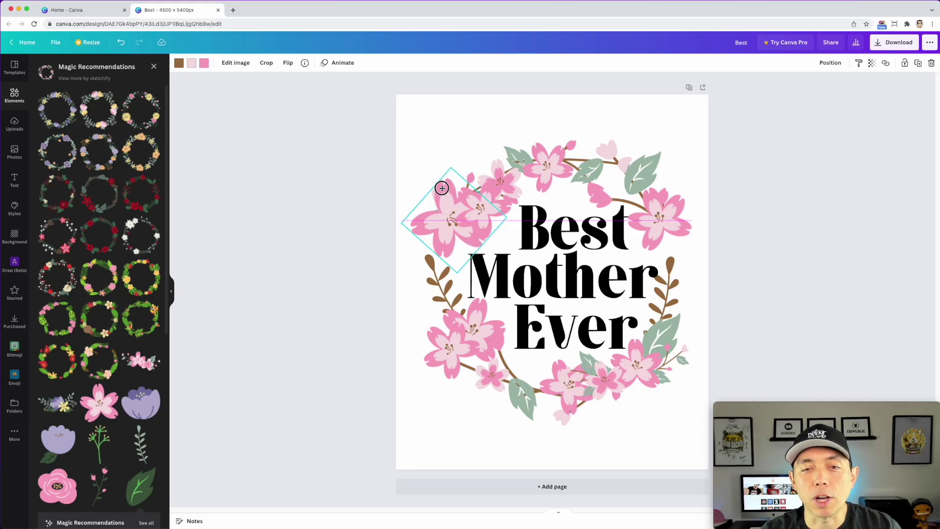
{"action": "left_click", "coordinate": [191, 63]}
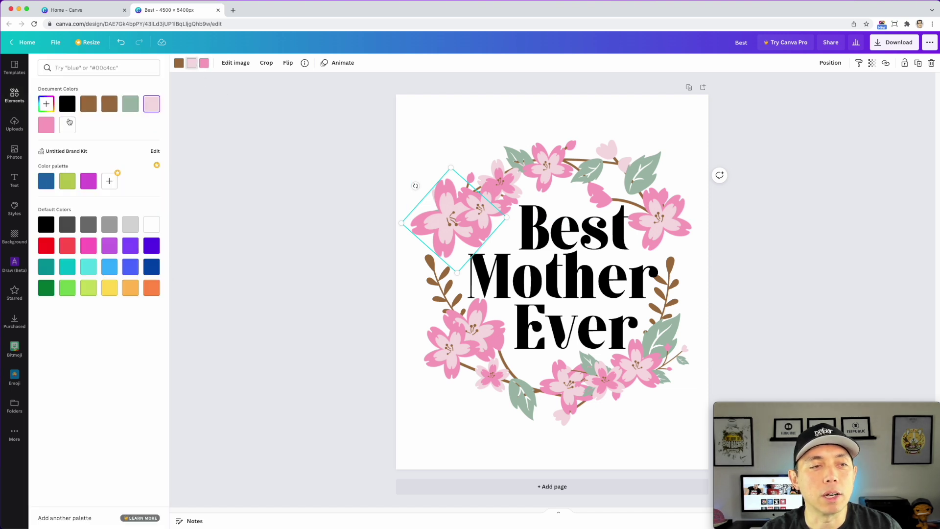
{"action": "left_click", "coordinate": [46, 125]}
{"action": "left_click", "coordinate": [153, 104]}
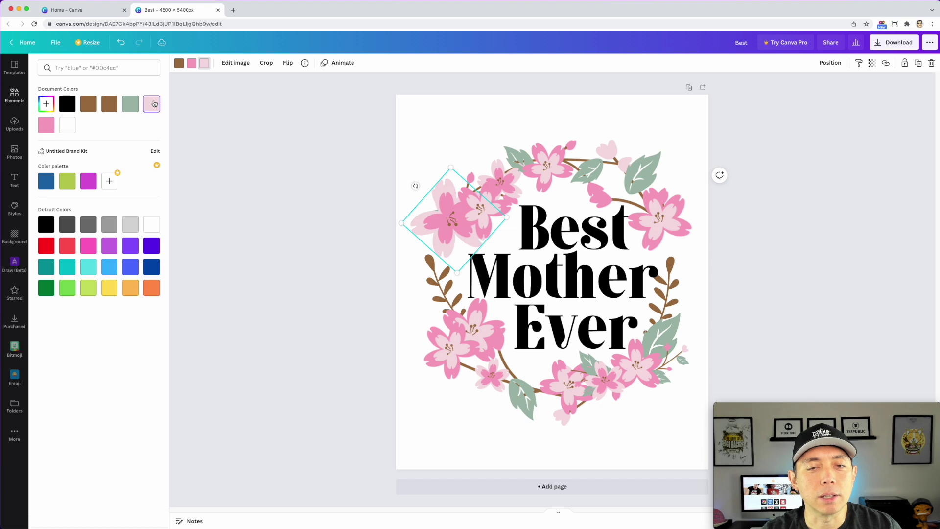
{"action": "left_click", "coordinate": [705, 163]}
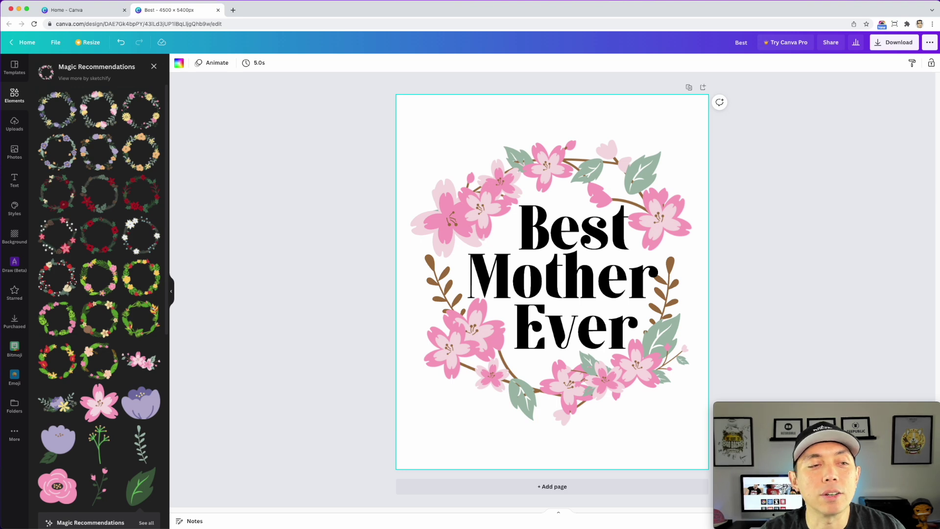
Step: Select all the text and wreath elements together and move the whole design slightly higher on the page
{"action": "left_click", "coordinate": [13, 209]}
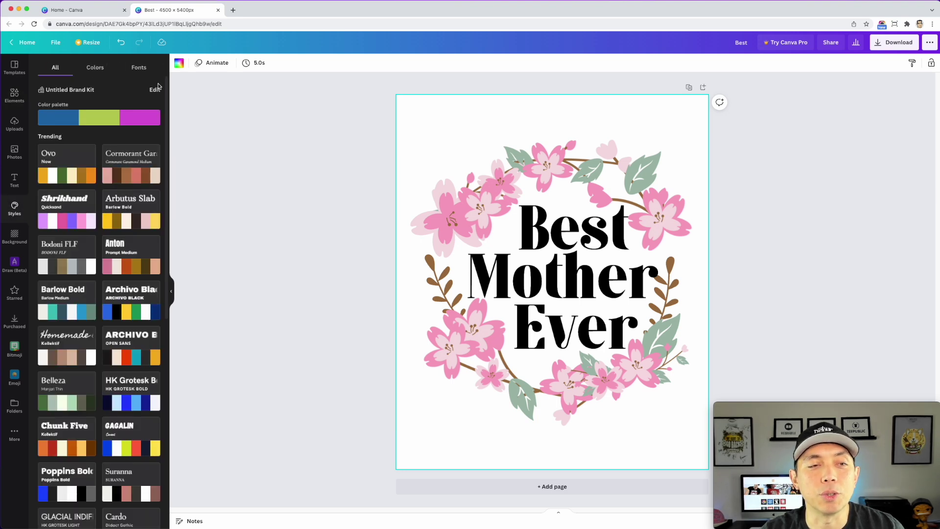
{"action": "left_click", "coordinate": [288, 123]}
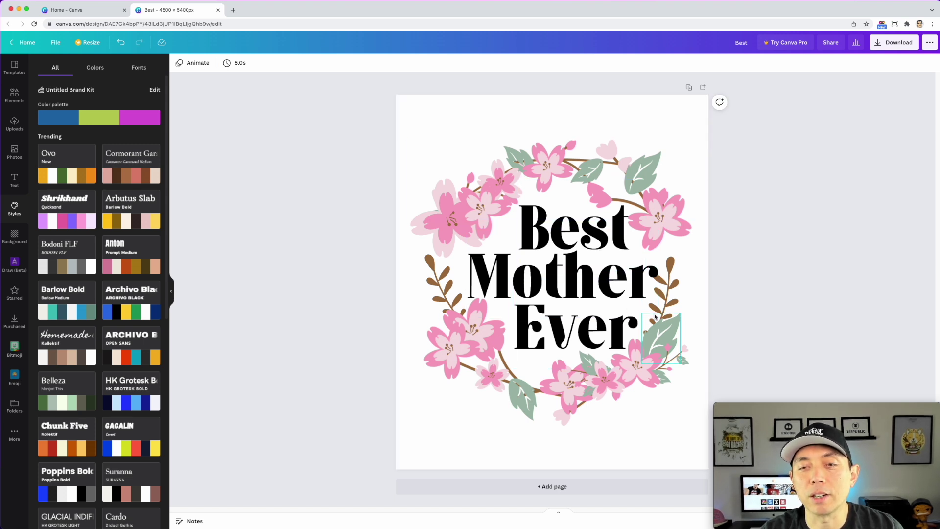
{"action": "left_click_drag", "start_coordinate": [379, 113], "coordinate": [691, 434]}
{"action": "left_click_drag", "start_coordinate": [623, 359], "coordinate": [627, 354]}
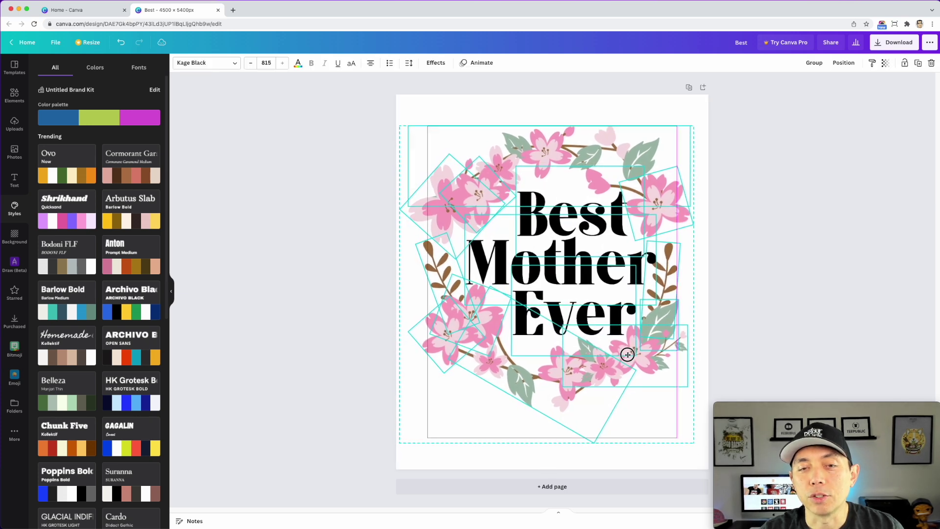
{"action": "left_click", "coordinate": [356, 262]}
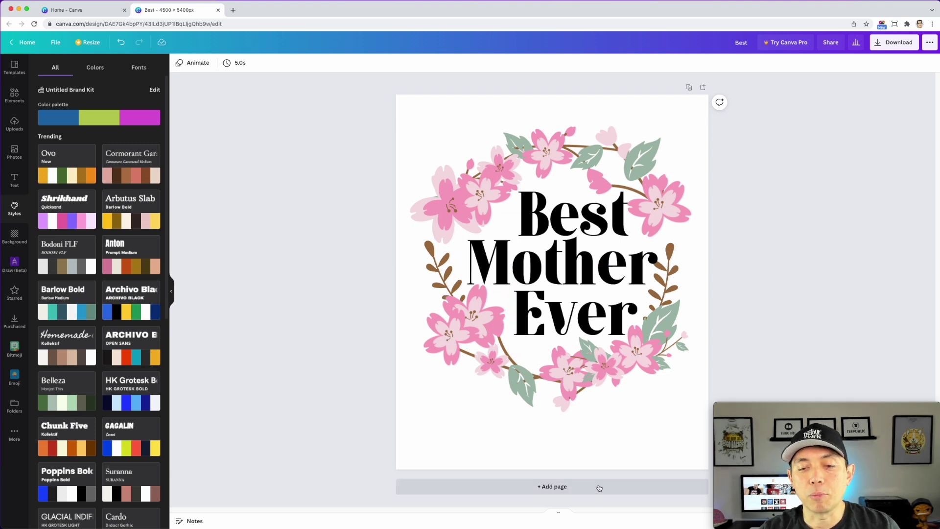
Step: Add a blank second page to the design
{"action": "left_click", "coordinate": [577, 487]}
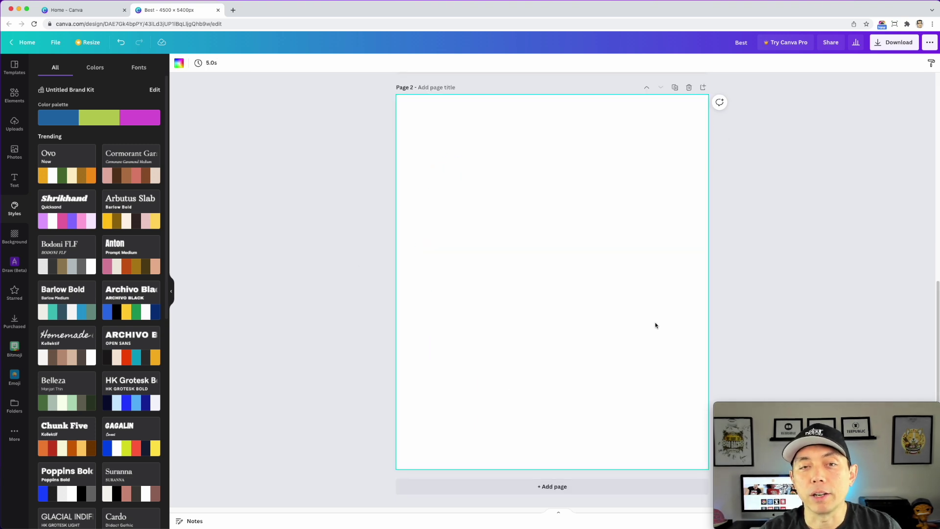
Step: Copy the entire text and wreath design from page 1 and paste it onto blank page 2
{"action": "scroll", "coordinate": [654, 326], "scroll_direction": "up", "scroll_amount": 8}
{"action": "left_click_drag", "start_coordinate": [327, 87], "coordinate": [699, 417]}
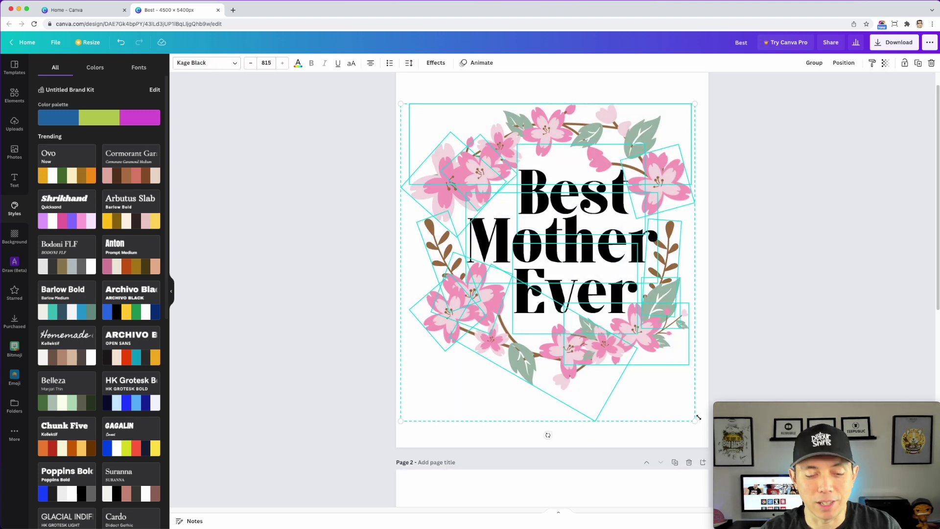
{"action": "key", "text": "super+c"}
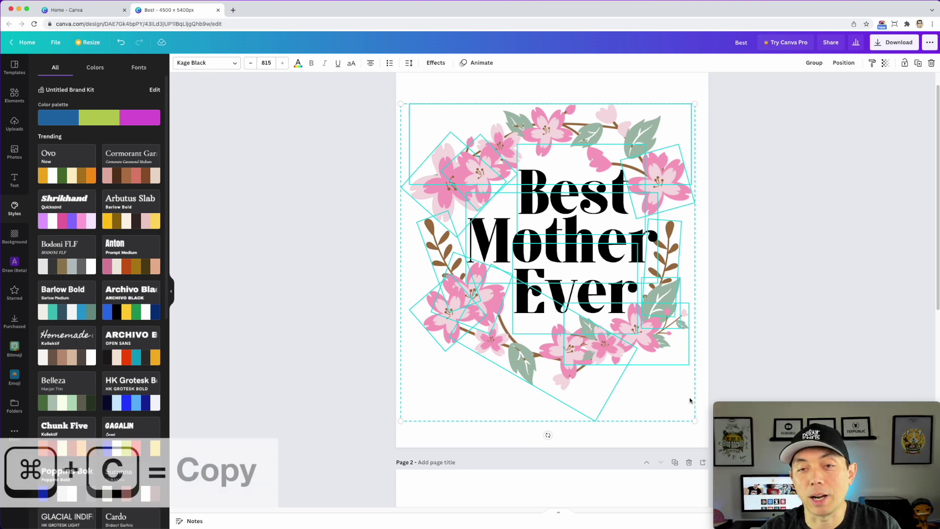
{"action": "scroll", "coordinate": [681, 392], "scroll_direction": "down", "scroll_amount": 8}
{"action": "left_click", "coordinate": [602, 329]}
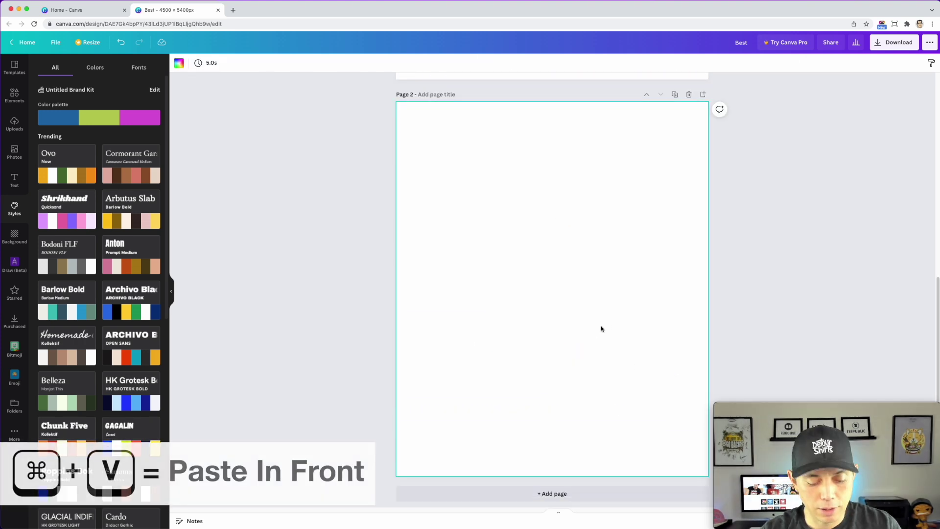
{"action": "key", "text": "super+v"}
{"action": "left_click", "coordinate": [233, 225]}
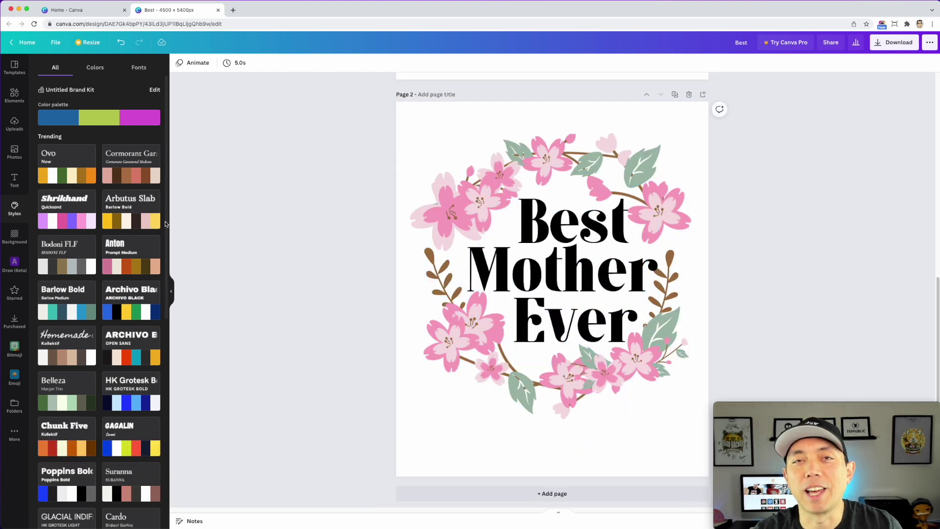
Step: Try the Skate Park, Business Pitch, Ginger Retro and In the Loop colour palettes on page 2, shuffling the last one
{"action": "left_click", "coordinate": [92, 70]}
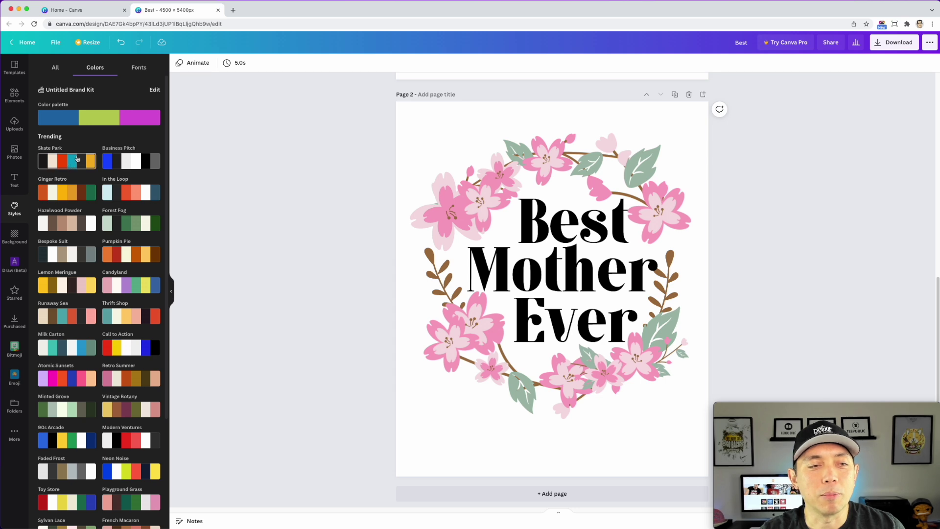
{"action": "left_click", "coordinate": [67, 161]}
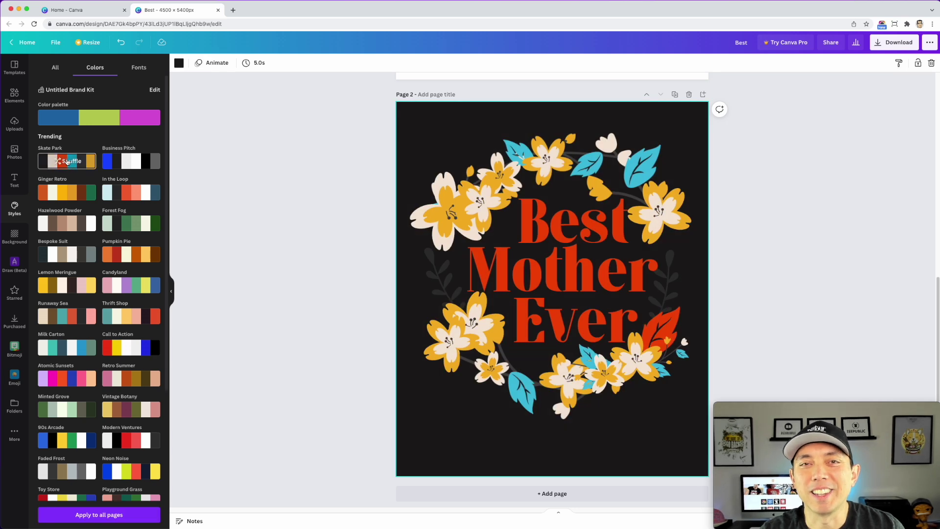
{"action": "left_click", "coordinate": [130, 161]}
{"action": "left_click", "coordinate": [82, 192]}
{"action": "left_click", "coordinate": [142, 196]}
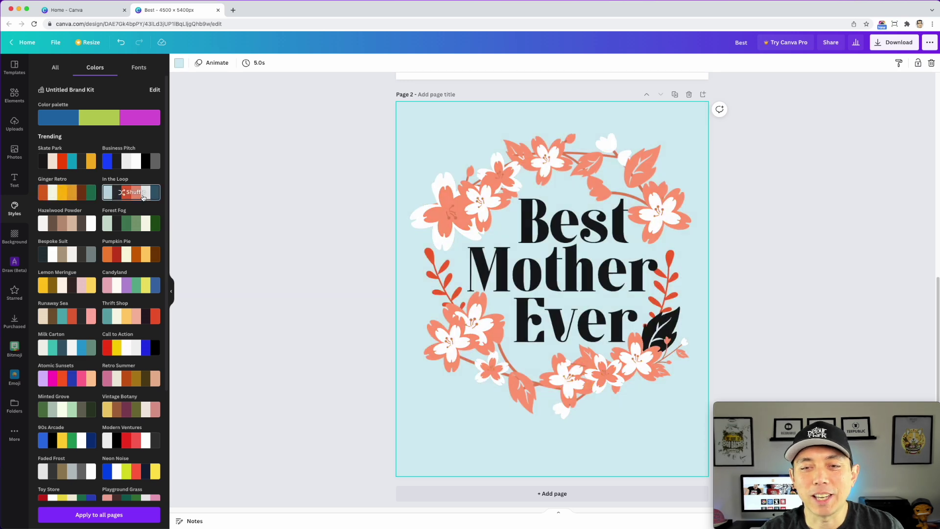
{"action": "left_click", "coordinate": [143, 196]}
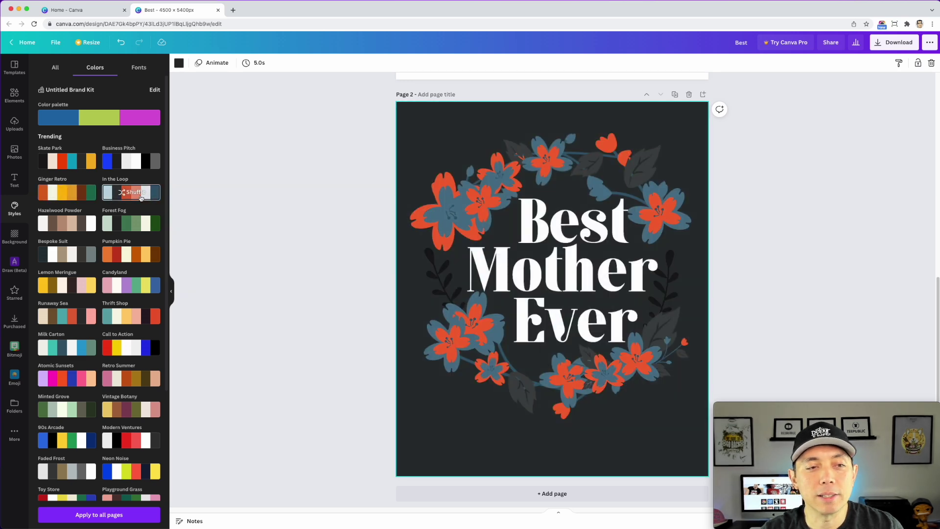
Step: Try the Forest Fog colour palette on page 2 and shuffle its colours several times
{"action": "left_click", "coordinate": [137, 229]}
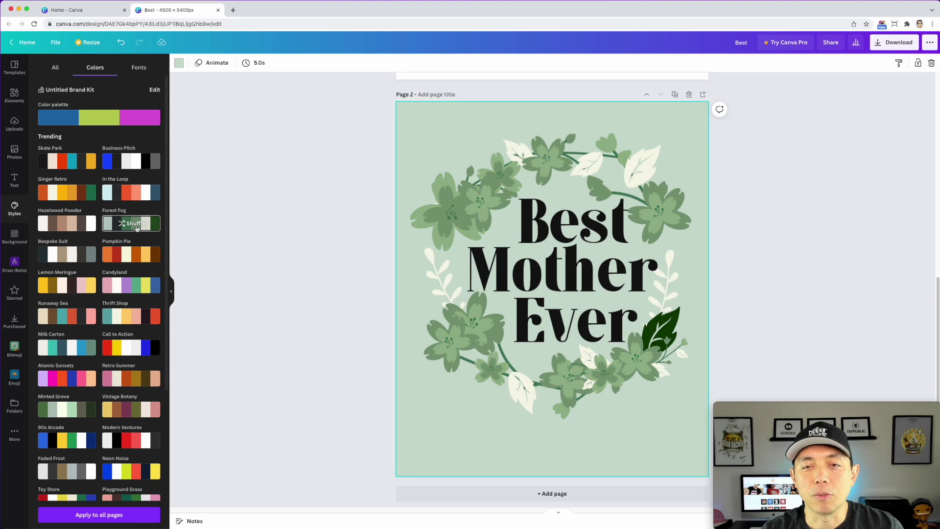
{"action": "left_click", "coordinate": [137, 229]}
{"action": "left_click", "coordinate": [137, 229]}
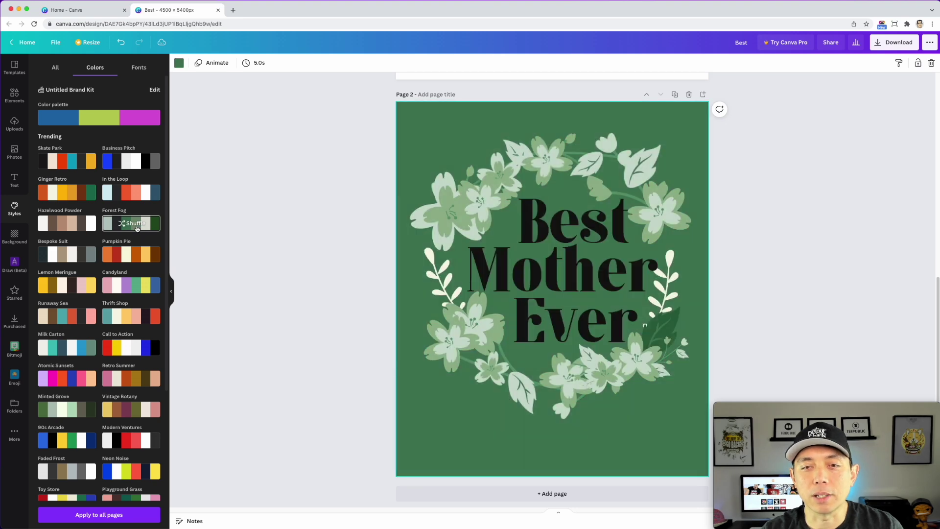
{"action": "left_click", "coordinate": [137, 229]}
{"action": "left_click", "coordinate": [137, 229]}
{"action": "left_click", "coordinate": [137, 229]}
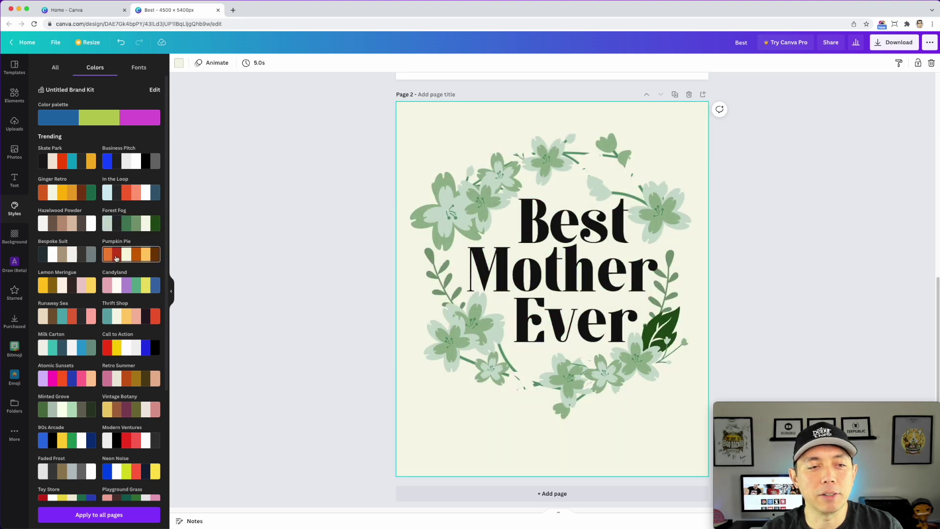
Step: Try the Pumpkin Pie colour palette on page 2 and shuffle through its colour arrangements
{"action": "left_click", "coordinate": [116, 259]}
{"action": "left_click", "coordinate": [116, 259]}
{"action": "left_click", "coordinate": [127, 258]}
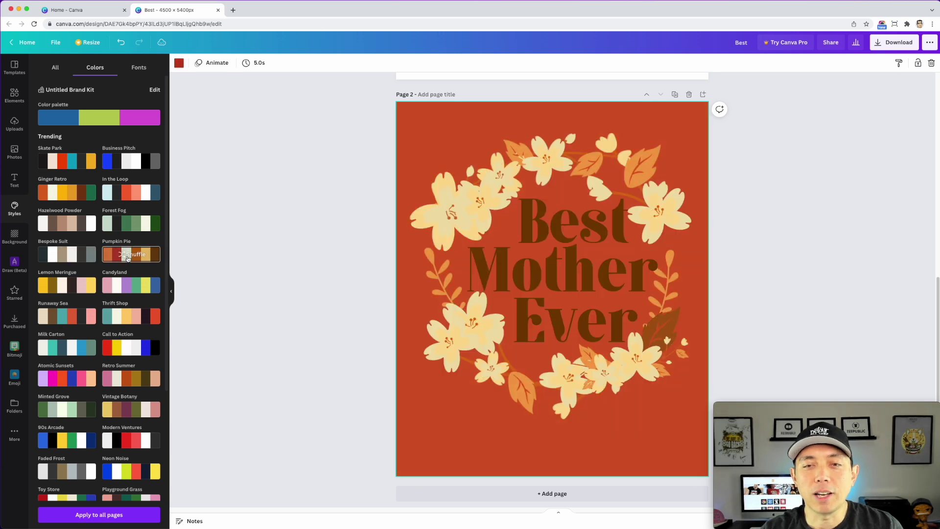
{"action": "left_click", "coordinate": [126, 258]}
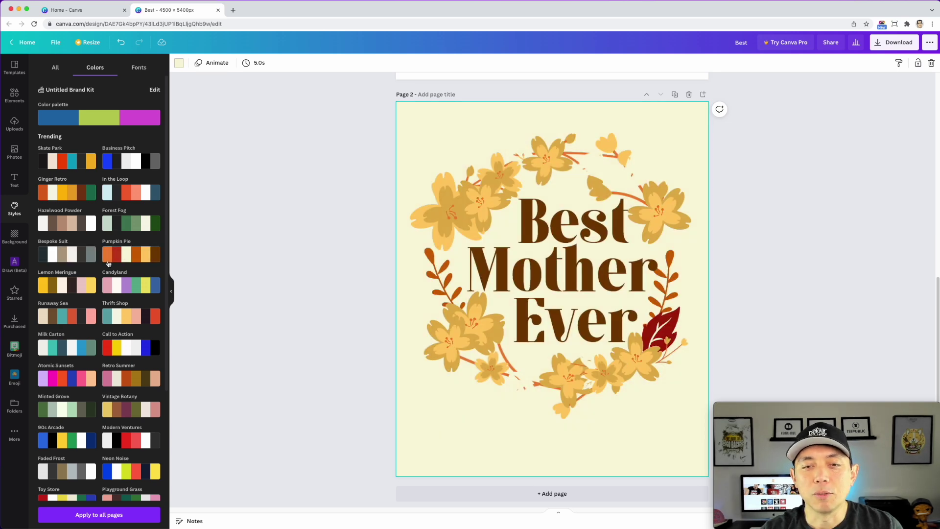
Step: Try the Bespoke Suit, Runaway Sea and Thrift Shop colour palettes on page 2, comparing shuffled variants and returning to Runaway Sea
{"action": "left_click", "coordinate": [71, 255]}
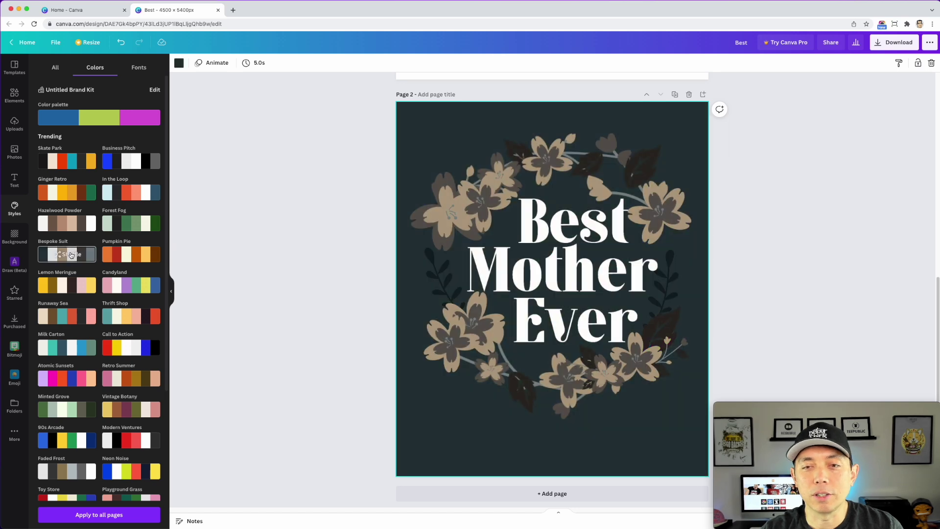
{"action": "left_click", "coordinate": [74, 316]}
{"action": "left_click", "coordinate": [77, 318]}
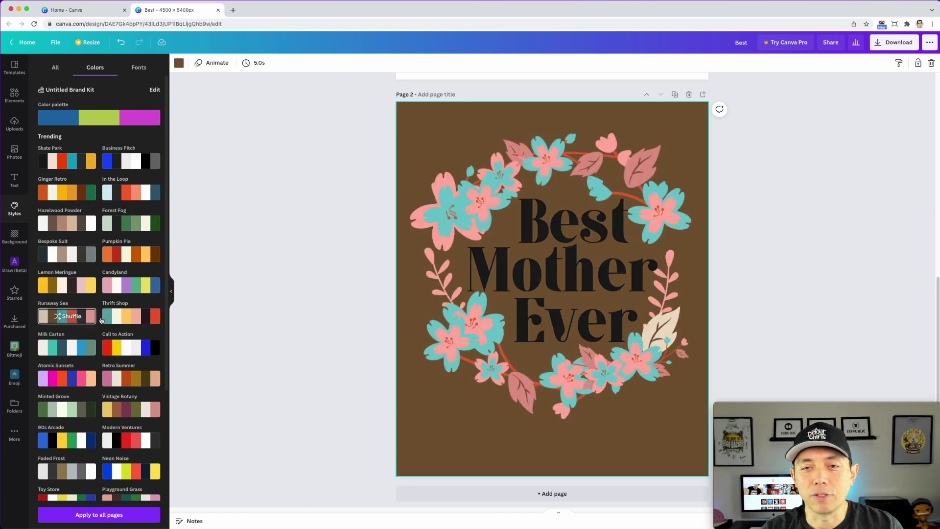
{"action": "left_click", "coordinate": [138, 318]}
{"action": "left_click", "coordinate": [140, 320]}
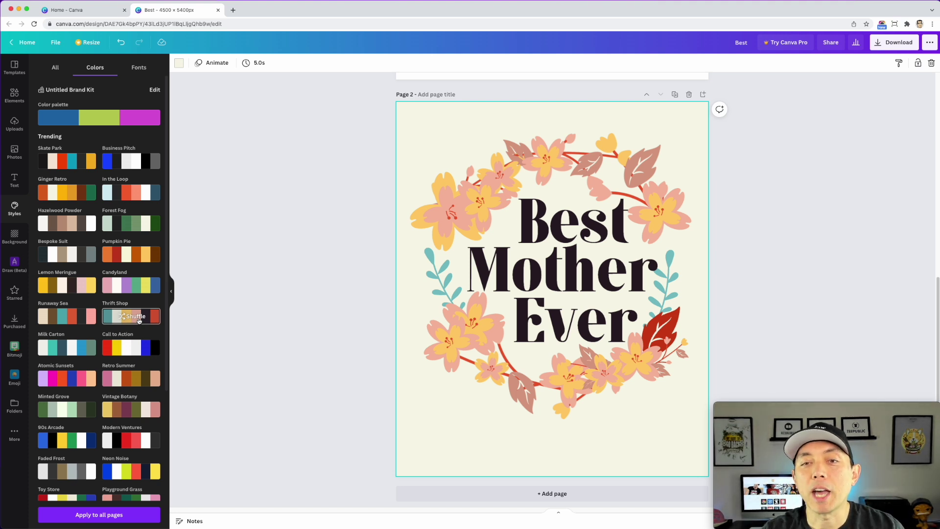
{"action": "left_click", "coordinate": [139, 321]}
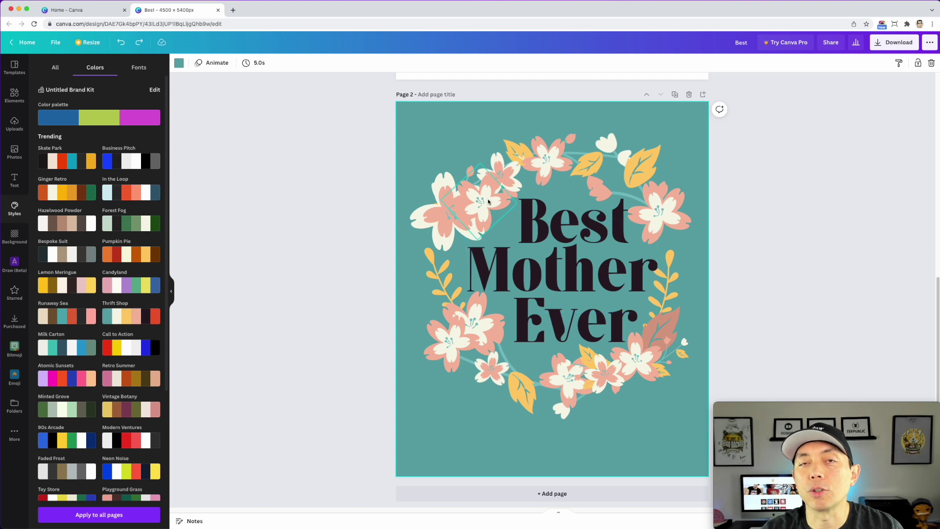
{"action": "left_click", "coordinate": [67, 316]}
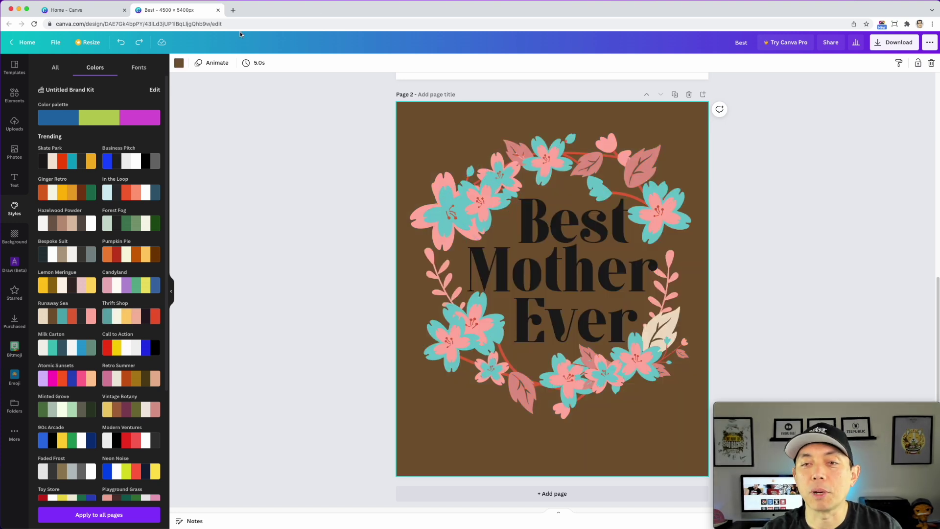
Step: Try shuffled Call to Action and Milk Carton palettes on page 2, followed by Atomic Sunsets
{"action": "left_click", "coordinate": [124, 349]}
{"action": "left_click", "coordinate": [124, 349]}
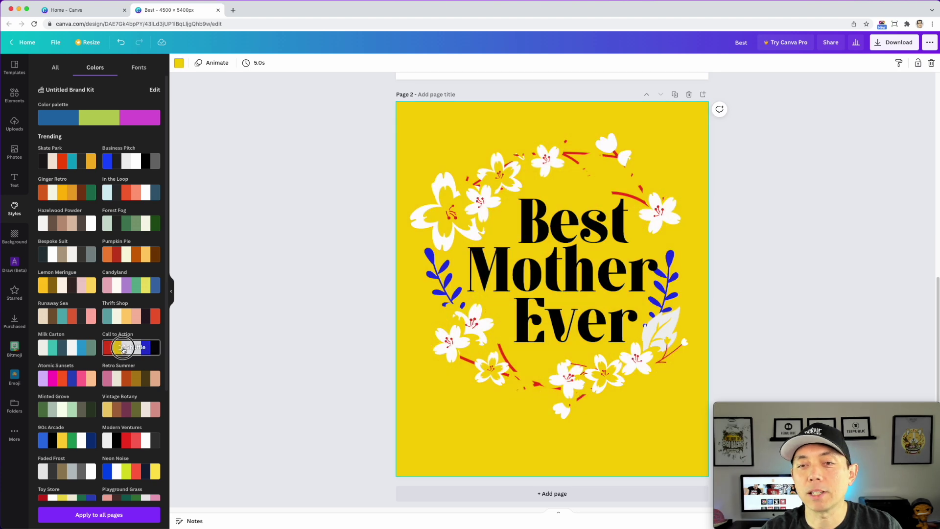
{"action": "left_click", "coordinate": [125, 348]}
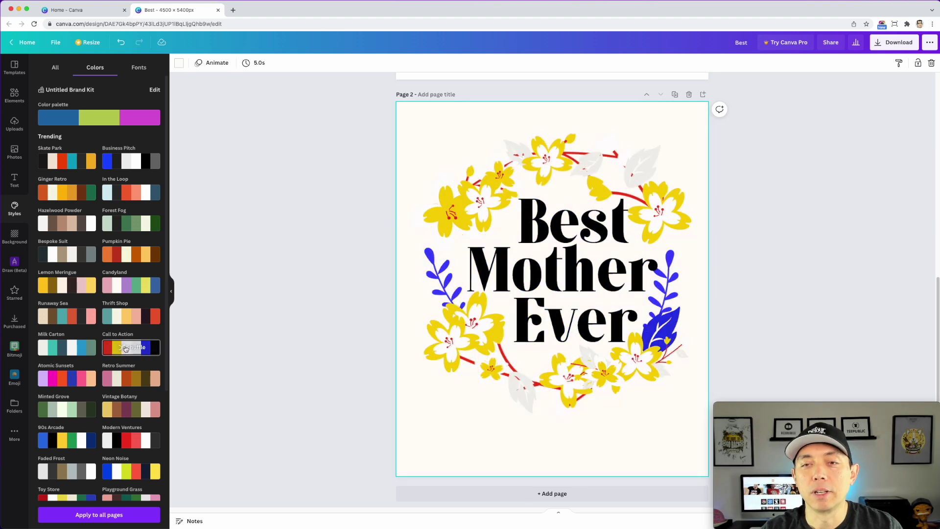
{"action": "left_click", "coordinate": [75, 348]}
{"action": "left_click", "coordinate": [75, 348]}
{"action": "left_click", "coordinate": [73, 378]}
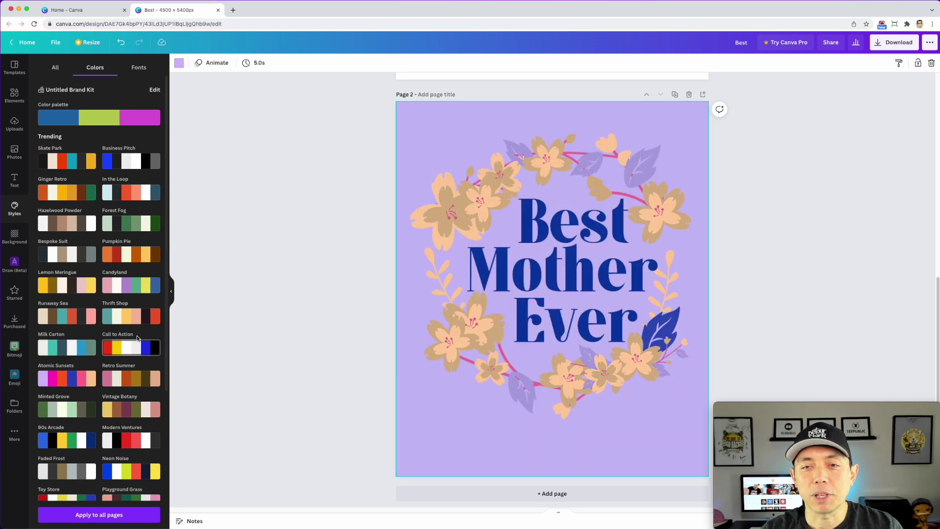
Step: Apply the Retro Summer colour palette to page 2
{"action": "scroll", "coordinate": [139, 368], "scroll_direction": "down", "scroll_amount": 1}
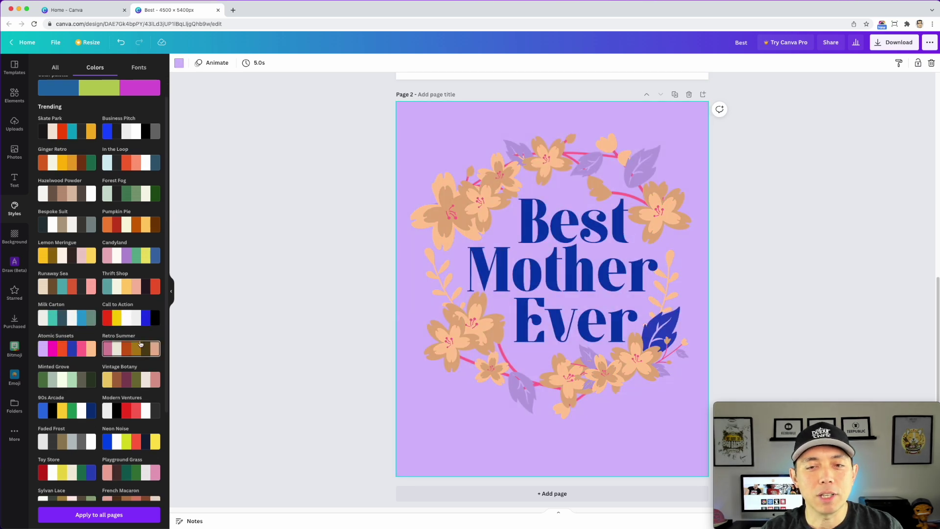
{"action": "left_click", "coordinate": [133, 347]}
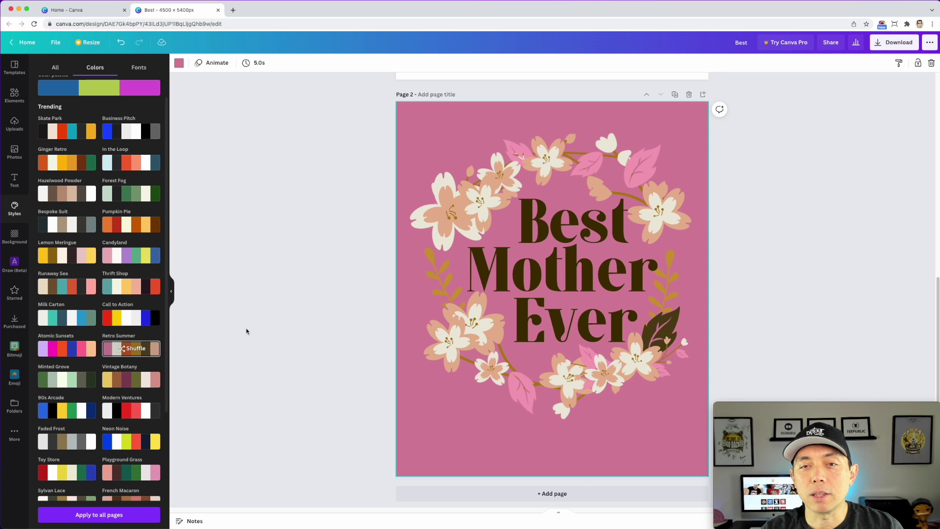
Step: Recolour the "Best Mother Ever" text on page 2 white
{"action": "left_click", "coordinate": [547, 227]}
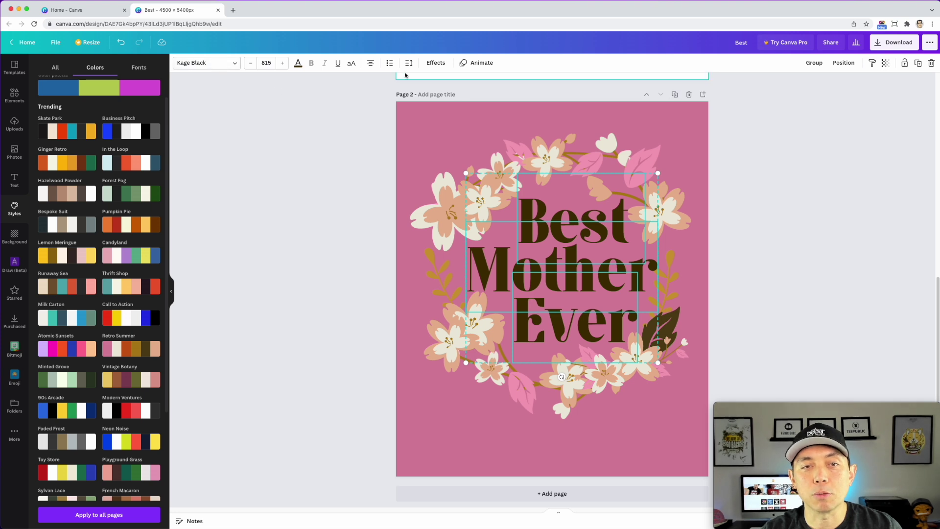
{"action": "left_click", "coordinate": [298, 64]}
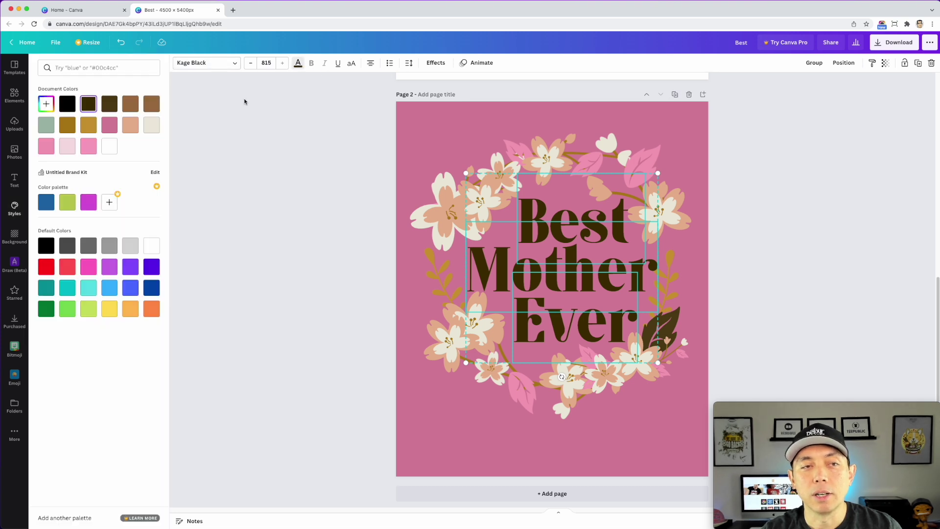
{"action": "left_click", "coordinate": [109, 146]}
{"action": "left_click", "coordinate": [361, 197]}
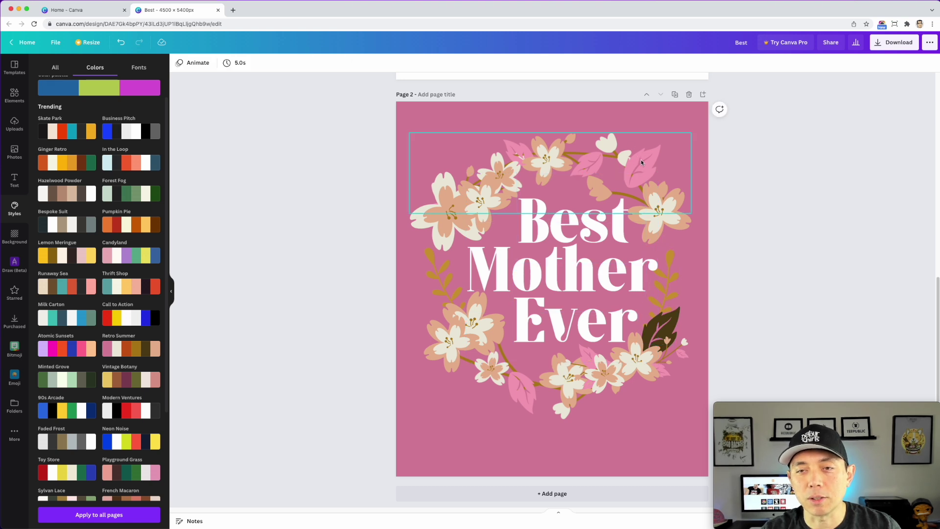
Step: Recolour the dark brown leaf at the wreath's lower right with the pink sampled from the upper-right leaf
{"action": "left_click", "coordinate": [666, 324]}
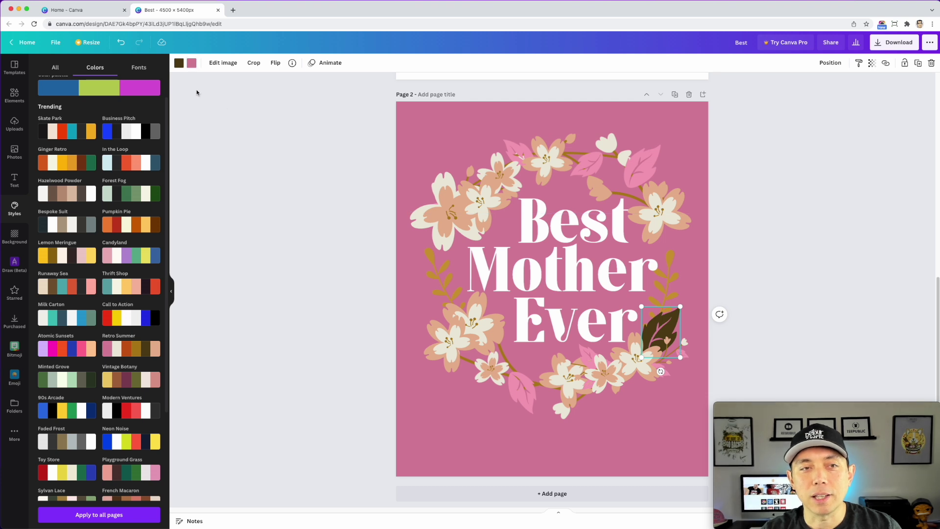
{"action": "left_click", "coordinate": [179, 63]}
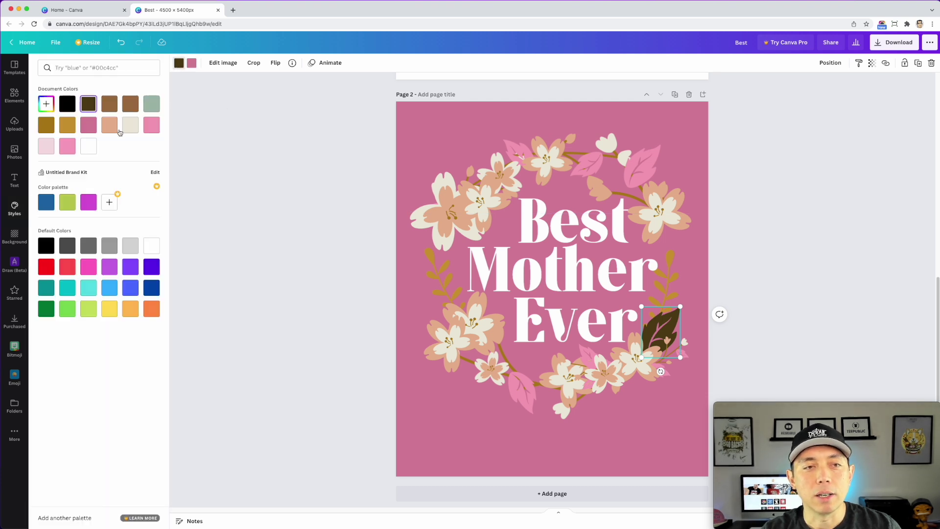
{"action": "left_click", "coordinate": [46, 104]}
{"action": "left_click", "coordinate": [142, 185]}
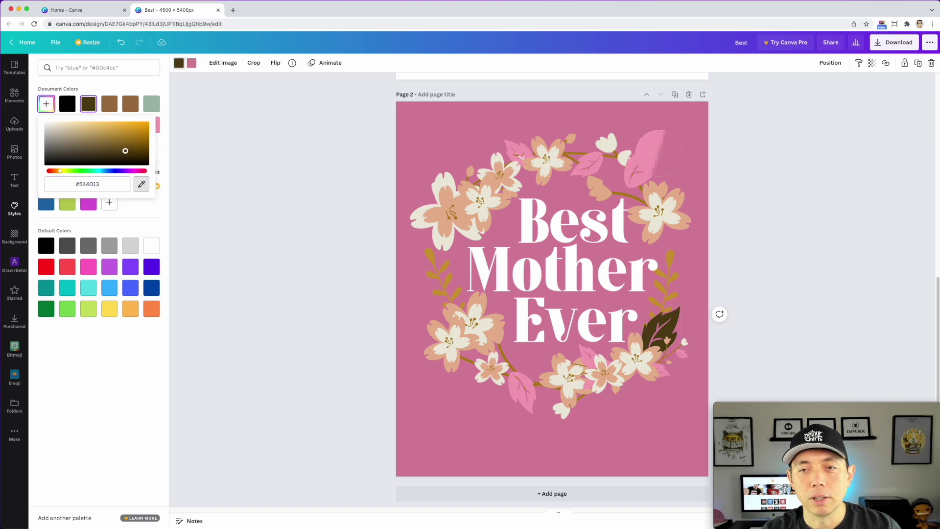
{"action": "left_click", "coordinate": [652, 152]}
{"action": "key", "text": "Escape"}
{"action": "key", "text": "Escape"}
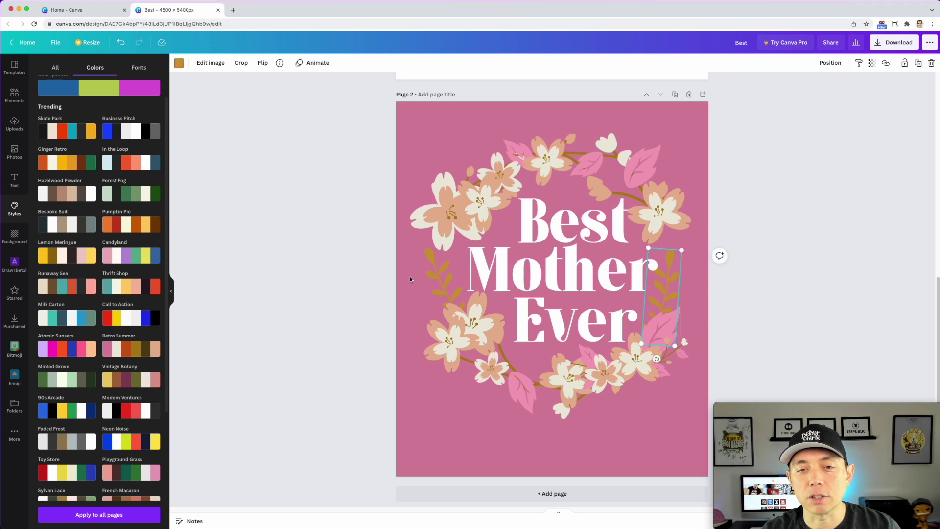
Step: Recolour the two mustard leafy twigs on either side of the text white
{"action": "left_click", "coordinate": [434, 272], "text": "shift"}
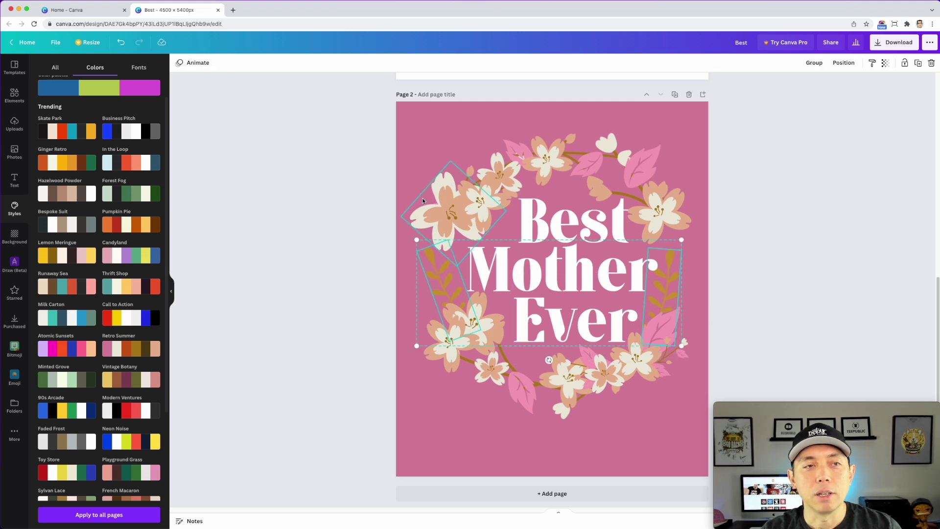
{"action": "left_click", "coordinate": [421, 283]}
{"action": "left_click", "coordinate": [447, 277]}
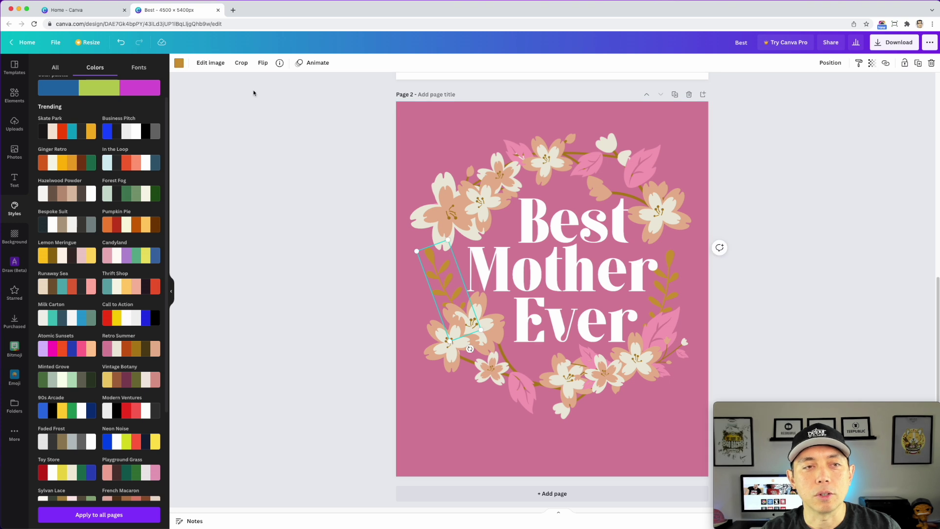
{"action": "left_click", "coordinate": [181, 66]}
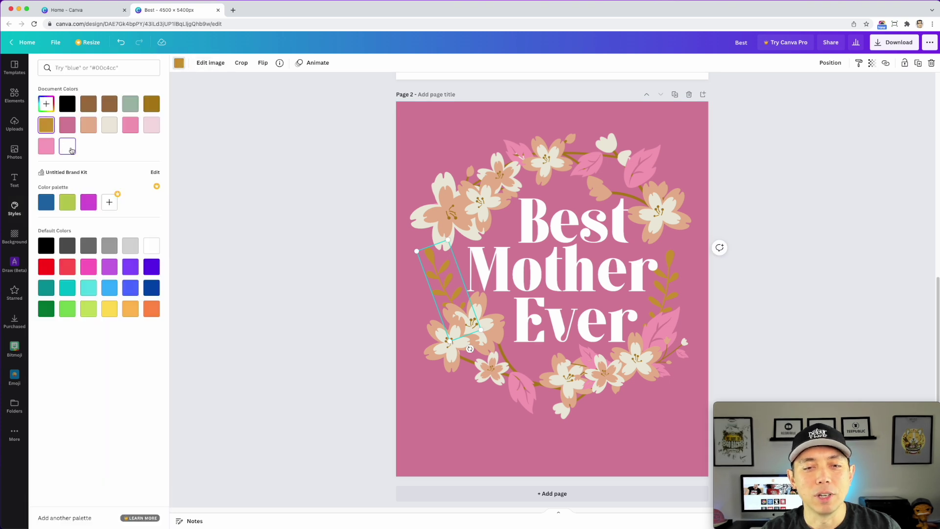
{"action": "left_click", "coordinate": [68, 147]}
{"action": "left_click", "coordinate": [667, 260]}
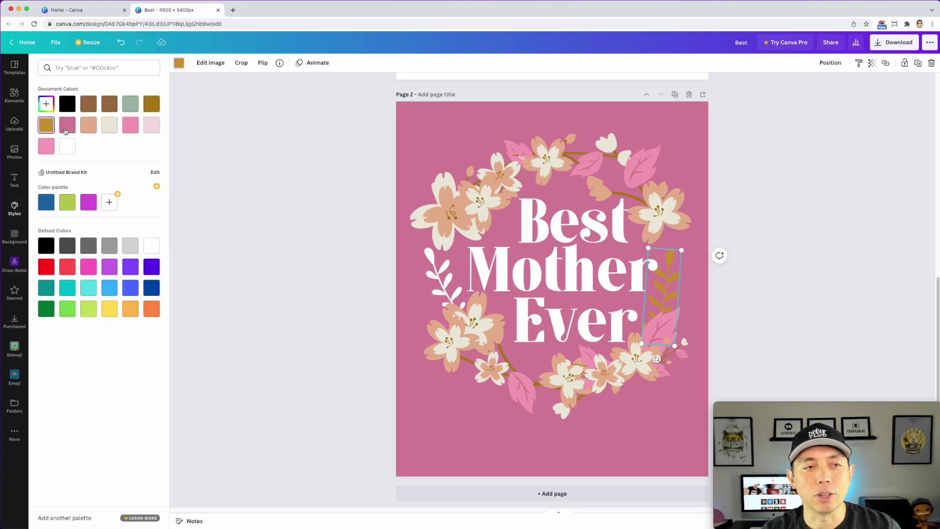
{"action": "left_click", "coordinate": [68, 145]}
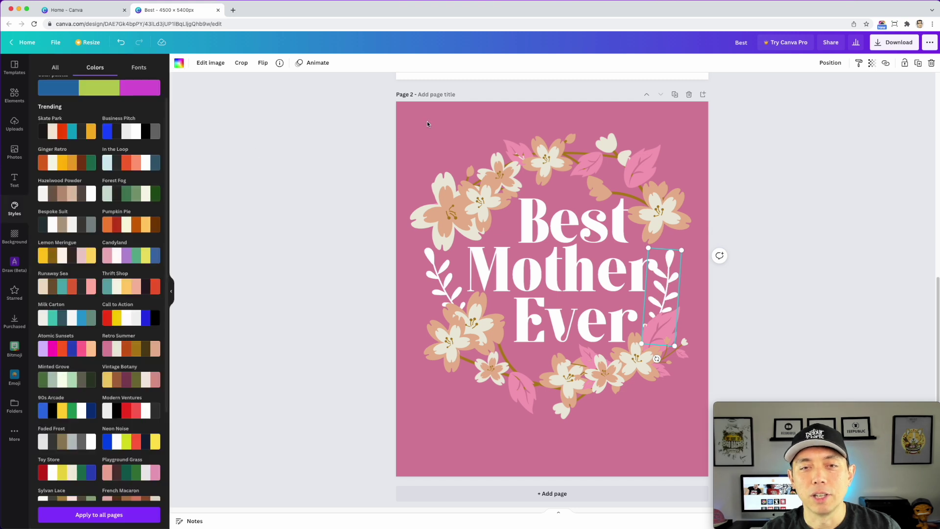
Step: Recolour the white leafy twig to the right of the text on page 2 with the cream #EDE9DD sampled from the large upper-left blossom
{"action": "left_click", "coordinate": [427, 127]}
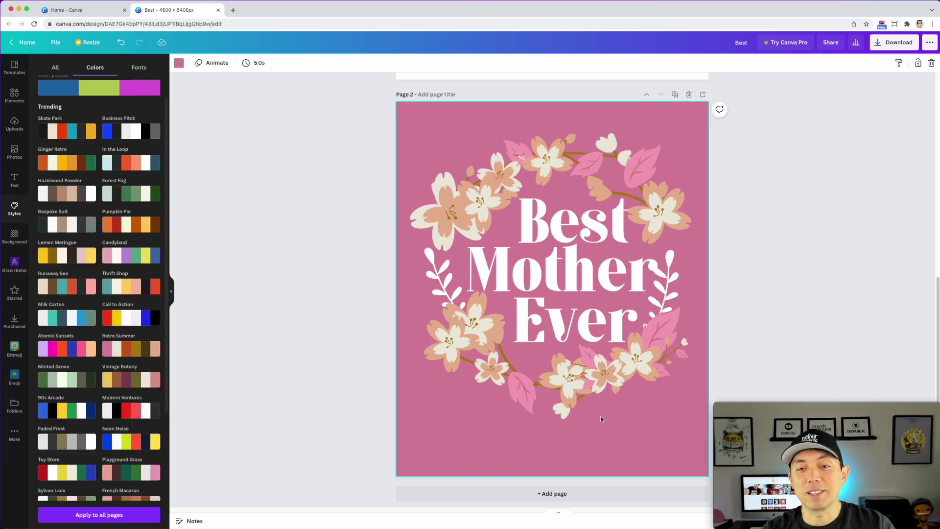
{"action": "left_click", "coordinate": [671, 264]}
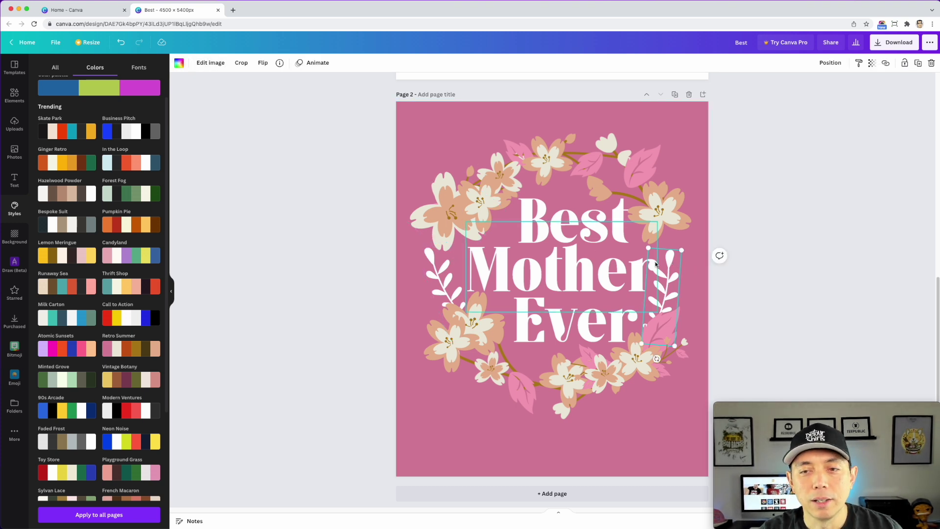
{"action": "left_click", "coordinate": [690, 248]}
{"action": "left_click", "coordinate": [674, 263]}
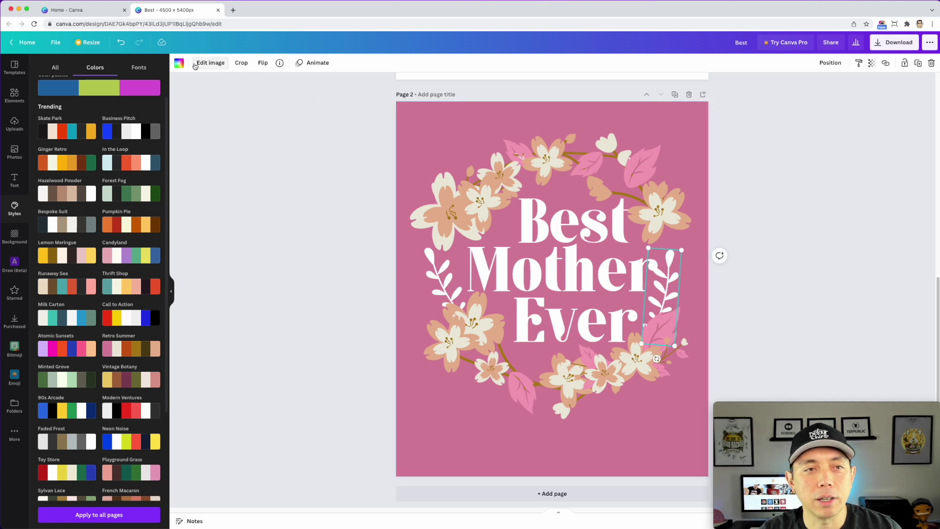
{"action": "left_click", "coordinate": [179, 62]}
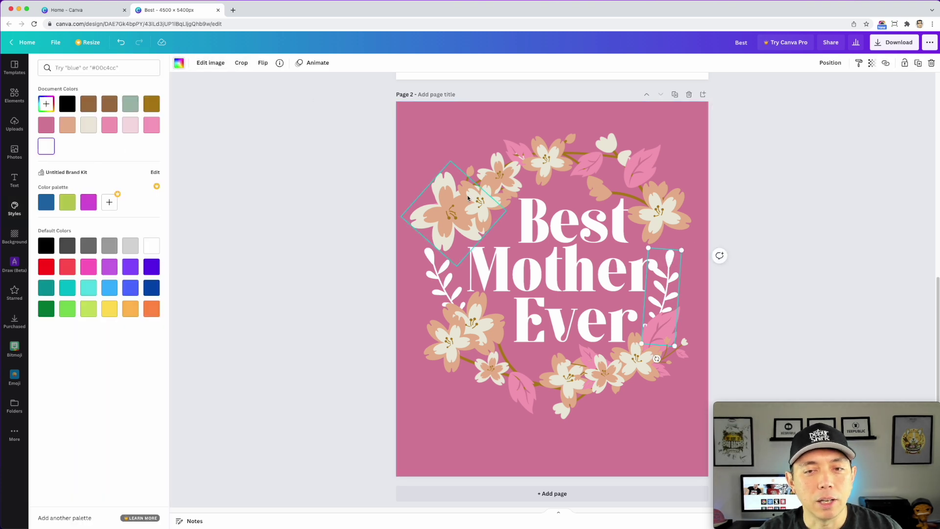
{"action": "left_click", "coordinate": [46, 103]}
{"action": "left_click", "coordinate": [141, 184]}
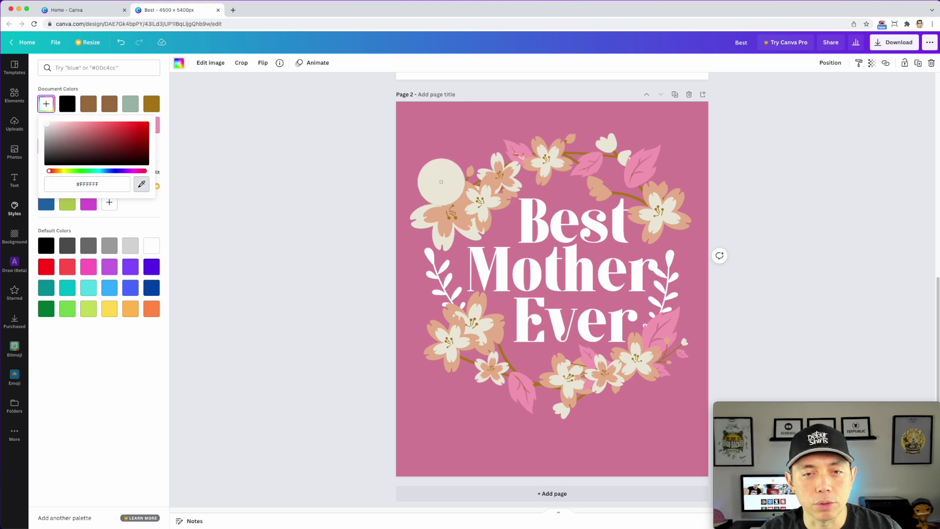
{"action": "left_click", "coordinate": [441, 182]}
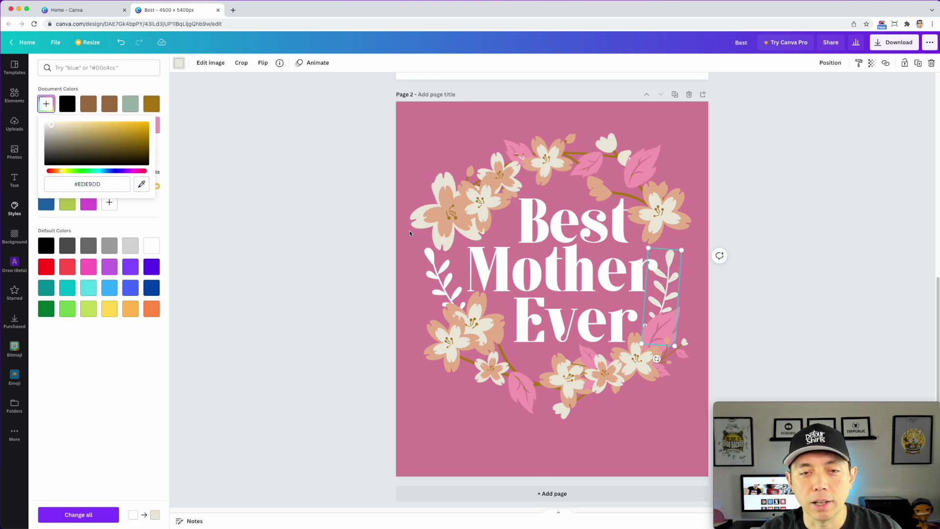
Step: Recolour the white leafy twig to the left of the text on page 2 with the cream of the large upper-left blossom
{"action": "left_click", "coordinate": [426, 258]}
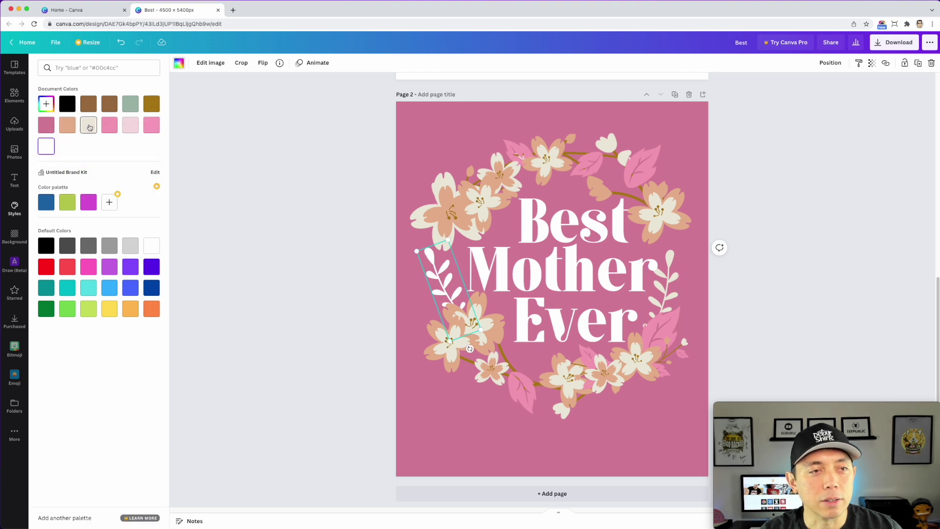
{"action": "left_click", "coordinate": [88, 127]}
{"action": "left_click", "coordinate": [131, 125]}
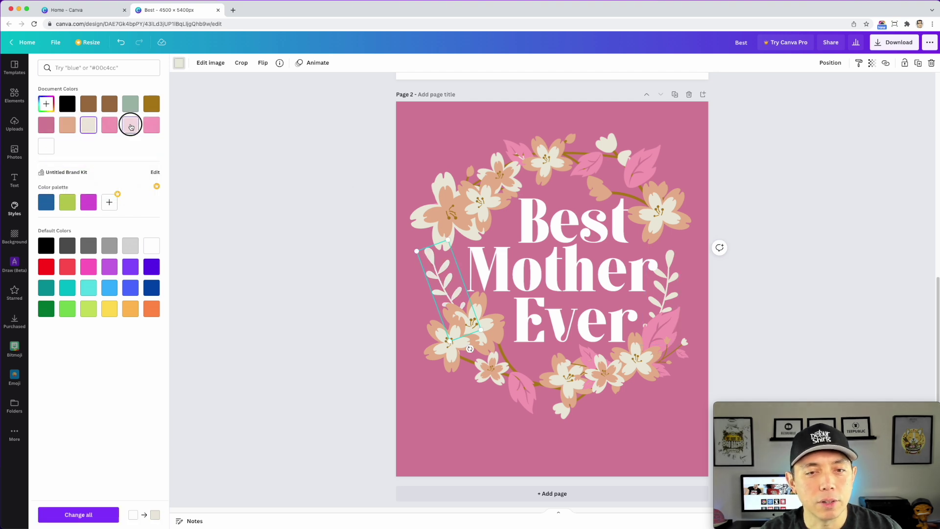
{"action": "left_click", "coordinate": [46, 103]}
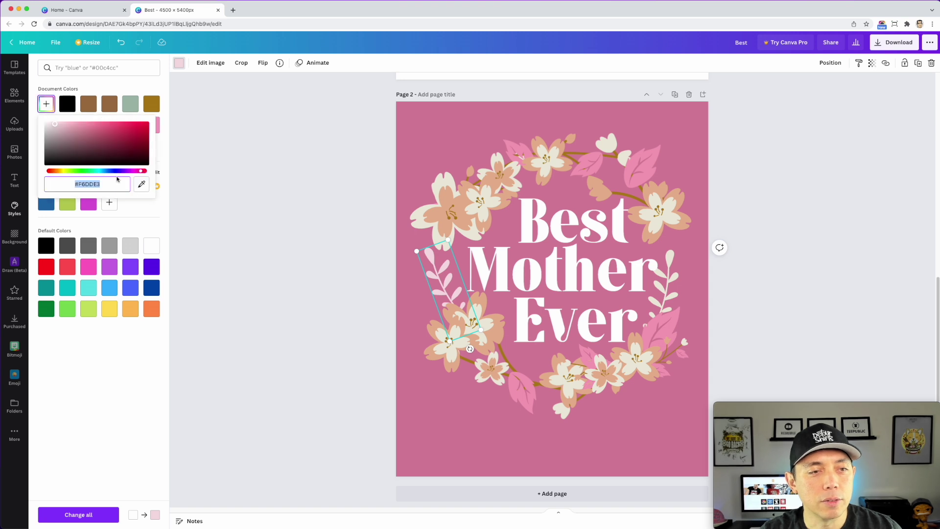
{"action": "left_click", "coordinate": [142, 184]}
{"action": "left_click", "coordinate": [415, 211]}
{"action": "left_click", "coordinate": [310, 199]}
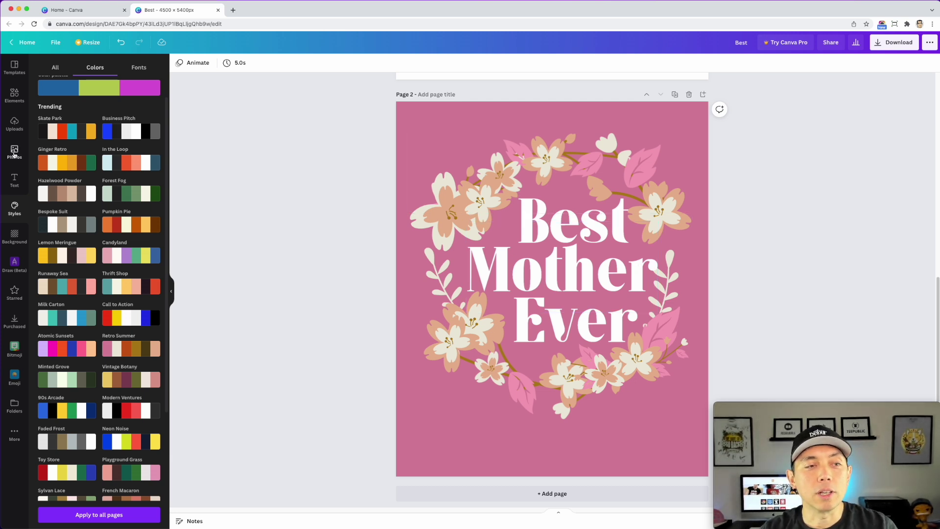
Step: Add page 3 and paste a copy of all text and wreath elements from page 2 onto it
{"action": "left_click", "coordinate": [55, 67]}
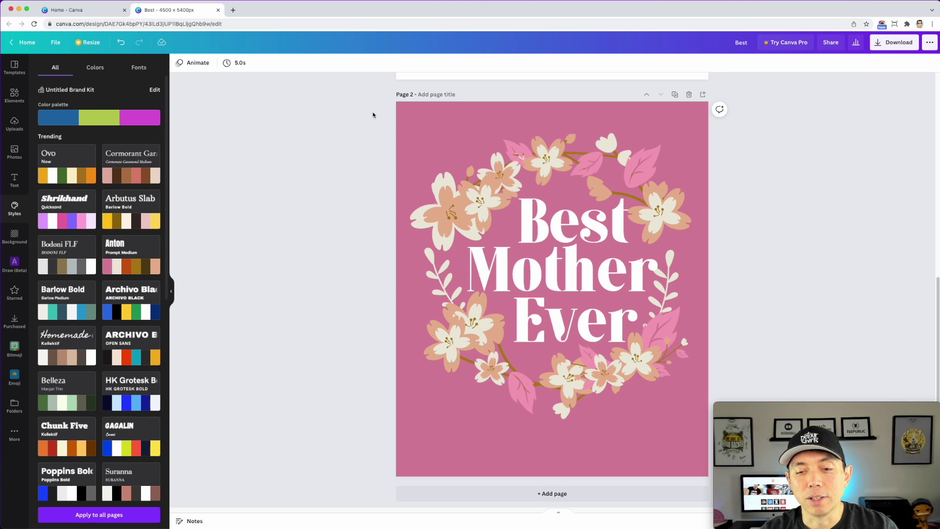
{"action": "left_click", "coordinate": [590, 493]}
{"action": "scroll", "coordinate": [538, 270], "scroll_direction": "up", "scroll_amount": 8}
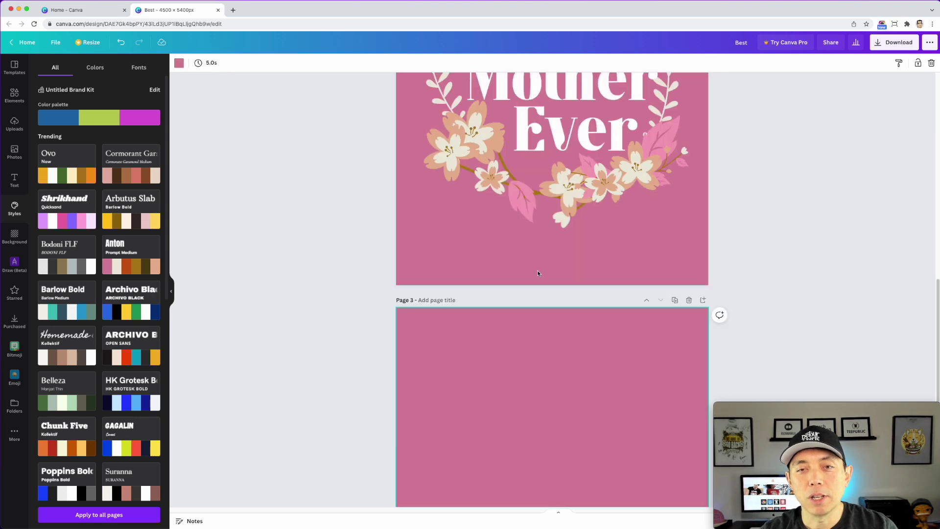
{"action": "left_click_drag", "start_coordinate": [351, 124], "coordinate": [697, 468]}
{"action": "scroll", "coordinate": [689, 448], "scroll_direction": "down", "scroll_amount": 6}
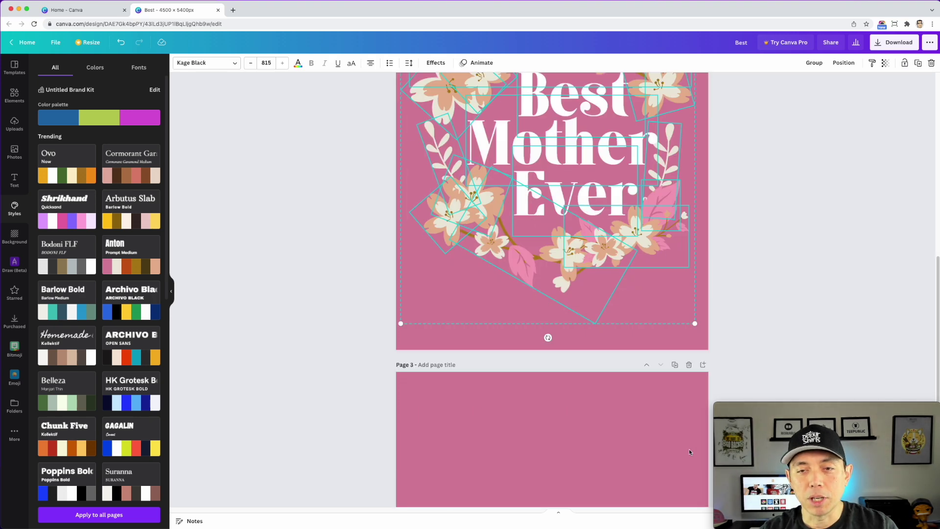
{"action": "scroll", "coordinate": [690, 451], "scroll_direction": "down", "scroll_amount": 3}
{"action": "left_click", "coordinate": [541, 274]}
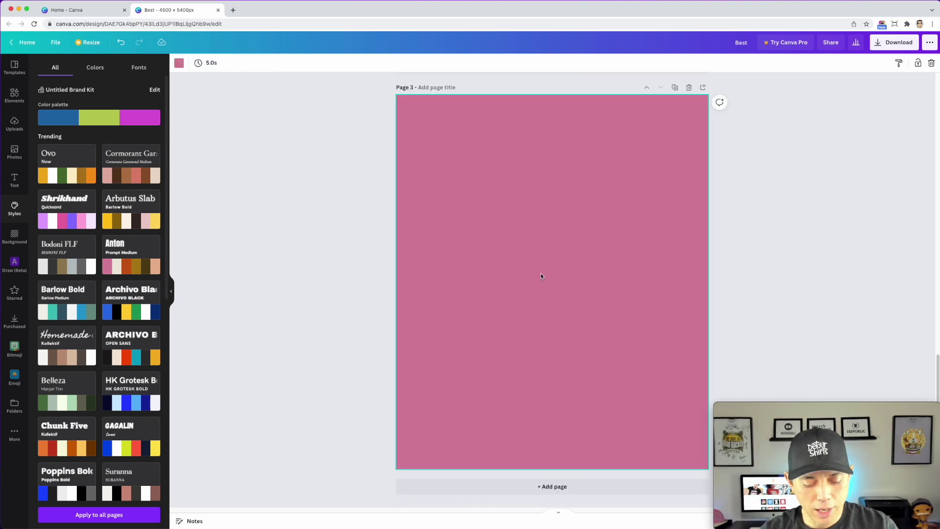
{"action": "key", "text": "ctrl+v"}
{"action": "left_click", "coordinate": [745, 253]}
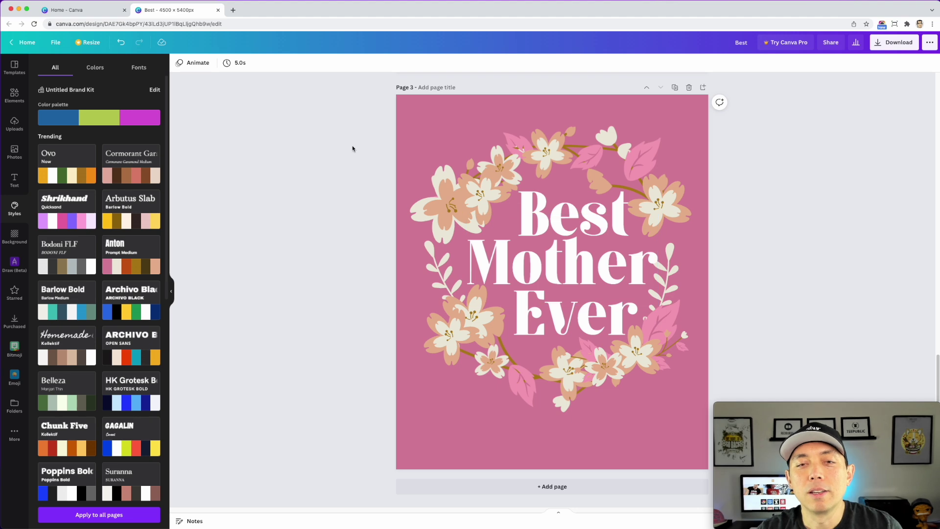
Step: Try the Cormorant Garamond font and colour style on page 3 and shuffle its colours
{"action": "left_click", "coordinate": [131, 164]}
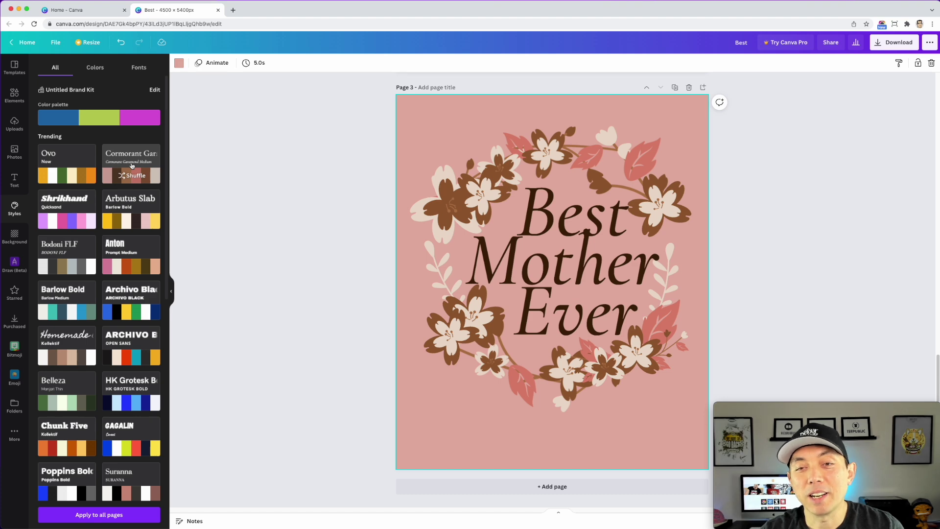
{"action": "left_click", "coordinate": [131, 166]}
{"action": "left_click", "coordinate": [131, 165]}
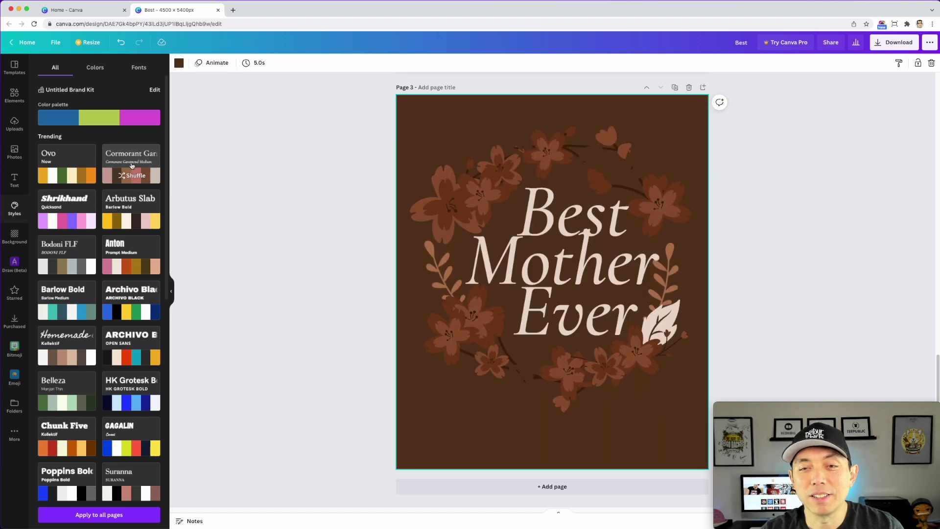
Step: Try the Shrikhand and Quicksand style on page 3 and shuffle its fonts and colours
{"action": "left_click", "coordinate": [71, 220]}
{"action": "left_click", "coordinate": [68, 217]}
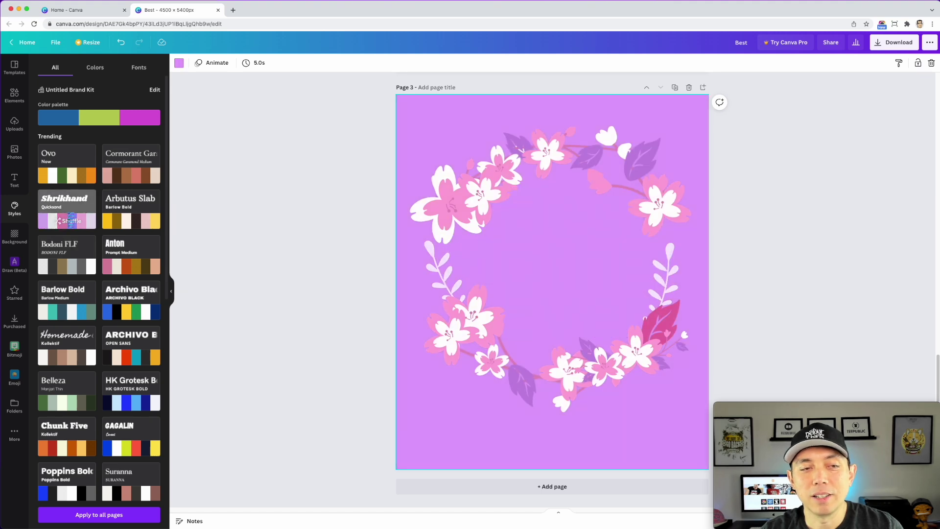
{"action": "left_click", "coordinate": [68, 217]}
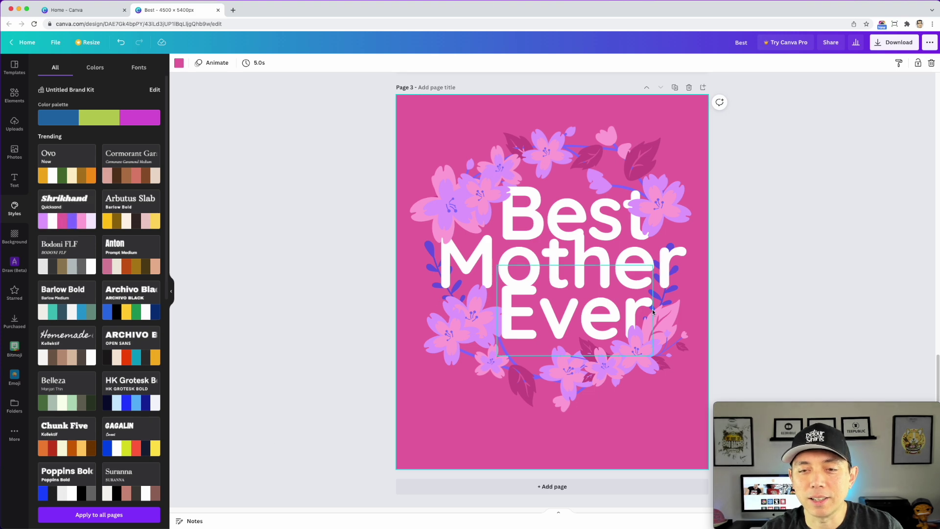
Step: Try the Arbutus Slab, Bodoni FLF, Archivo Black and Barlow Bold styles on page 3 one after another
{"action": "left_click", "coordinate": [149, 221]}
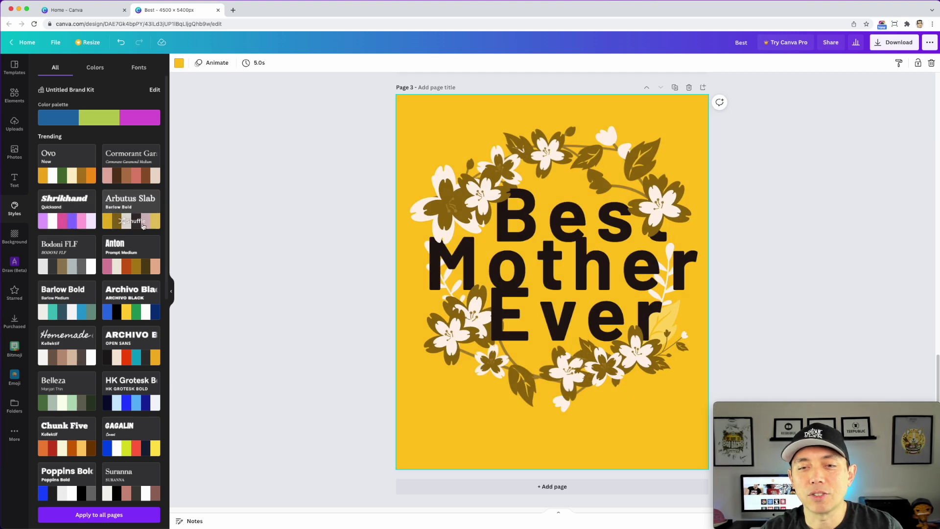
{"action": "left_click", "coordinate": [72, 268]}
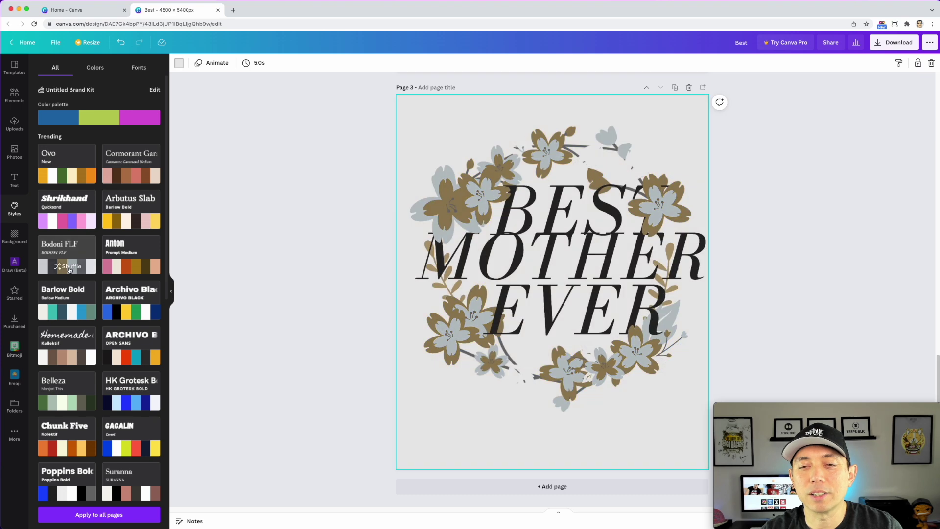
{"action": "left_click", "coordinate": [153, 314]}
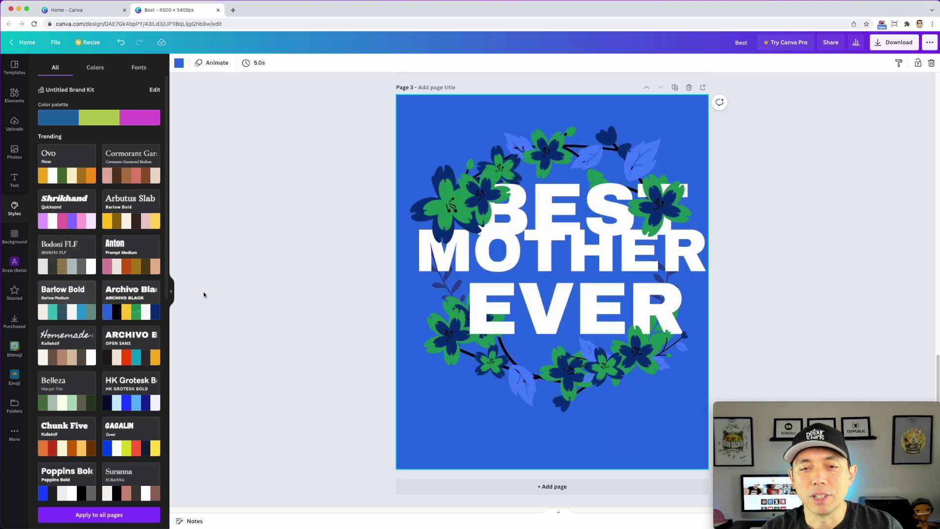
{"action": "left_click", "coordinate": [83, 313]}
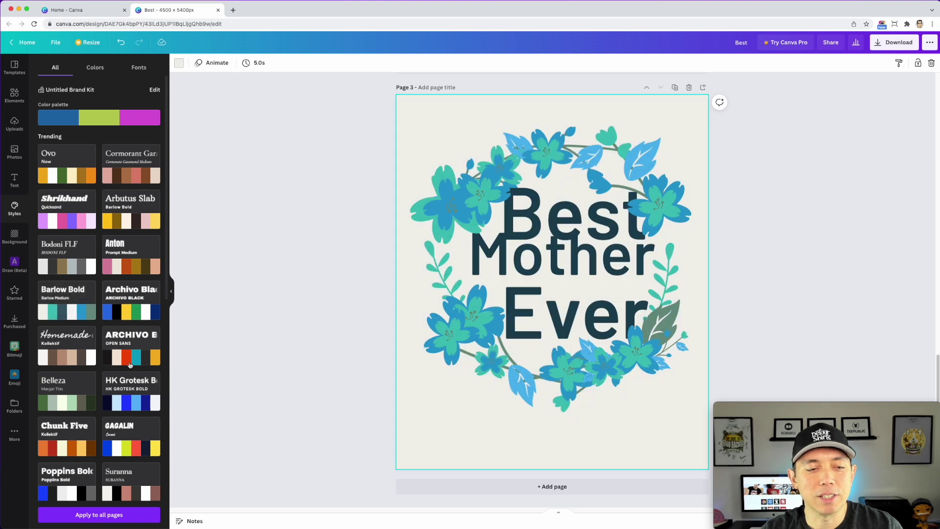
Step: Try the brown-toned Kollektif style on page 3 and shuffle its colours
{"action": "left_click", "coordinate": [78, 356]}
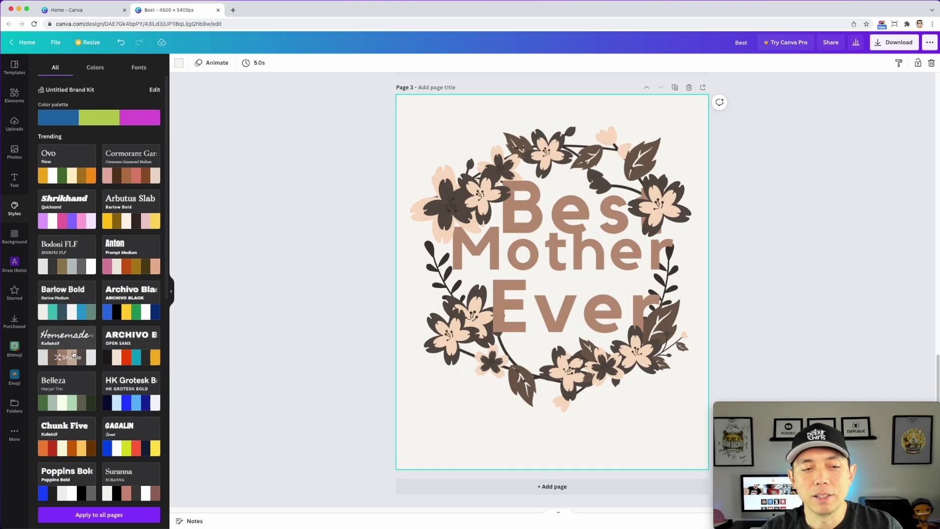
{"action": "left_click", "coordinate": [68, 340]}
{"action": "left_click", "coordinate": [68, 342]}
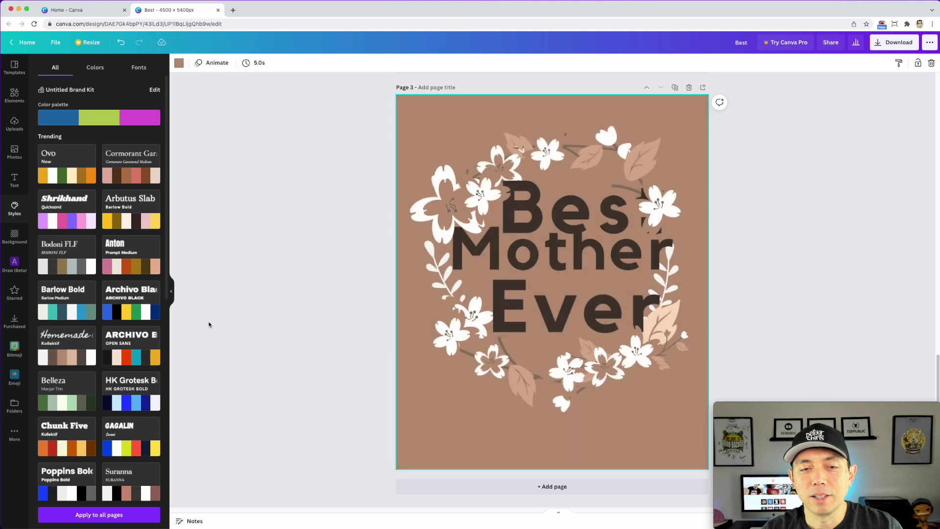
Step: Try the Caveat and Muli Black style on page 3 and replace it with the teal Glacial Indifference style
{"action": "scroll", "coordinate": [59, 367], "scroll_direction": "down", "scroll_amount": 5}
{"action": "left_click", "coordinate": [59, 368]}
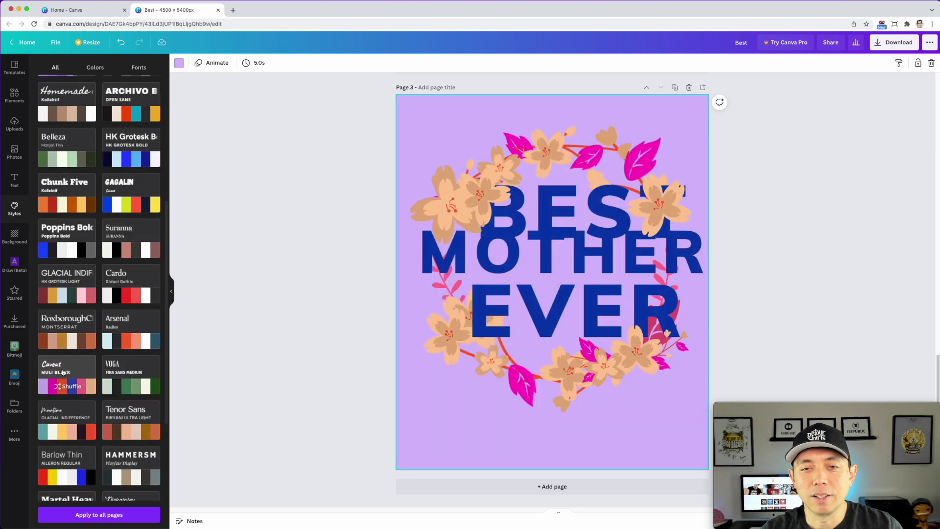
{"action": "left_click", "coordinate": [65, 388]}
{"action": "left_click", "coordinate": [64, 424]}
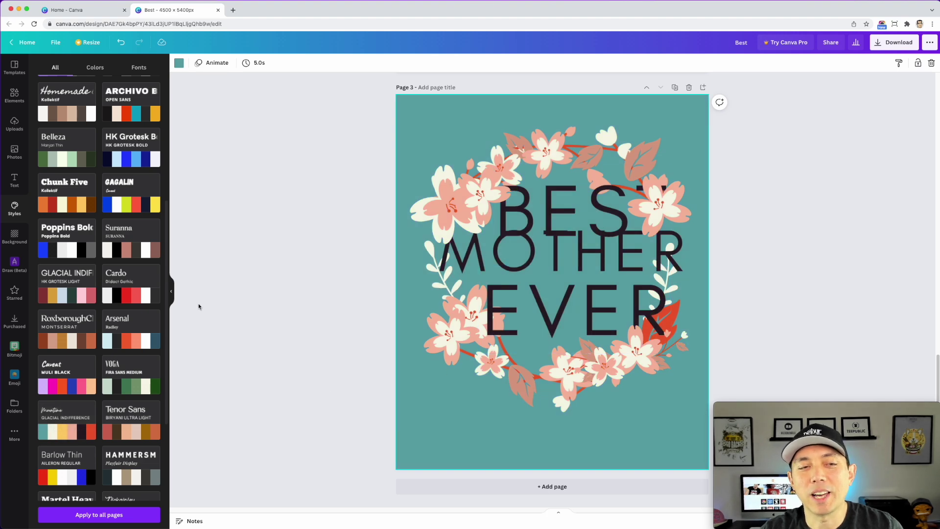
Step: Compare the design variants on pages 3, 2 and 1 and browse the floral elements in Magic Recommendations
{"action": "scroll", "coordinate": [97, 243], "scroll_direction": "up", "scroll_amount": 5}
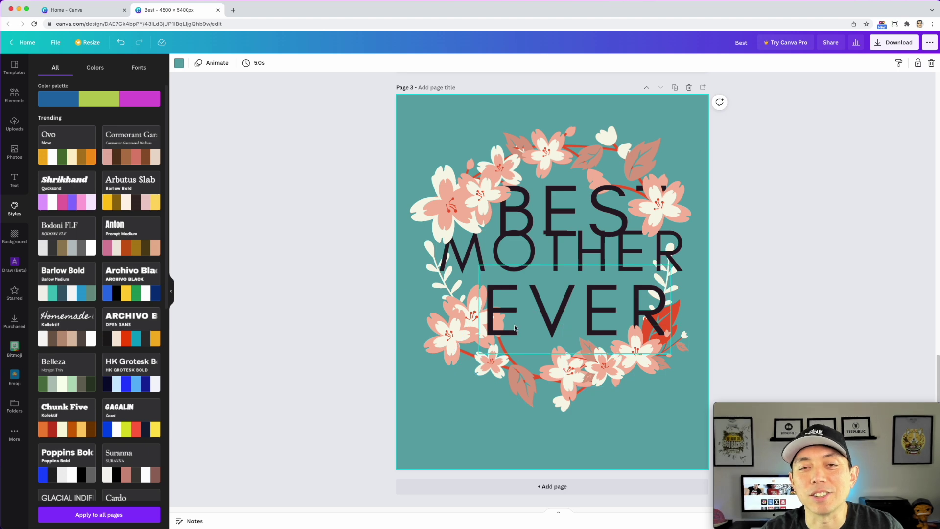
{"action": "scroll", "coordinate": [555, 352], "scroll_direction": "up", "scroll_amount": 4}
{"action": "scroll", "coordinate": [555, 352], "scroll_direction": "up", "scroll_amount": 5}
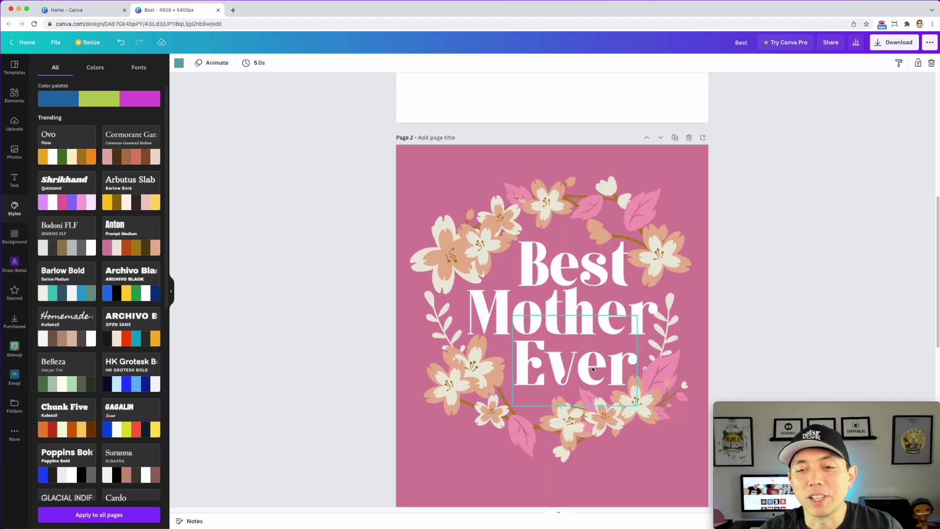
{"action": "scroll", "coordinate": [525, 286], "scroll_direction": "up", "scroll_amount": 6}
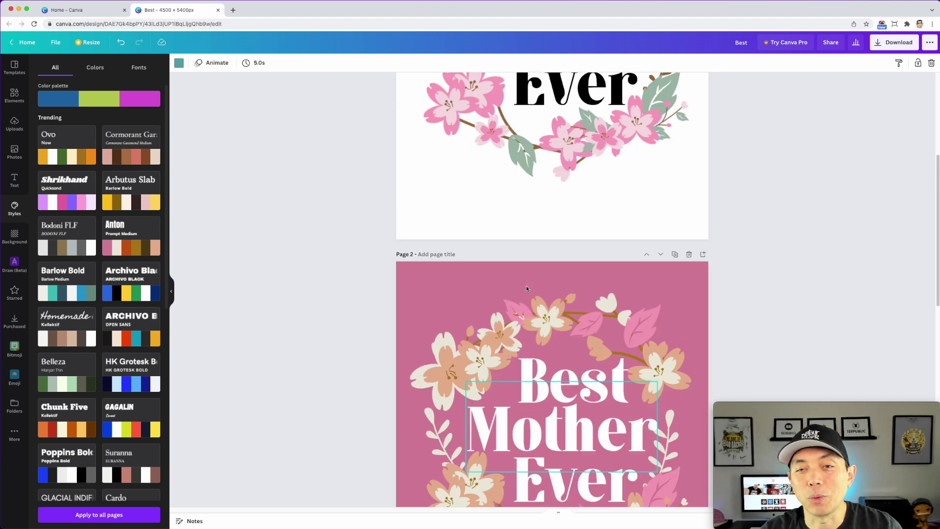
{"action": "scroll", "coordinate": [294, 221], "scroll_direction": "up", "scroll_amount": 1}
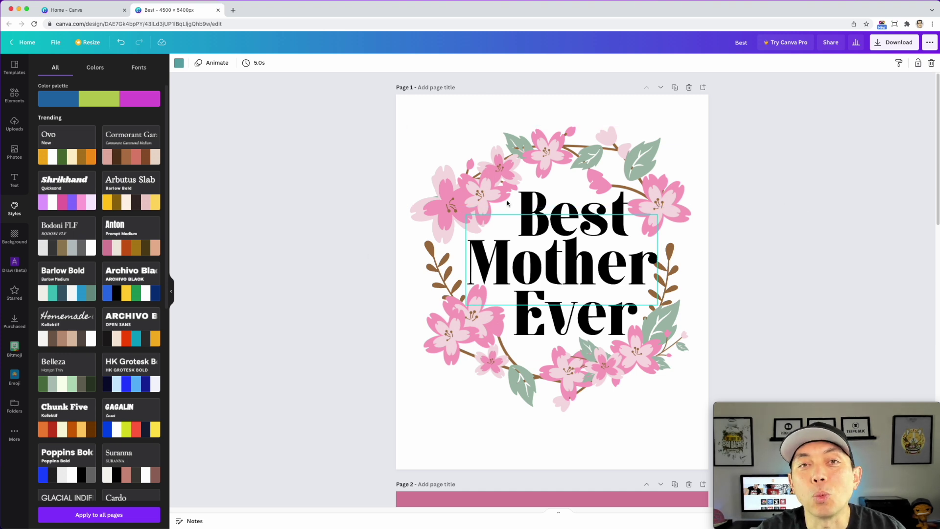
{"action": "left_click", "coordinate": [472, 189]}
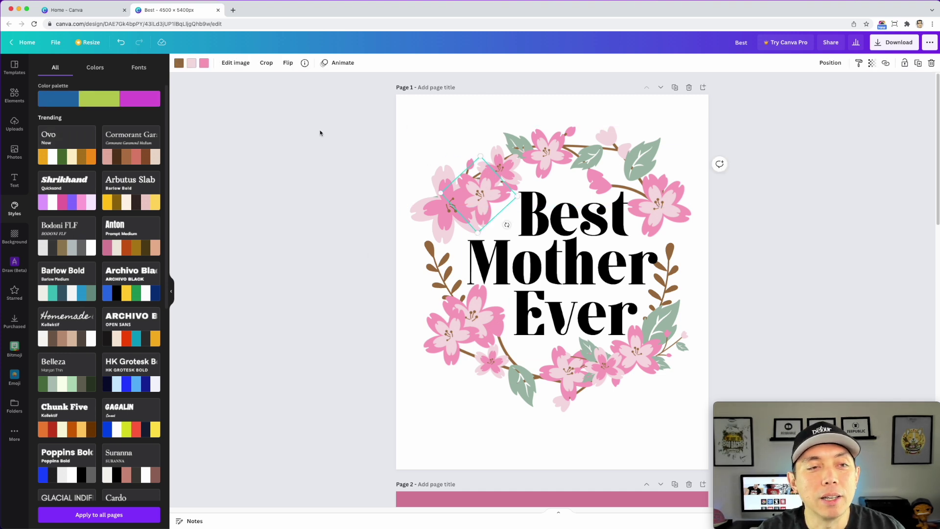
{"action": "left_click", "coordinate": [15, 96]}
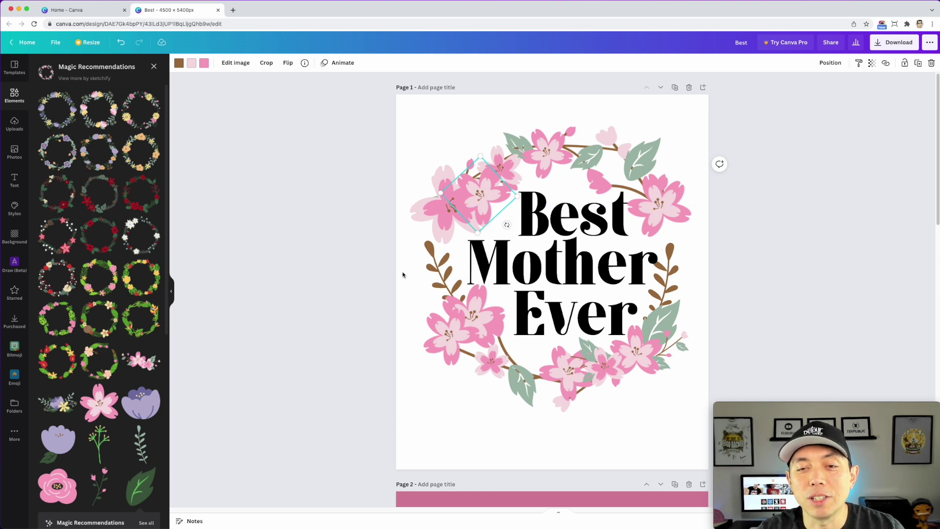
{"action": "scroll", "coordinate": [136, 247], "scroll_direction": "down", "scroll_amount": 2}
{"action": "scroll", "coordinate": [136, 247], "scroll_direction": "down", "scroll_amount": 10}
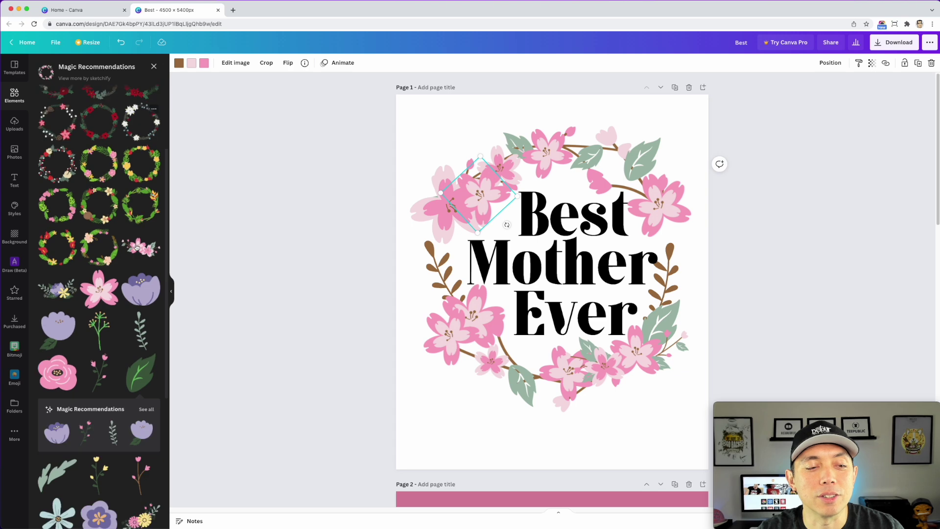
{"action": "scroll", "coordinate": [136, 247], "scroll_direction": "up", "scroll_amount": 10}
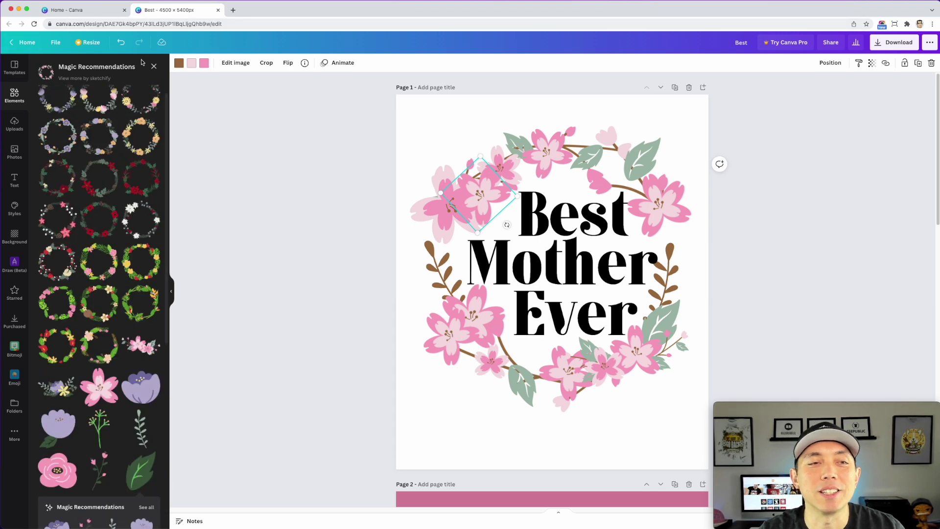
Step: Leave Magic Recommendations, browse the "flower wreath" graphics results for other wreath designs, and deselect the blossom on page 1
{"action": "left_click", "coordinate": [153, 67]}
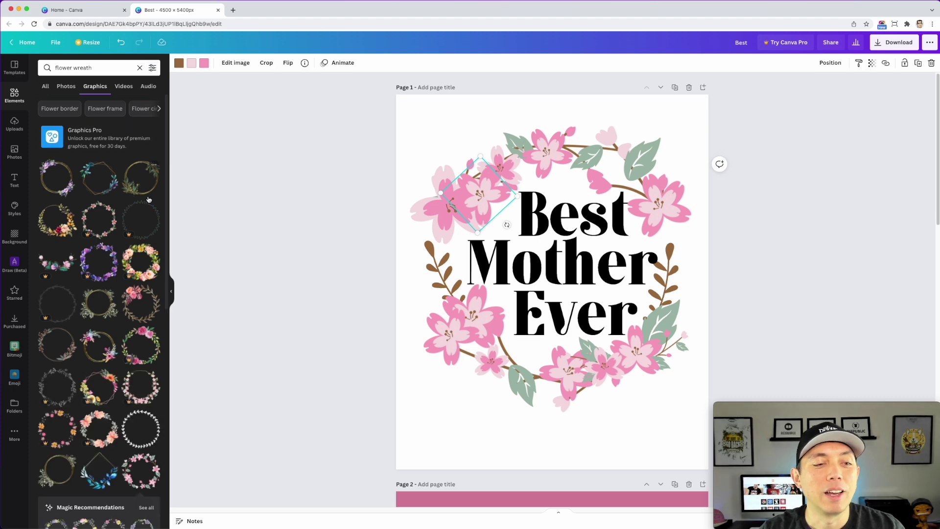
{"action": "scroll", "coordinate": [124, 199], "scroll_direction": "down", "scroll_amount": 1}
{"action": "scroll", "coordinate": [125, 198], "scroll_direction": "down", "scroll_amount": 12}
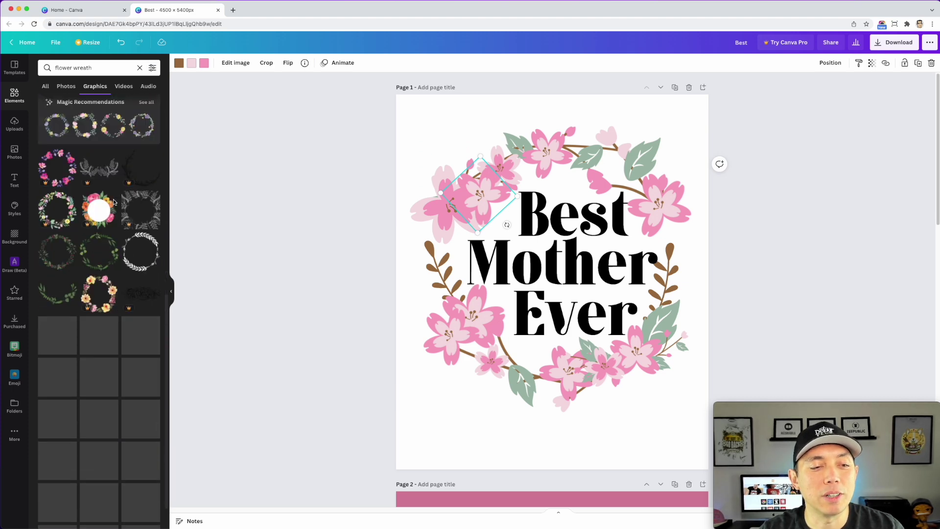
{"action": "scroll", "coordinate": [117, 216], "scroll_direction": "down", "scroll_amount": 4}
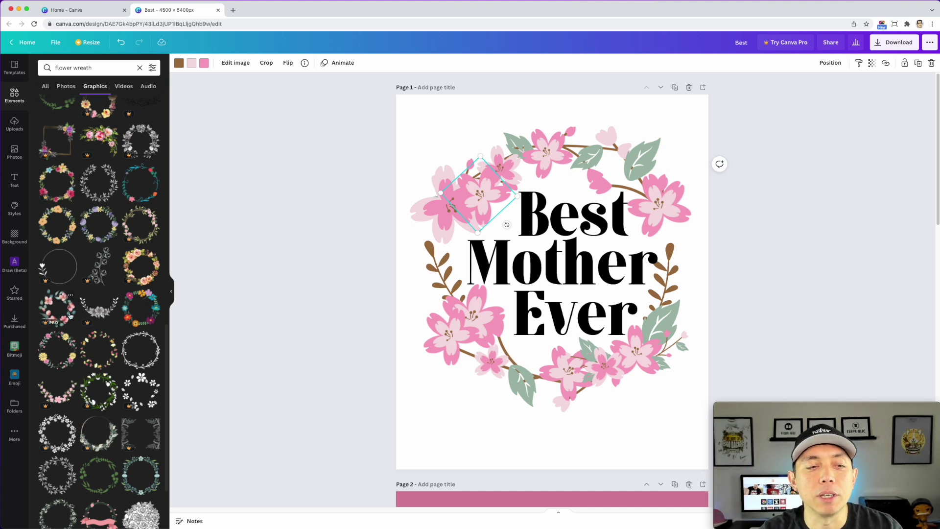
{"action": "scroll", "coordinate": [117, 301], "scroll_direction": "down", "scroll_amount": 2}
{"action": "scroll", "coordinate": [117, 301], "scroll_direction": "down", "scroll_amount": 10}
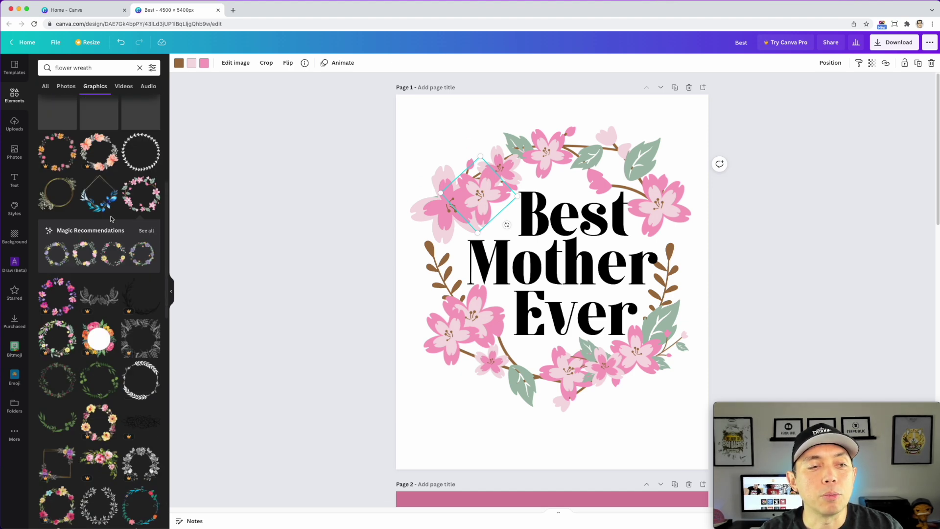
{"action": "scroll", "coordinate": [110, 218], "scroll_direction": "up", "scroll_amount": 3}
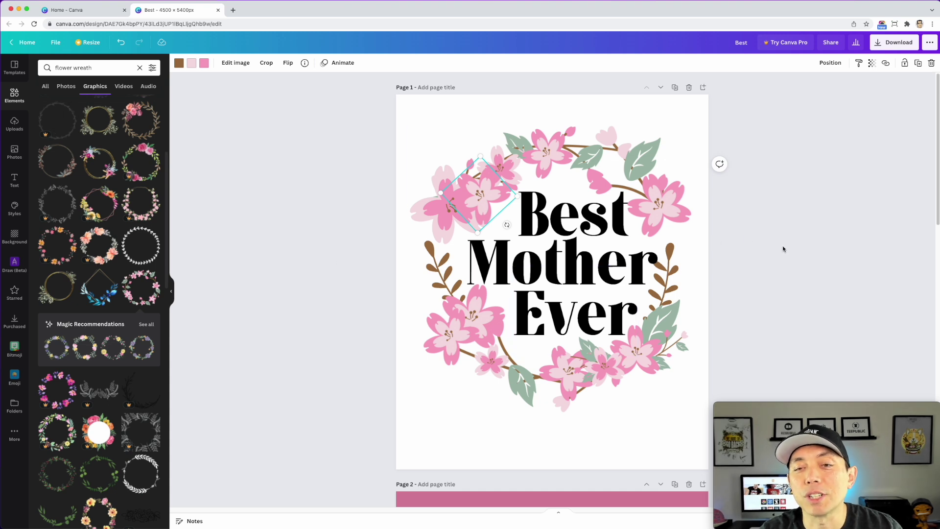
{"action": "left_click", "coordinate": [799, 239]}
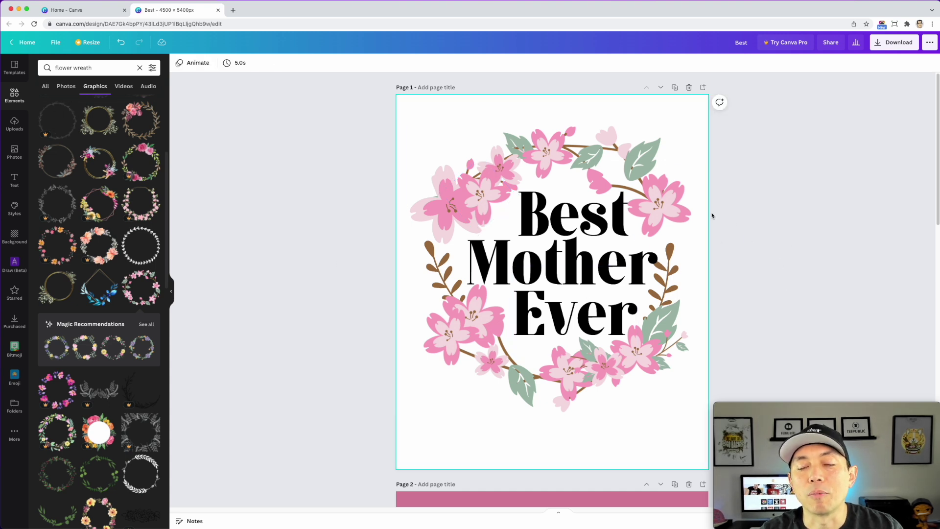